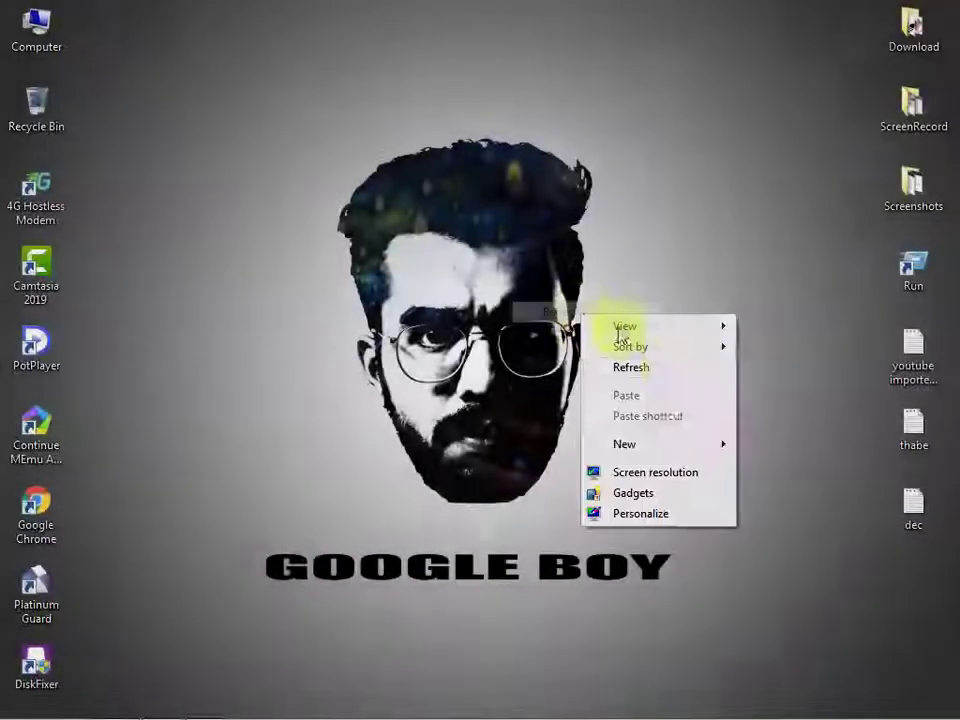
- Drag man-crossed-arms-1516680.jpg from the DOWNLODE ALL PHOTO folder into Photoshop and dismiss the 3D warning
click(652, 364)
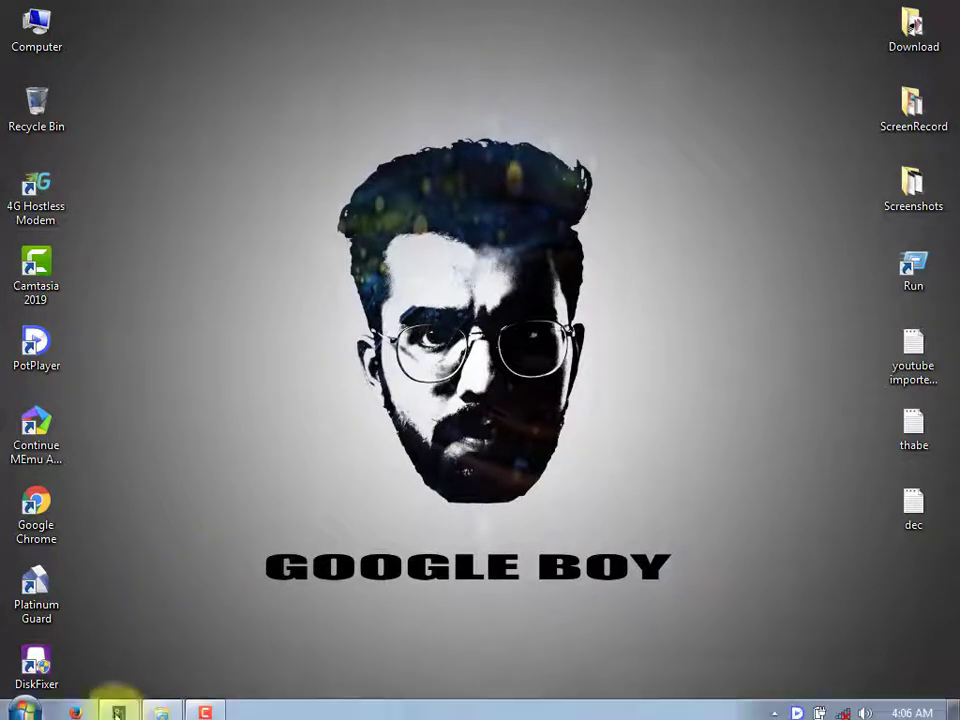
click(119, 707)
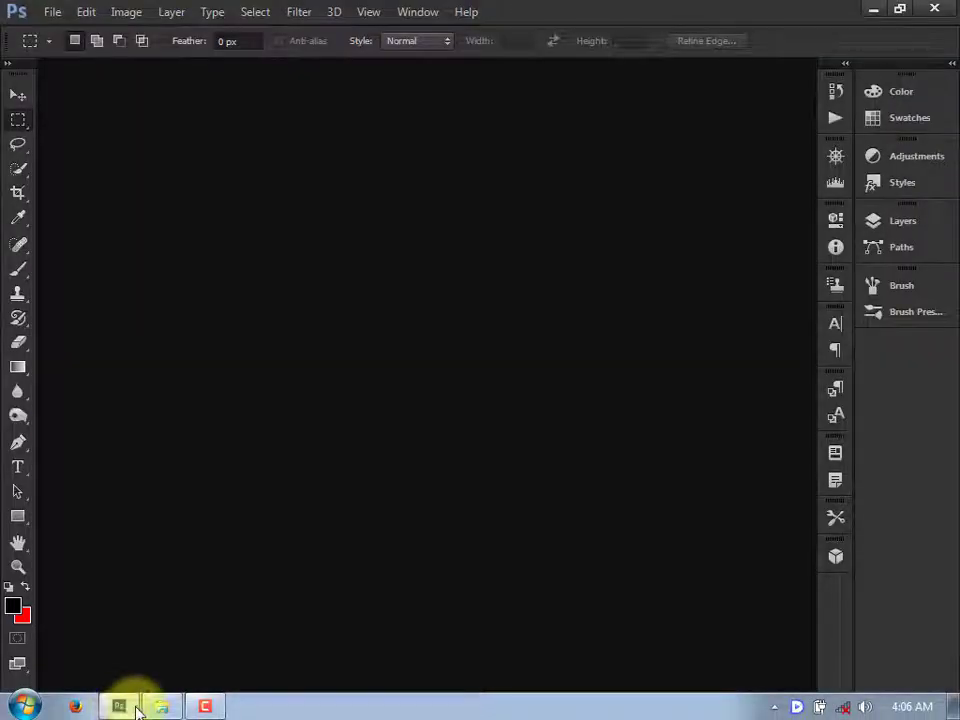
click(178, 708)
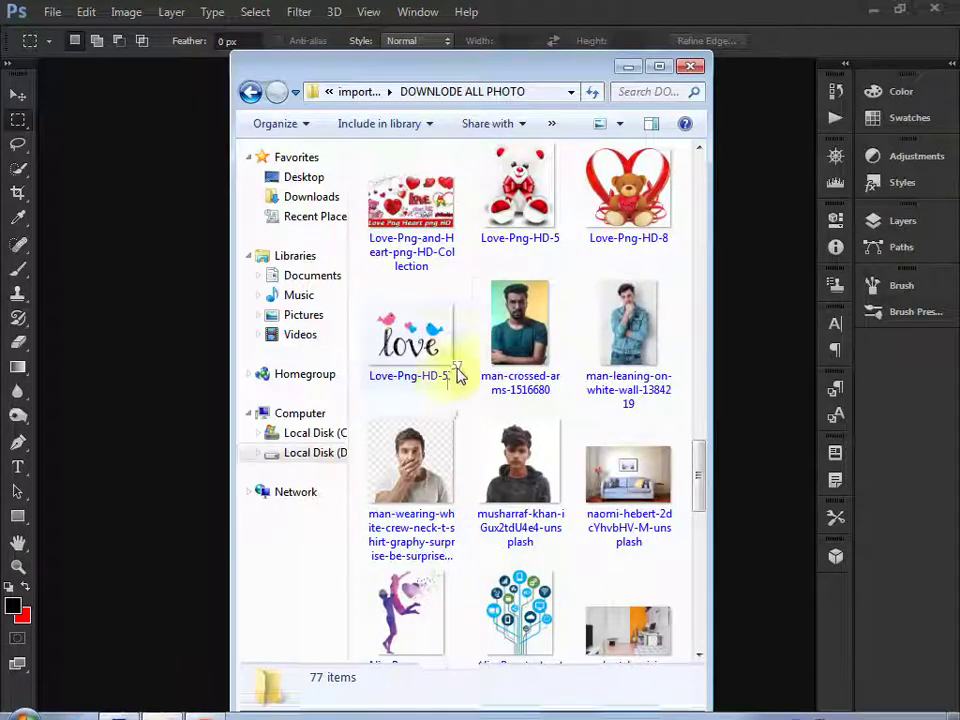
double_click(518, 322)
click(944, 10)
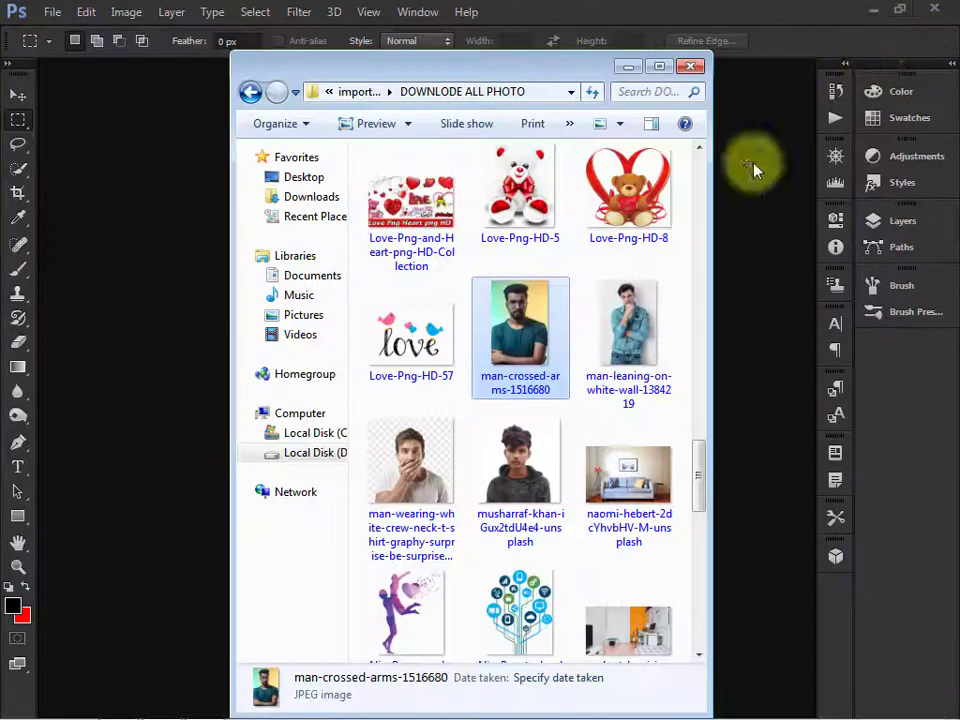
drag(522, 345, 199, 326)
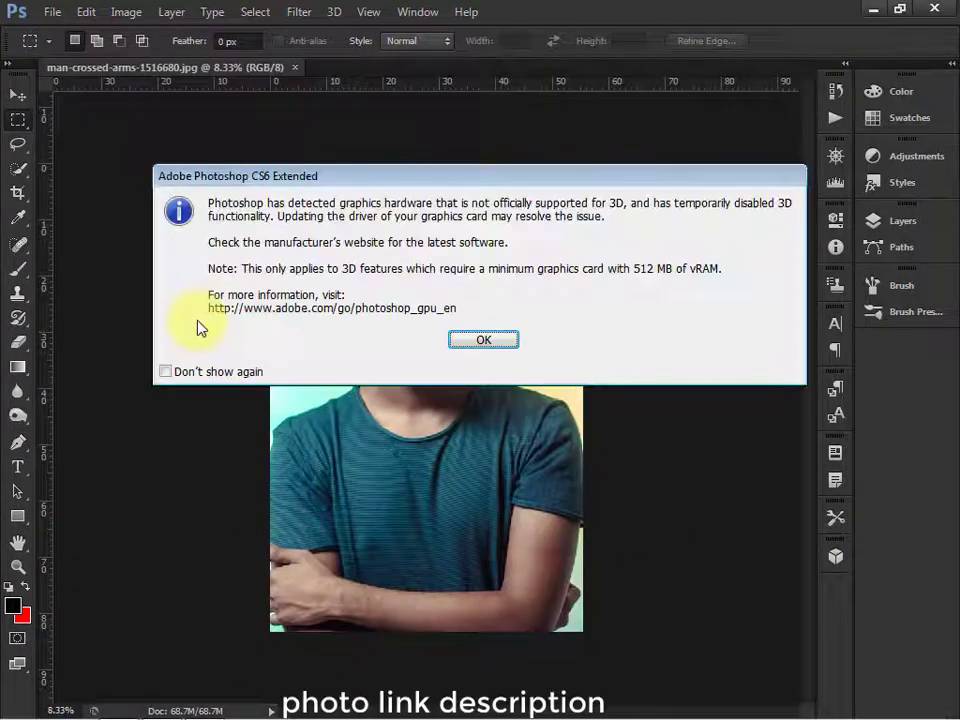
click(478, 341)
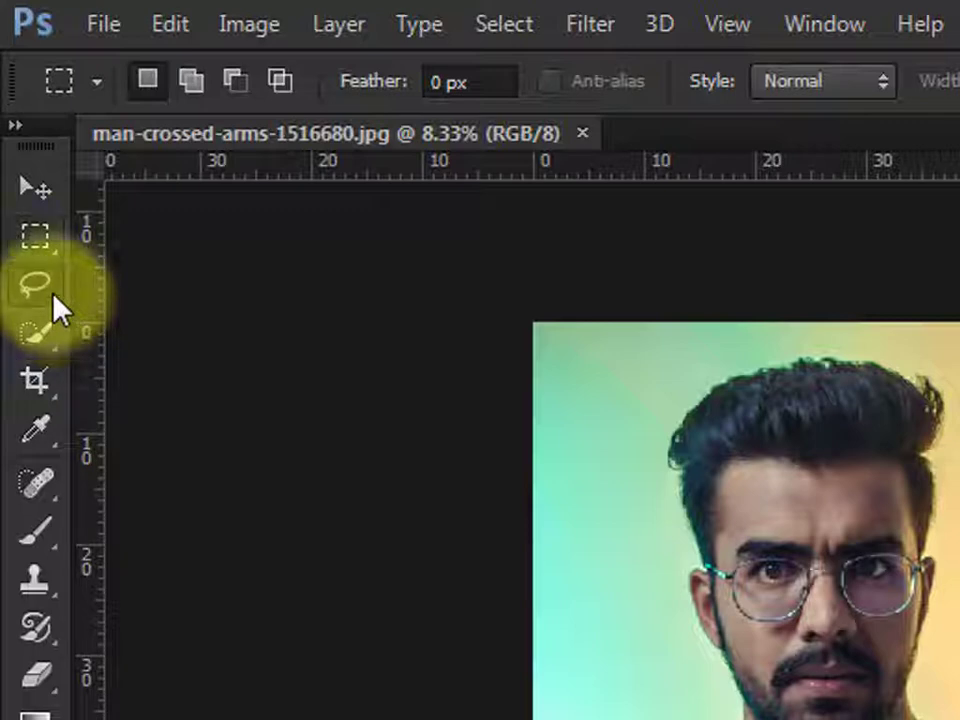
- Choose the Magnetic Lasso Tool and zoom in on the man's face
click(53, 300)
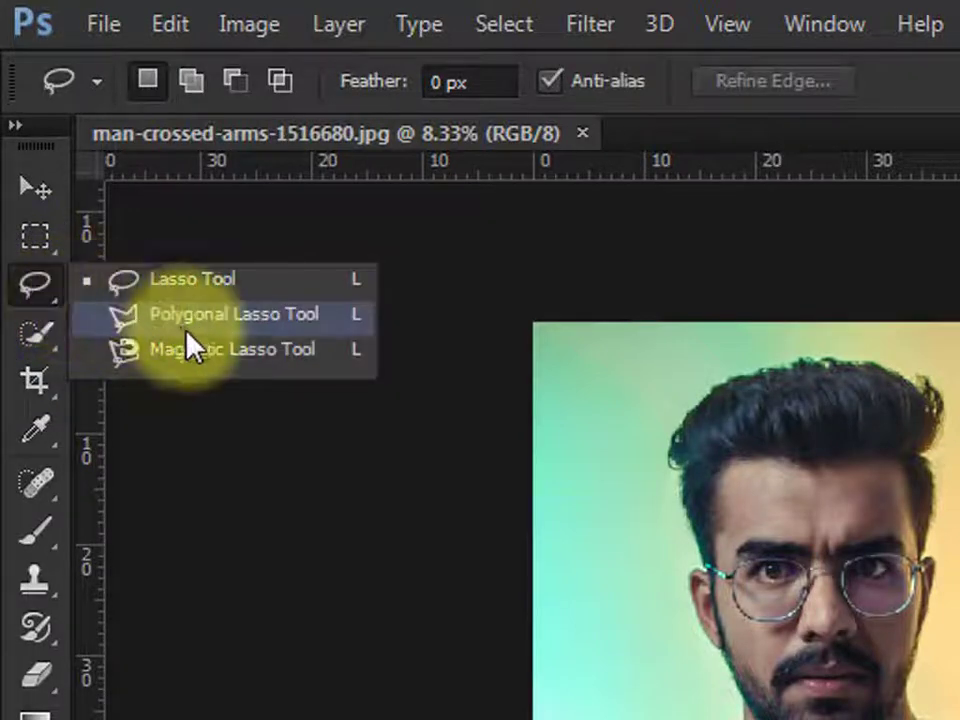
click(185, 326)
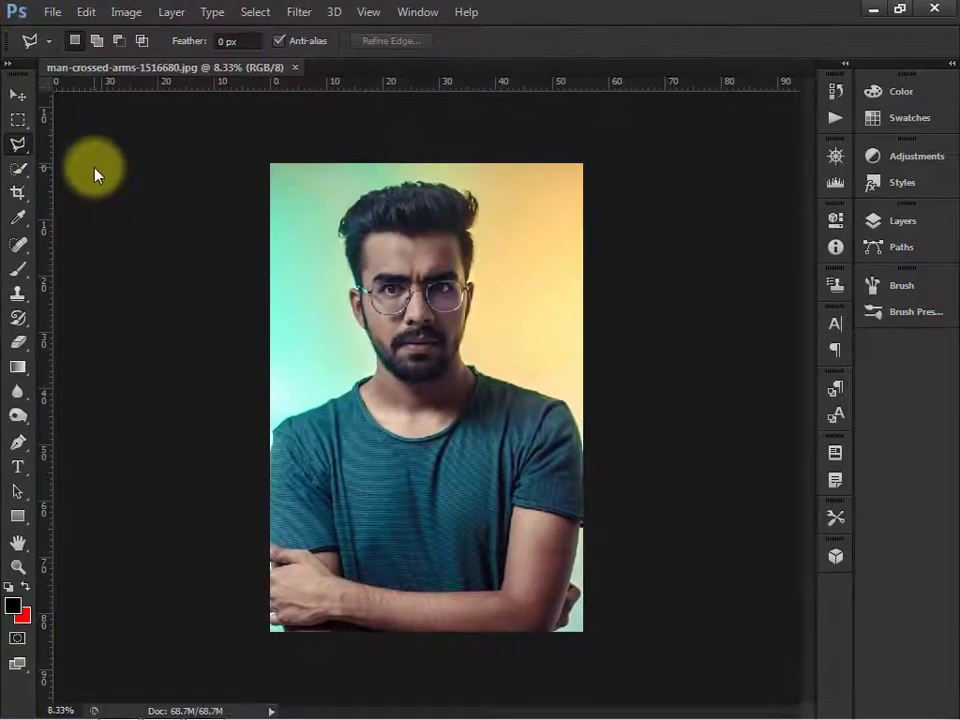
click(20, 148)
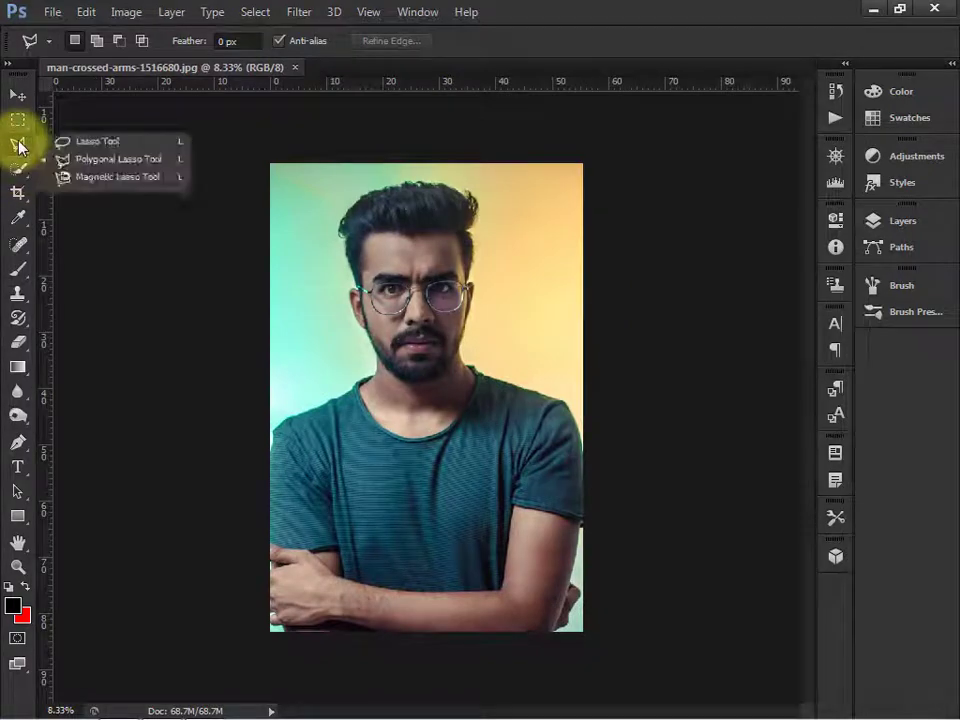
click(64, 176)
scroll(342, 340, up, 1)
scroll(342, 340, up, 2)
scroll(342, 338, up, 3)
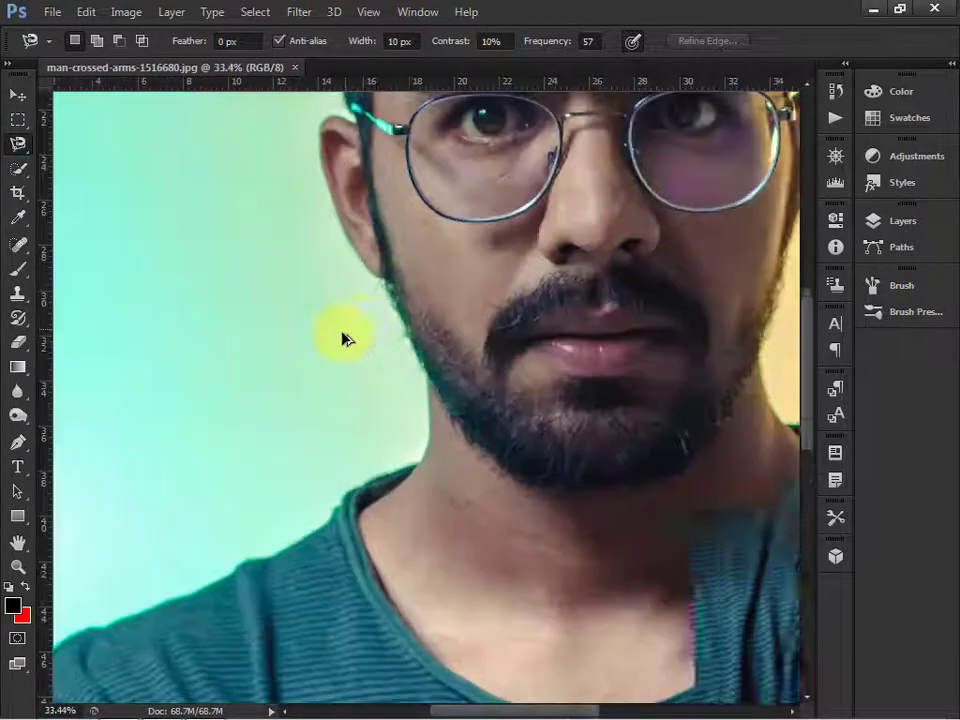
mouse_move(364, 321)
mouse_down()
mouse_move(117, 555)
mouse_move(413, 681)
mouse_move(242, 454)
mouse_move(279, 369)
mouse_up()
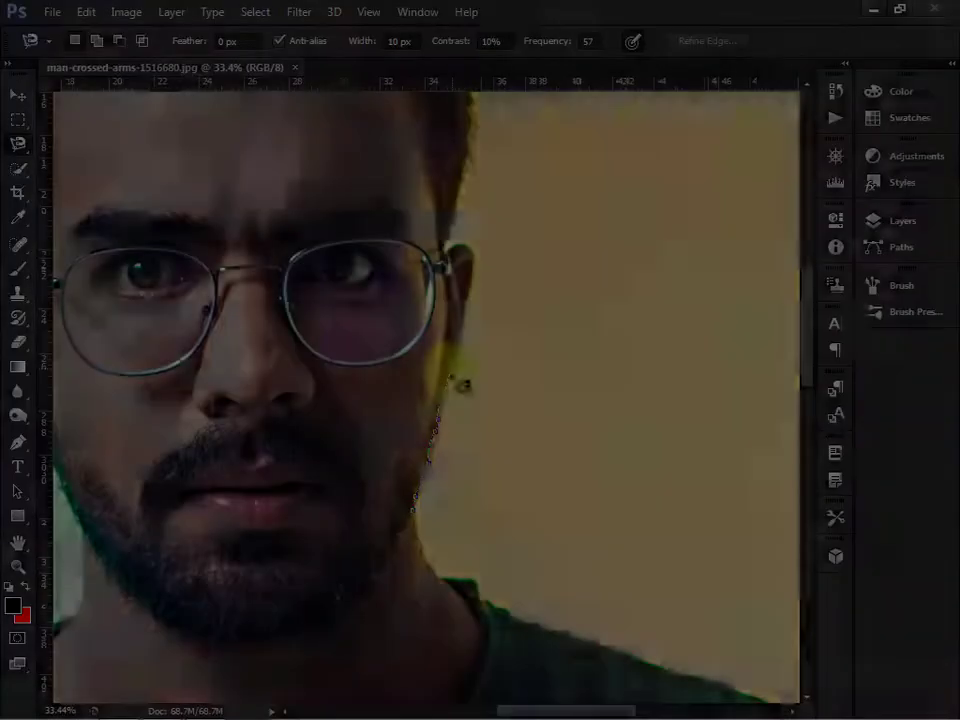
- Trace around the hair, face and beard, closing the selection at the jaw
click(413, 511)
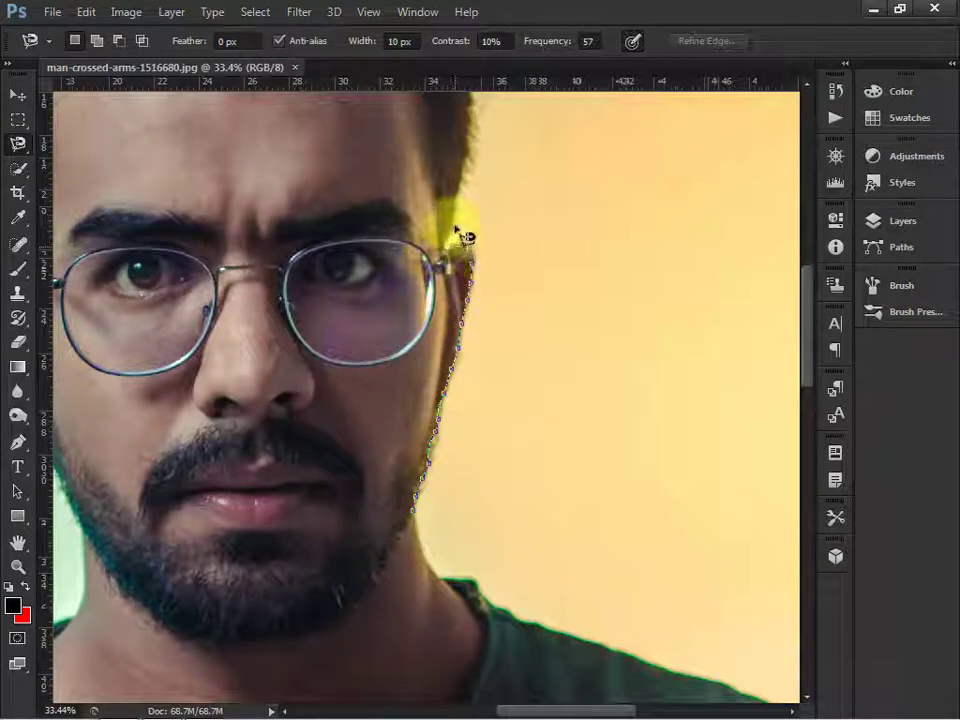
drag(478, 128, 480, 422)
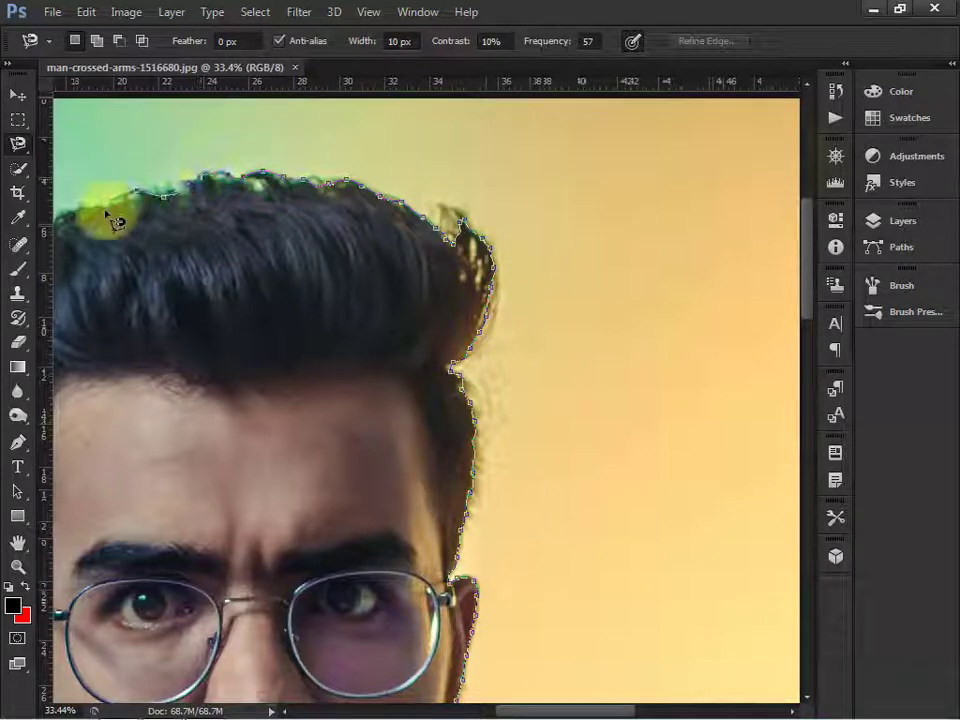
mouse_move(107, 220)
mouse_down()
mouse_move(428, 246)
mouse_move(540, 218)
mouse_up()
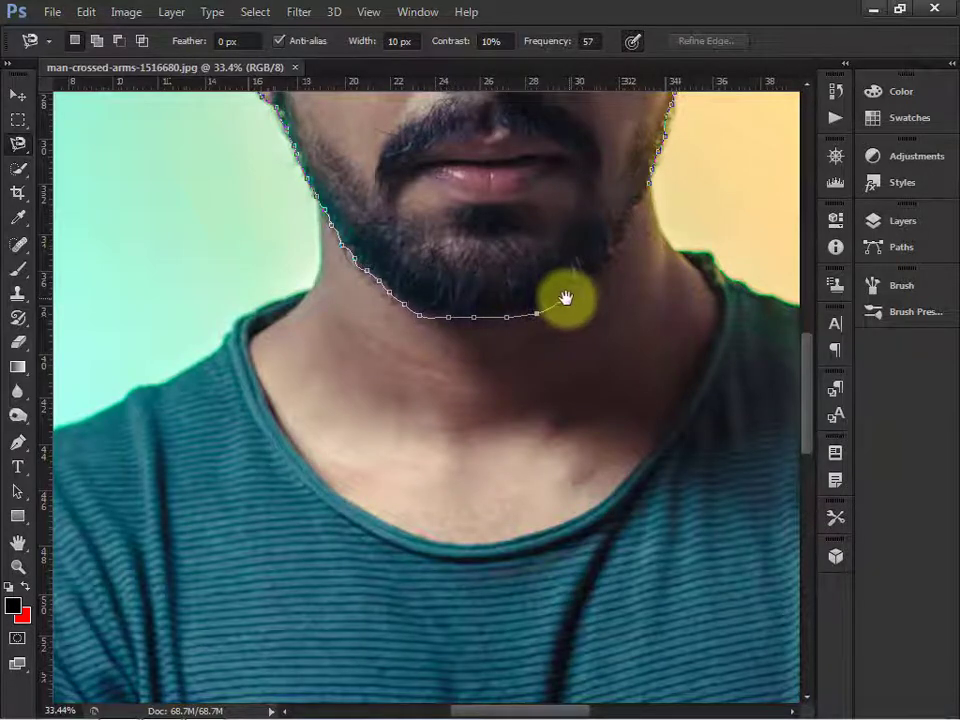
drag(565, 298, 281, 367)
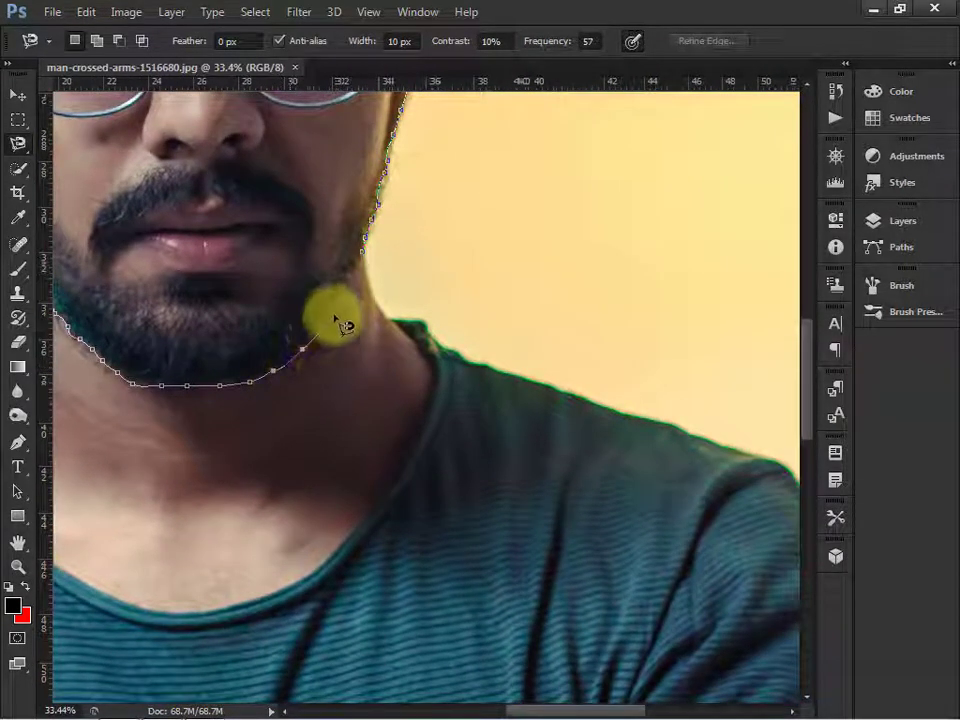
click(366, 256)
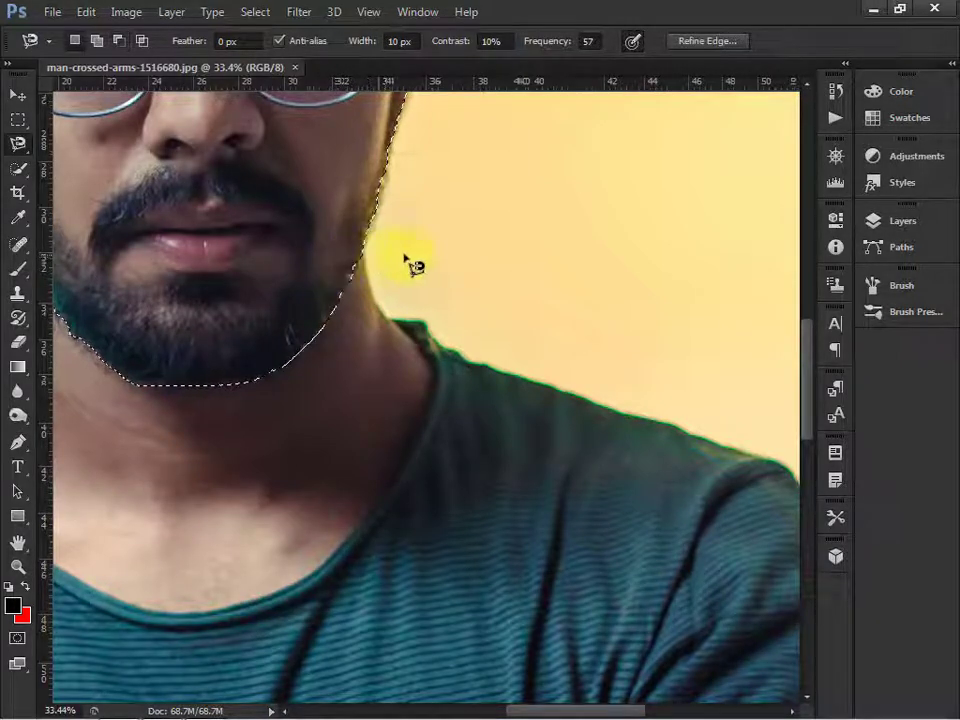
scroll(410, 265, down, 5)
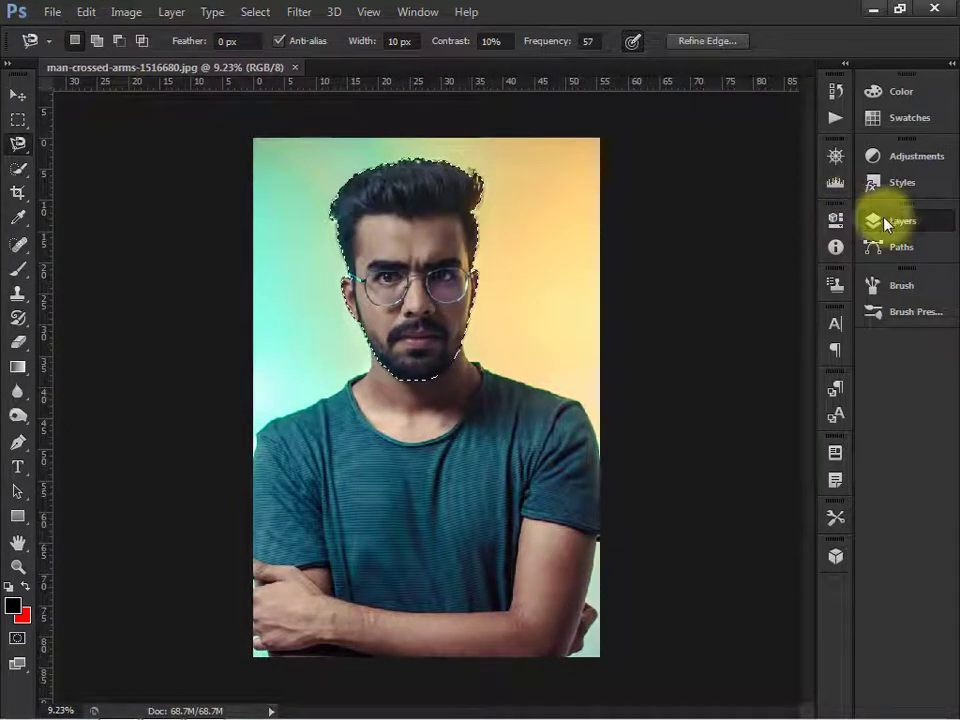
click(876, 220)
- Copy the head onto Layer 1 and apply a Threshold adjustment at level 122
key(ctrl+j)
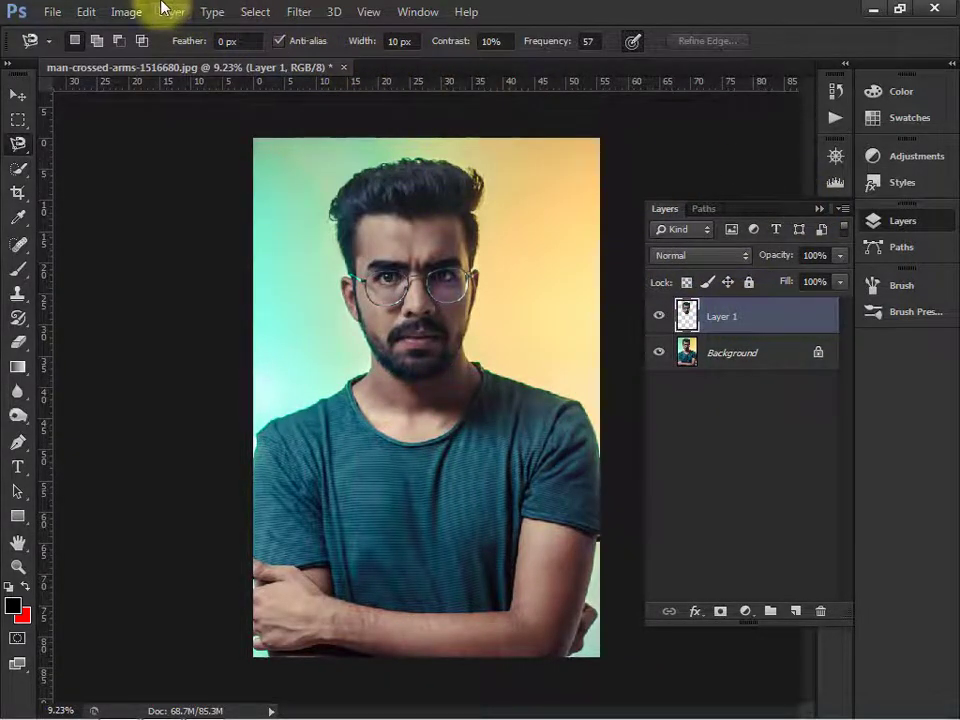
click(124, 12)
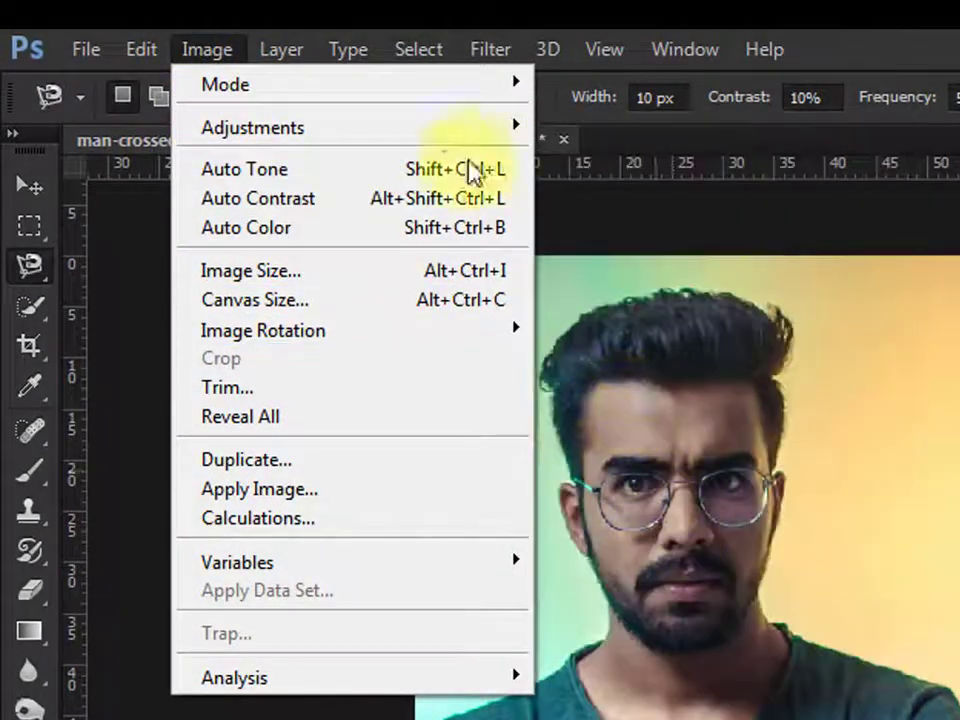
click(598, 258)
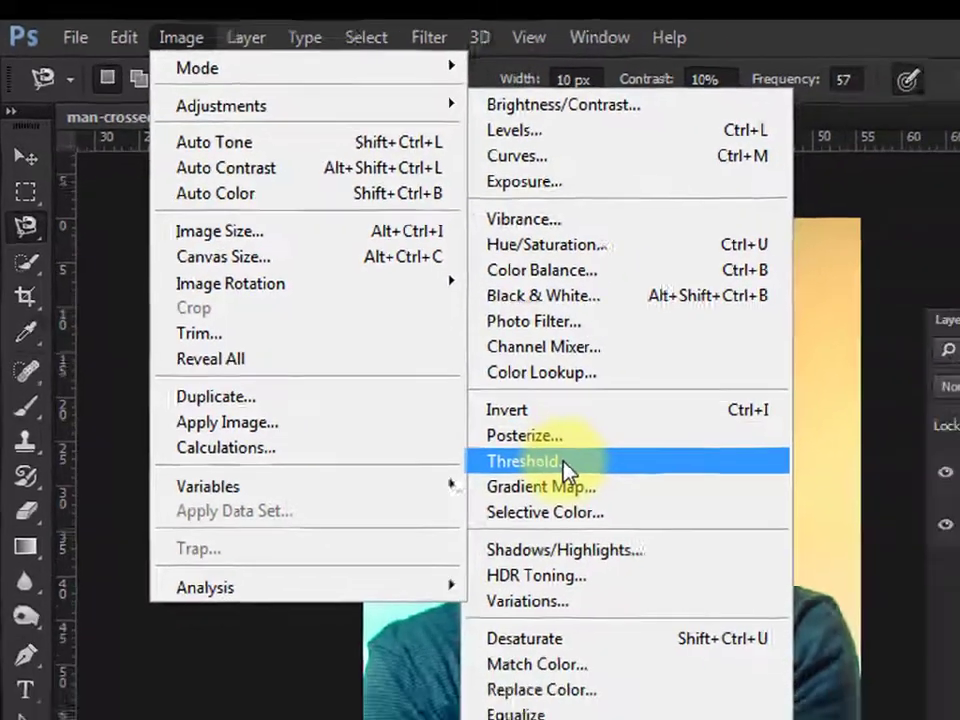
click(648, 527)
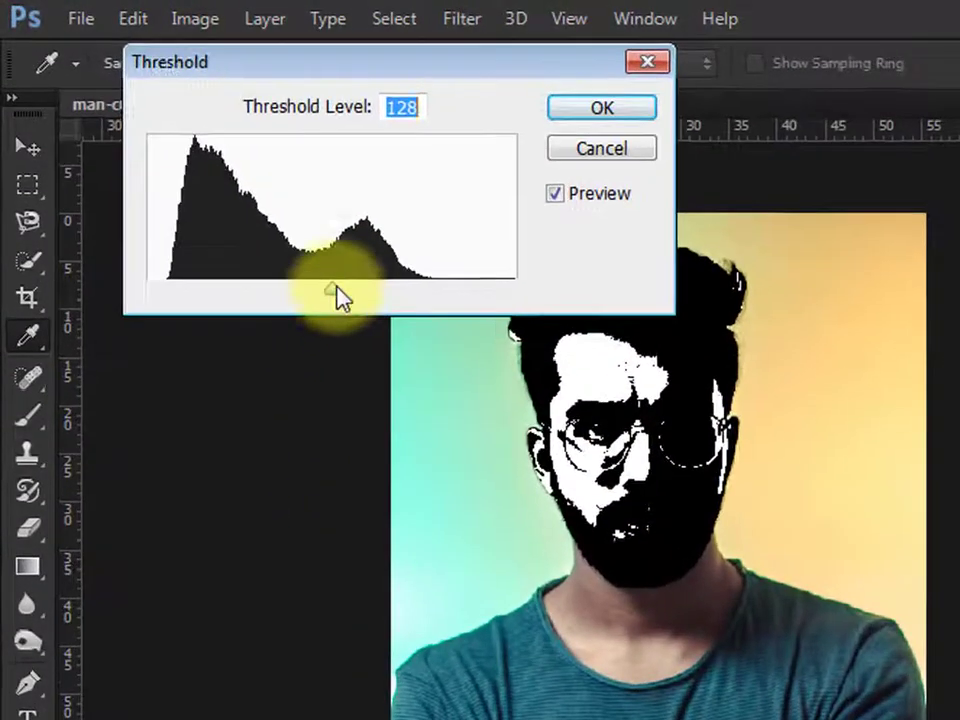
drag(324, 236, 330, 236)
drag(348, 286, 336, 289)
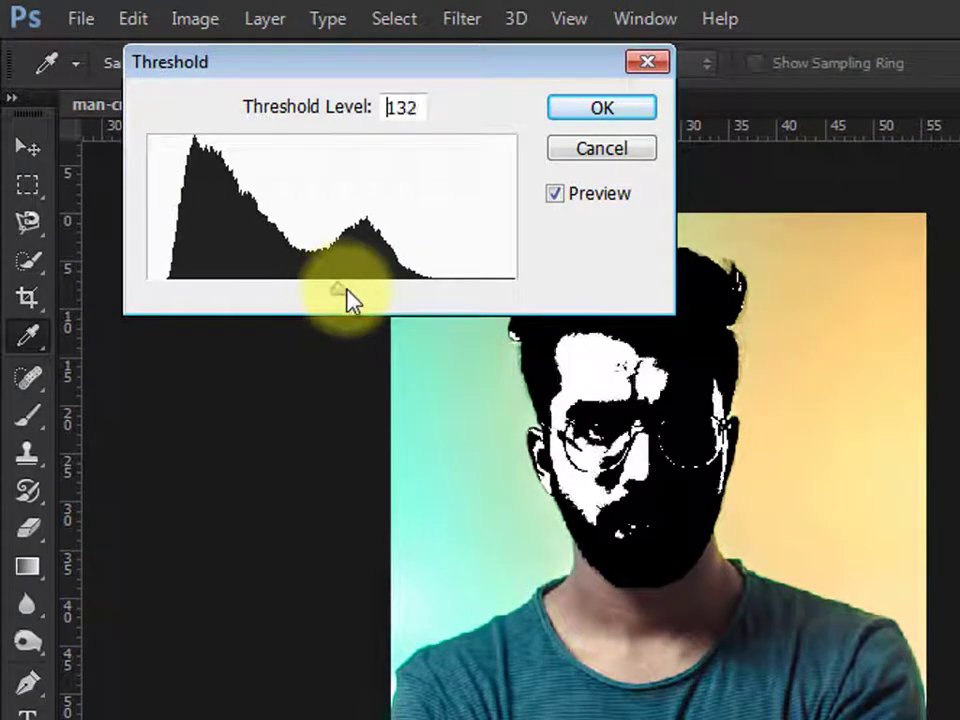
drag(338, 298, 328, 304)
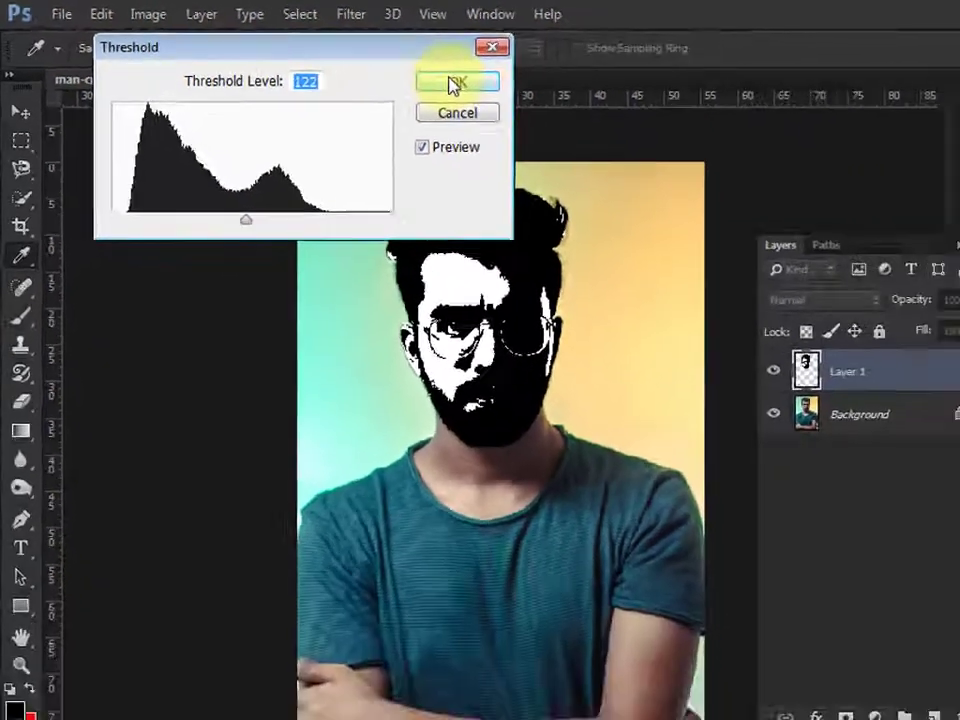
click(601, 107)
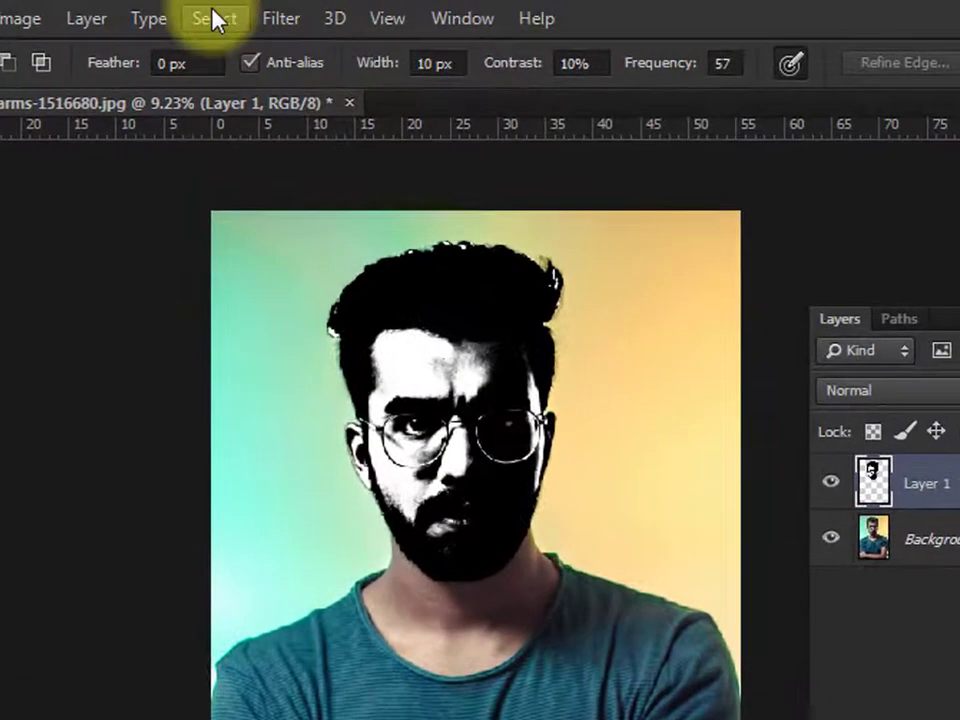
- Make a Color Range selection of the black-and-white image
click(262, 12)
click(326, 268)
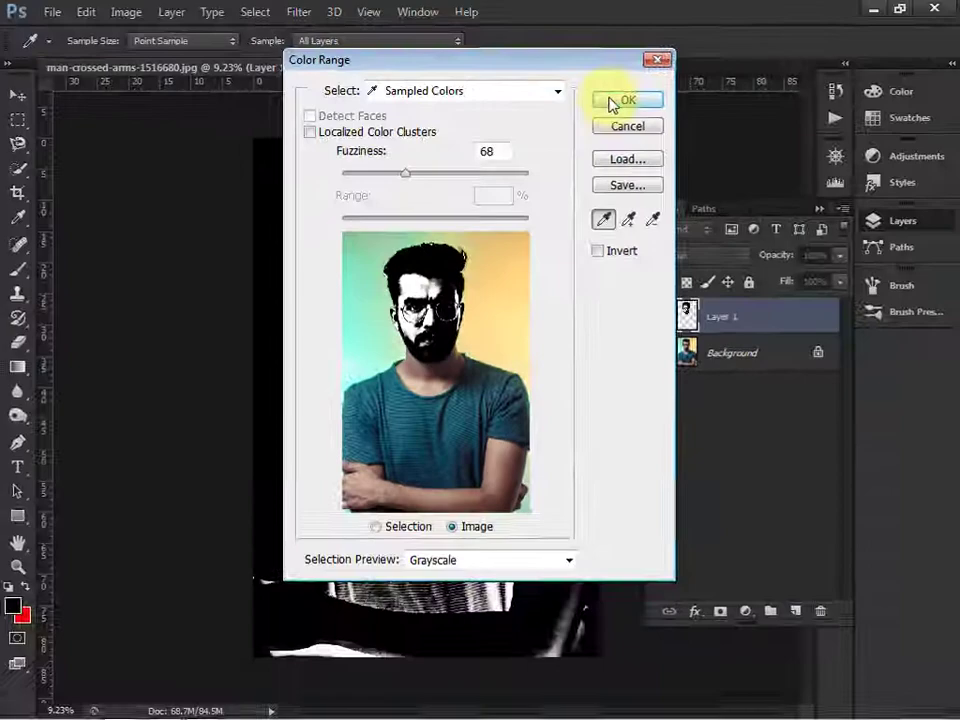
click(613, 100)
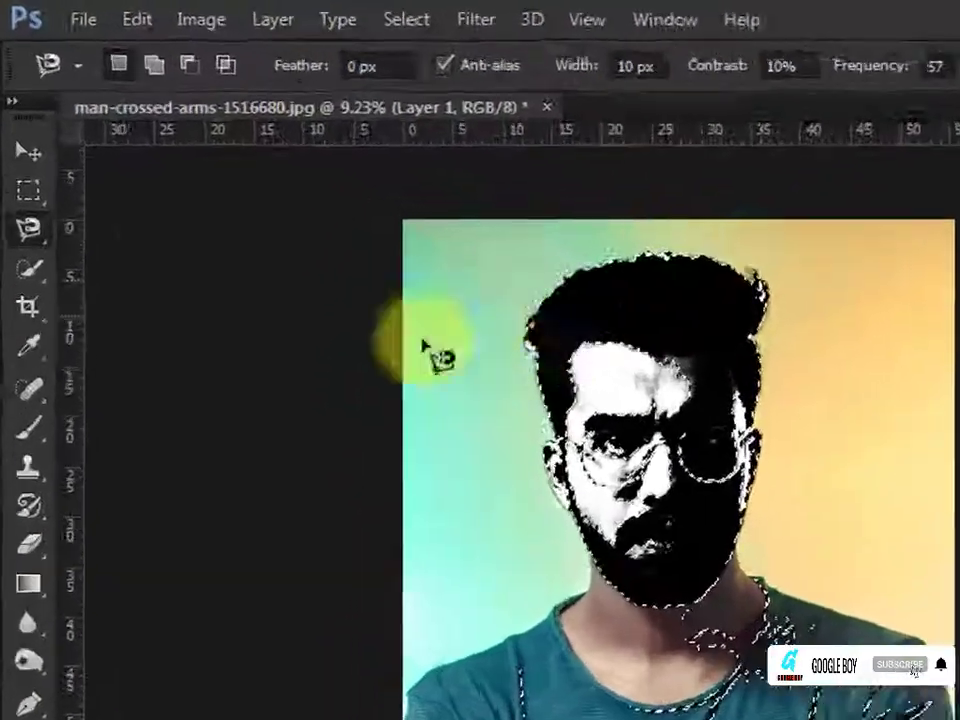
- Subtract the neck, shoulders and body from the selection with the Lasso tool
right_click(28, 228)
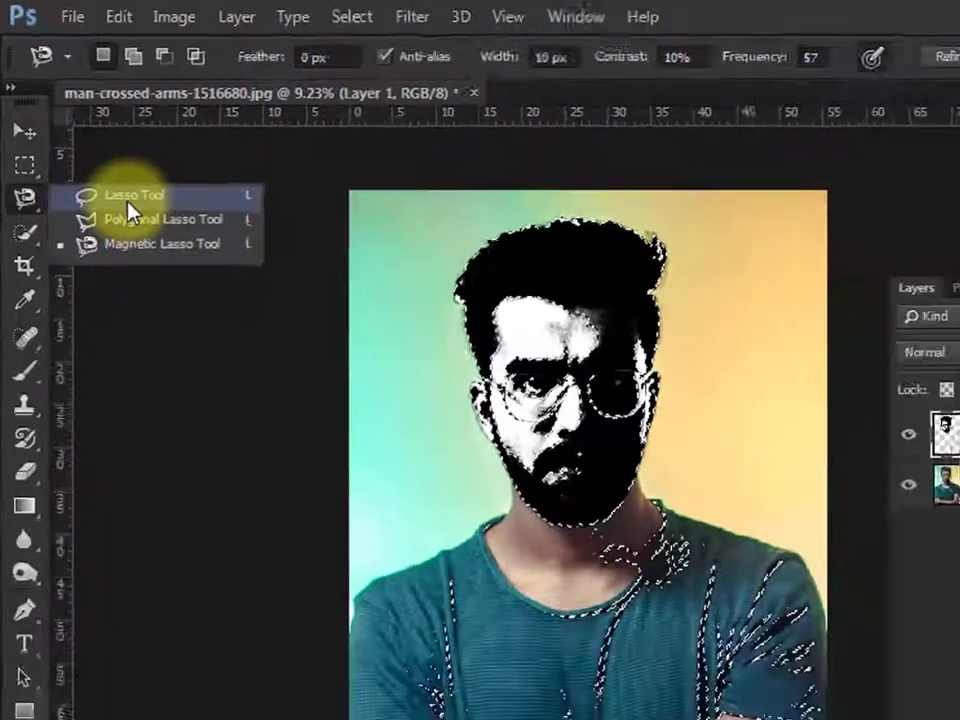
click(180, 264)
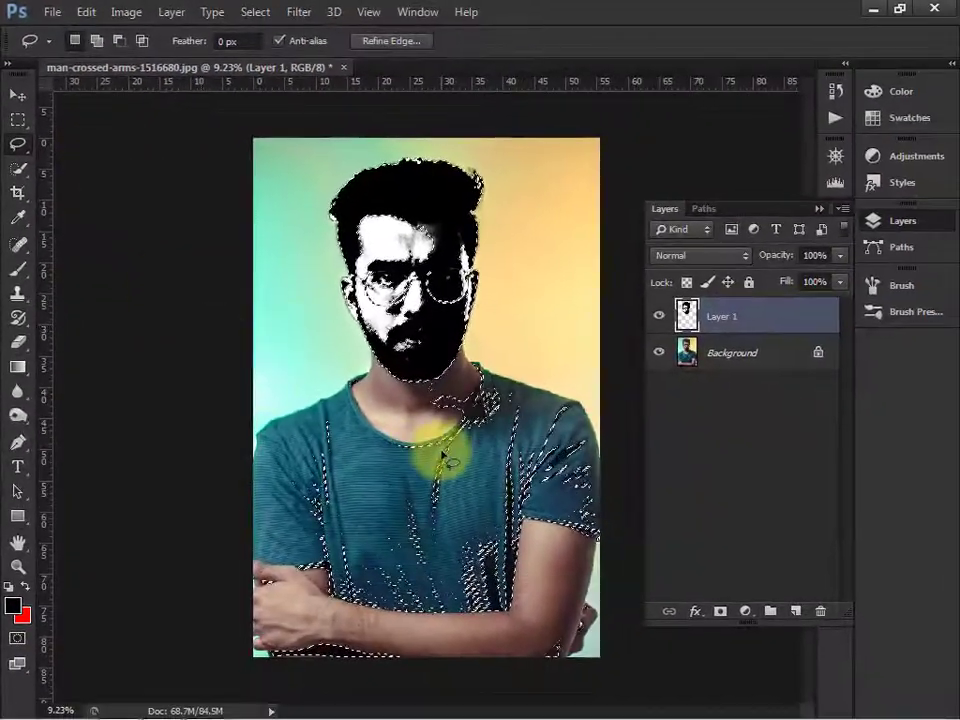
scroll(423, 401, up, 1)
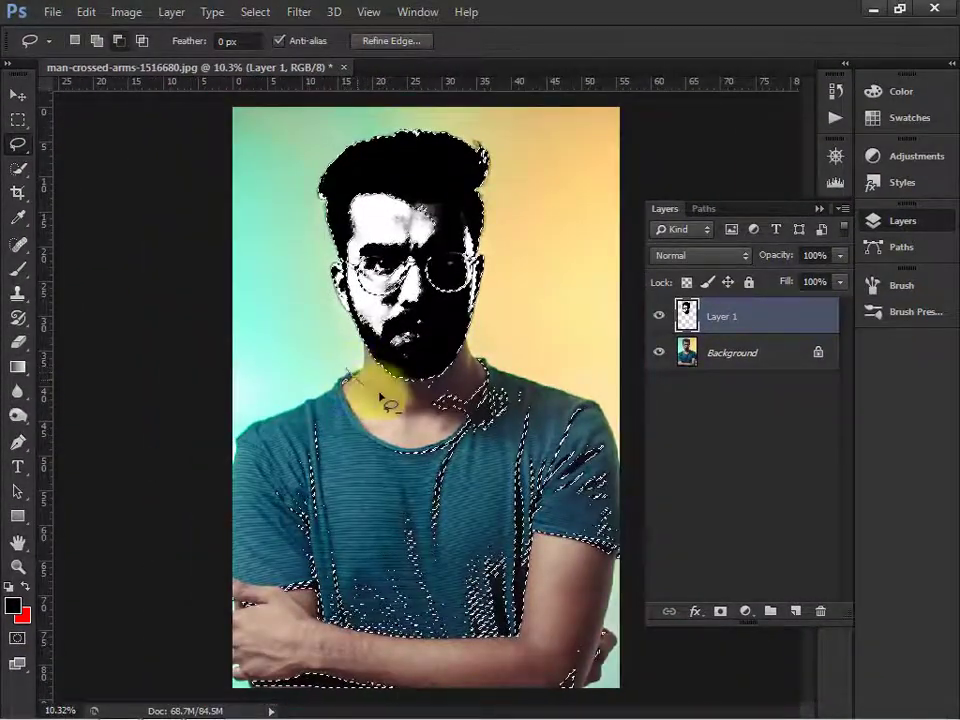
drag(381, 398, 420, 401)
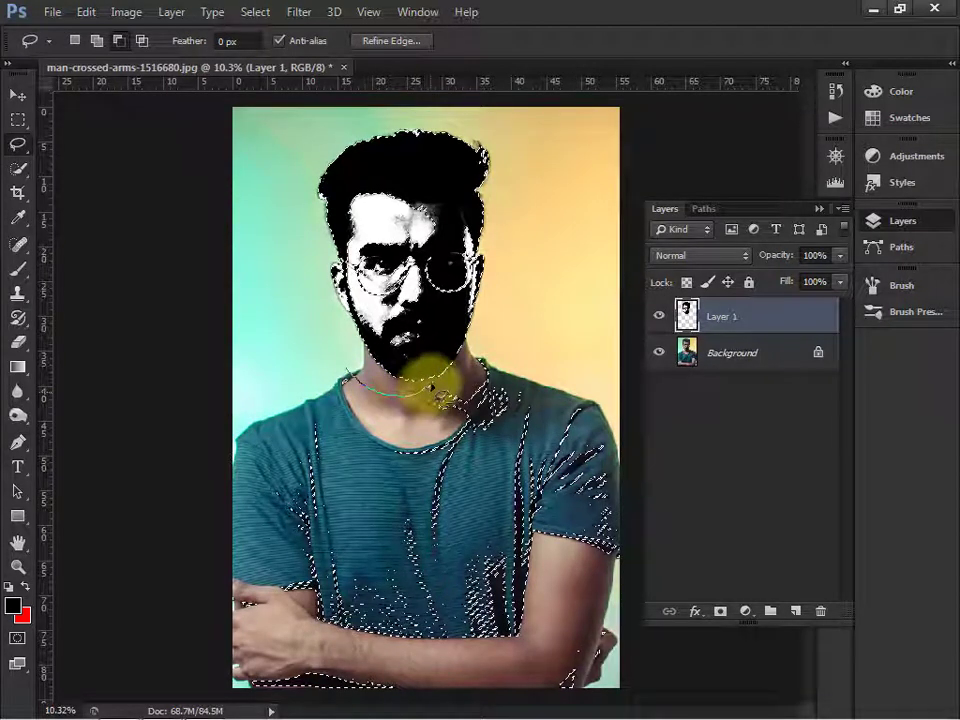
mouse_move(543, 368)
mouse_down()
mouse_move(624, 428)
mouse_move(635, 534)
mouse_move(610, 680)
mouse_move(533, 711)
mouse_move(343, 699)
mouse_move(214, 669)
mouse_move(214, 482)
mouse_move(314, 384)
mouse_move(356, 380)
mouse_up()
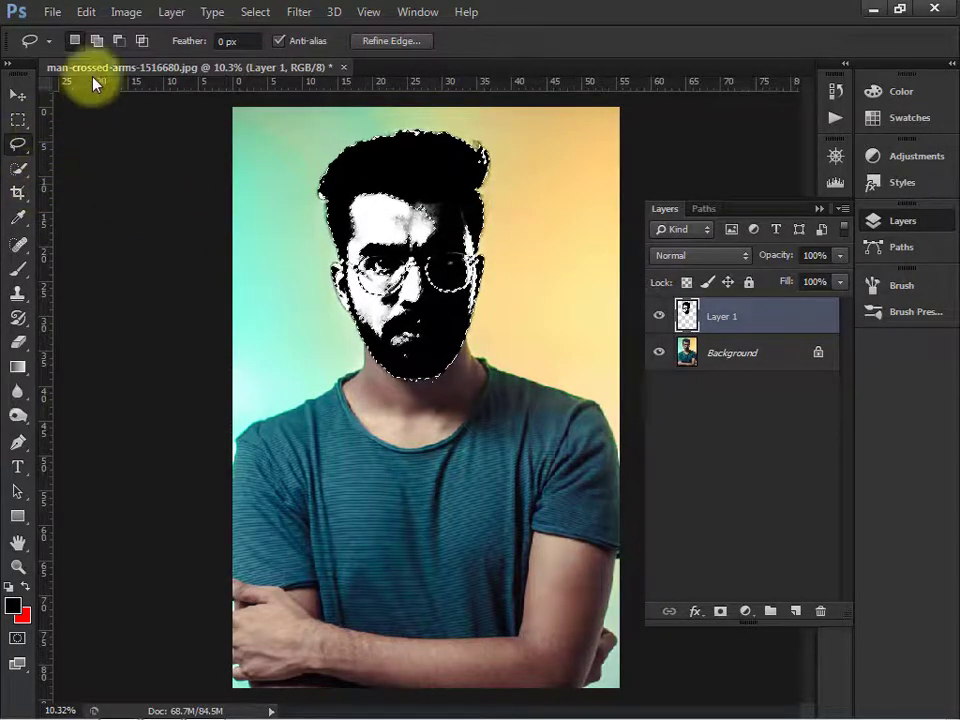
- Create a new 26 × 18 inch document at 72 ppi
click(58, 12)
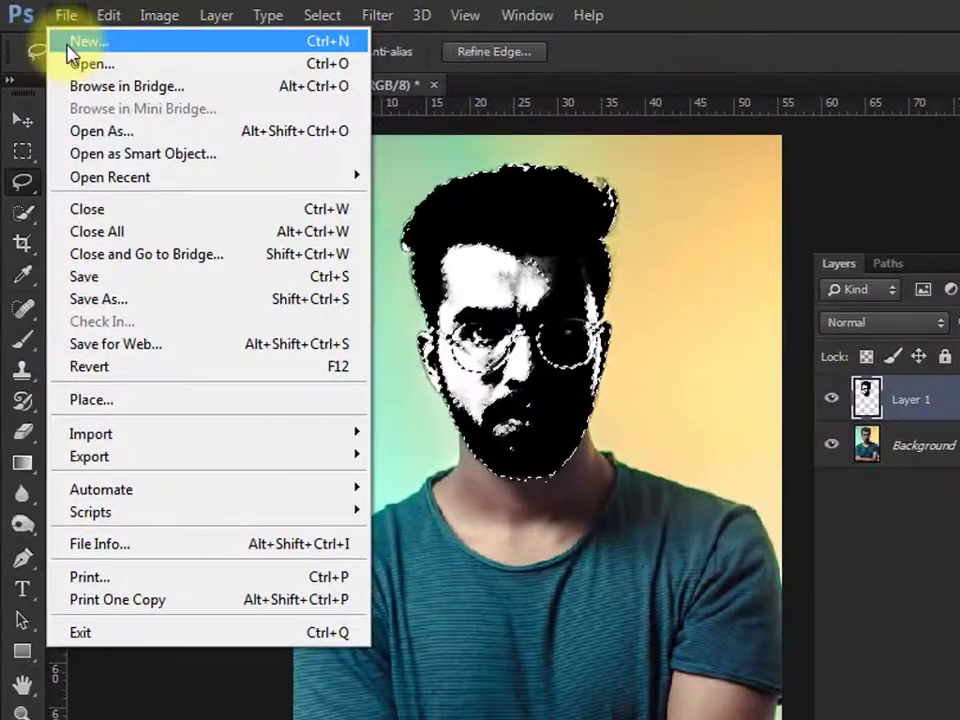
click(88, 56)
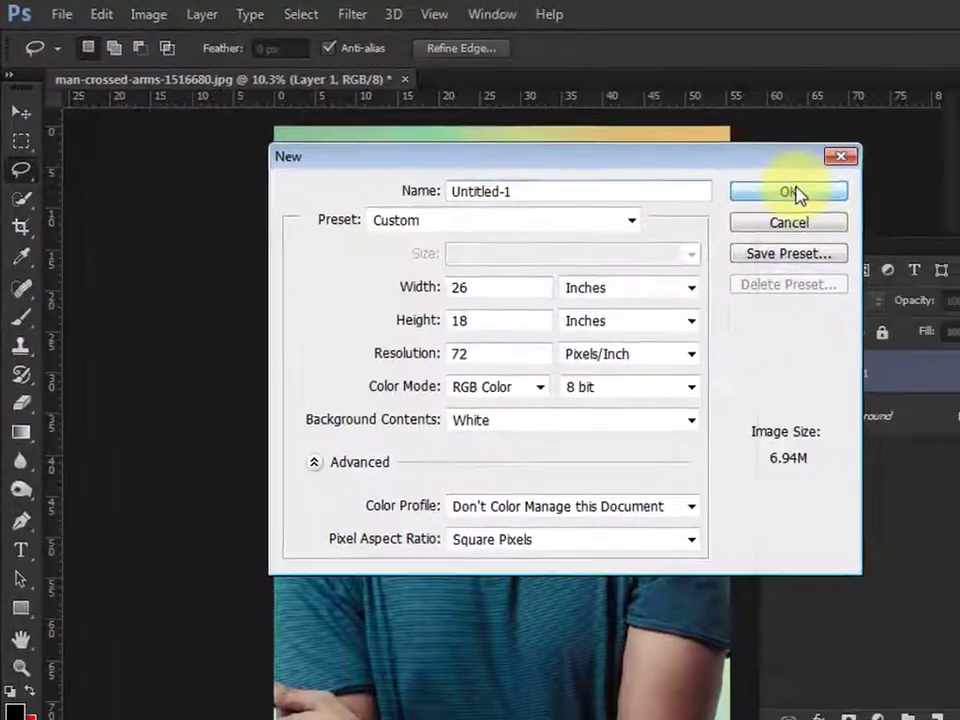
click(797, 196)
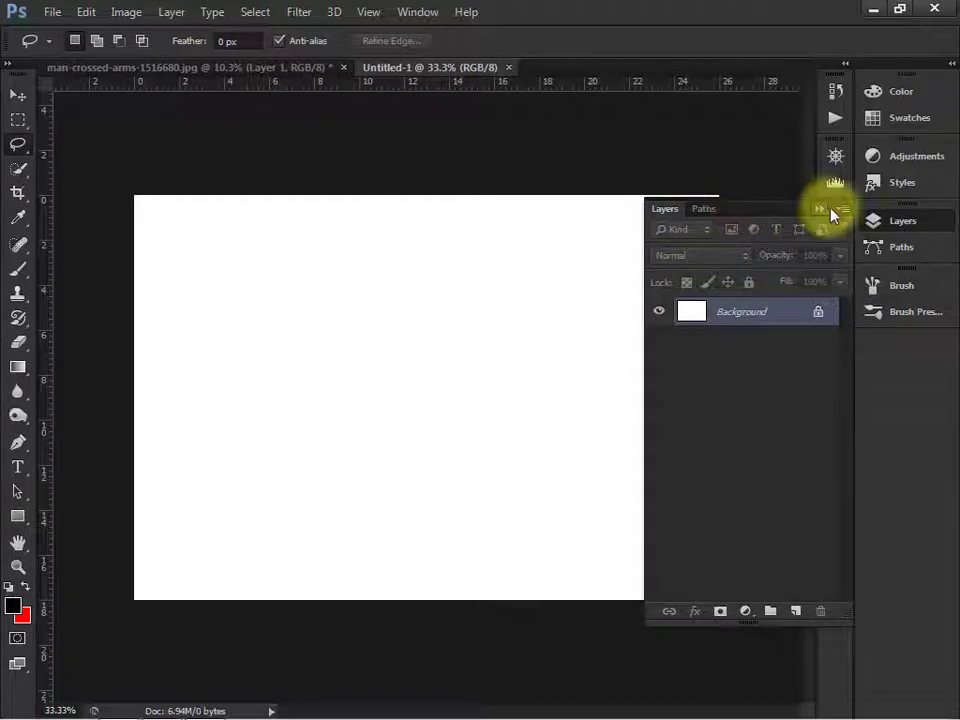
click(819, 209)
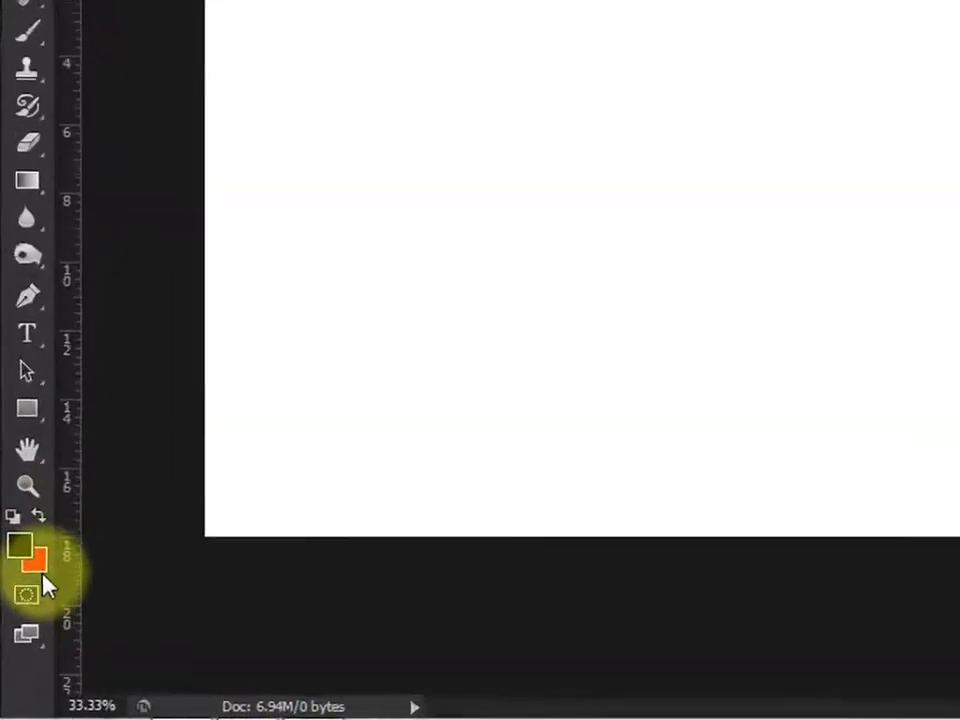
- Set the background colour to white and fill the canvas with it
click(22, 615)
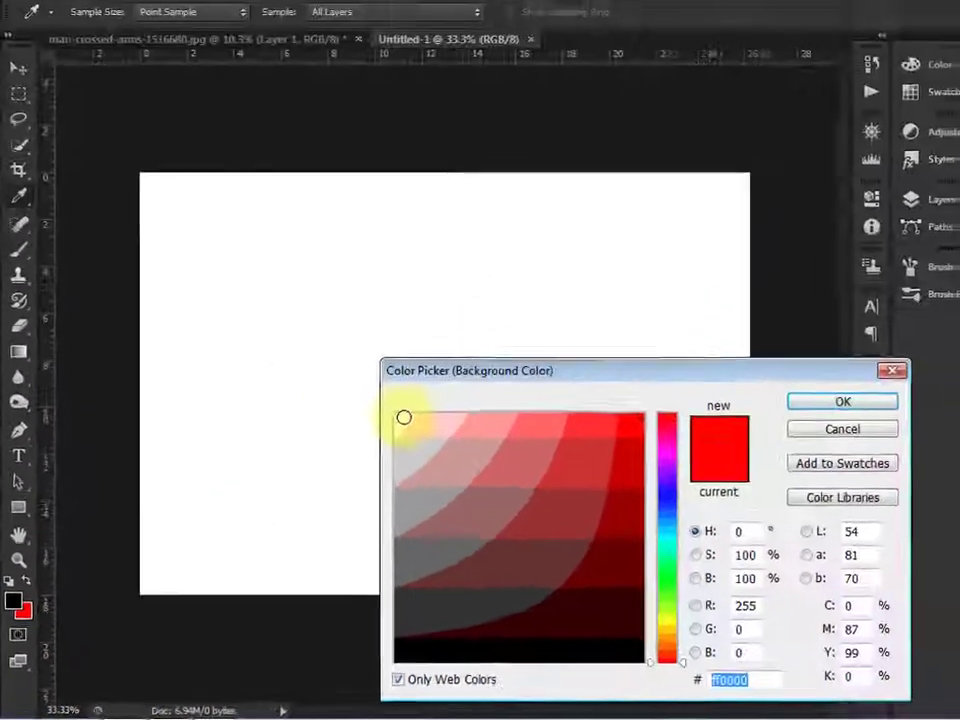
click(387, 430)
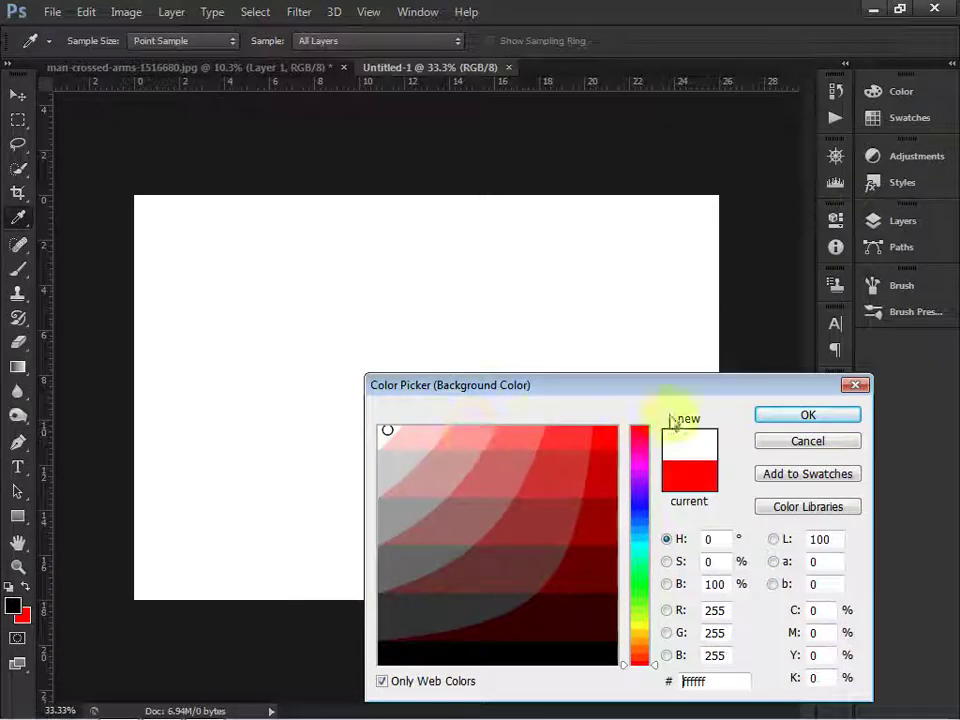
click(808, 415)
key(l)
key(ctrl+Delete)
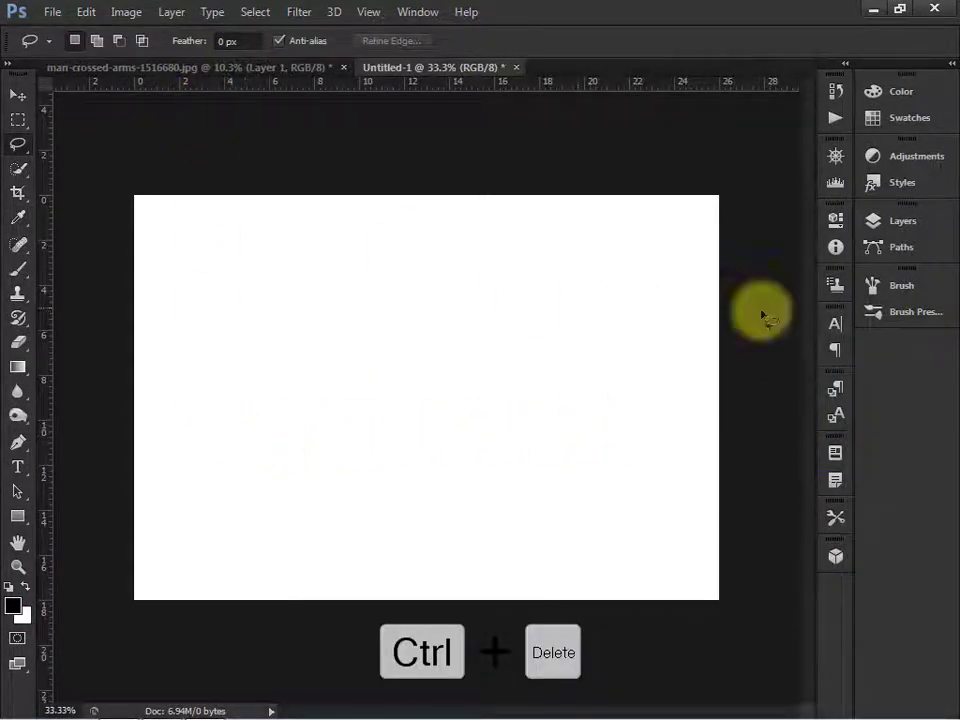
click(895, 232)
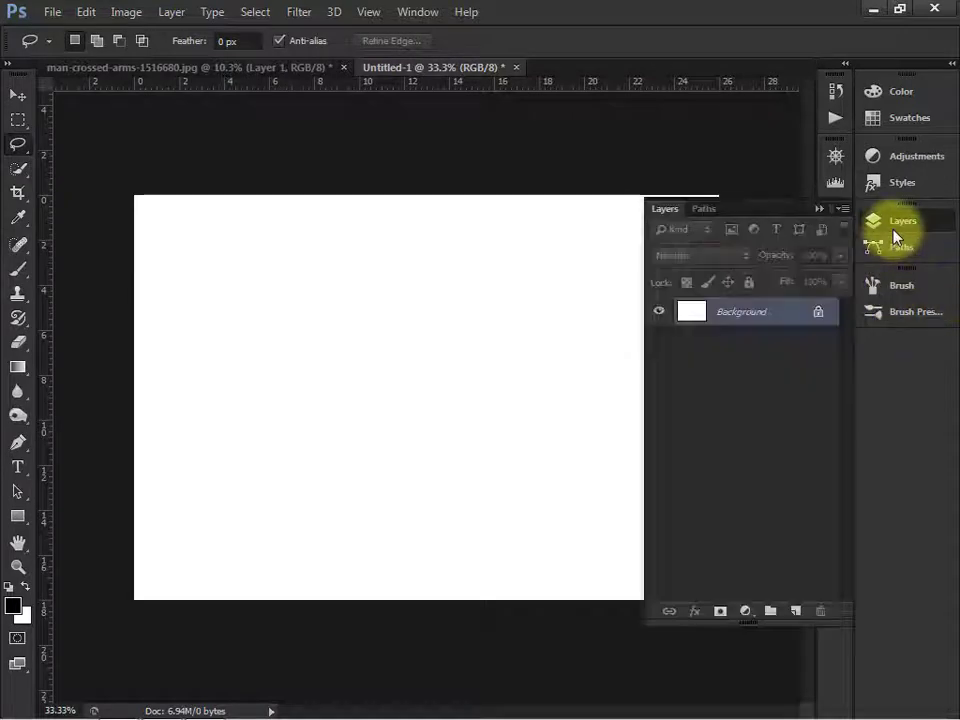
- Convert the Background into Layer 0 and add a Gradient Overlay effect
double_click(816, 314)
click(636, 222)
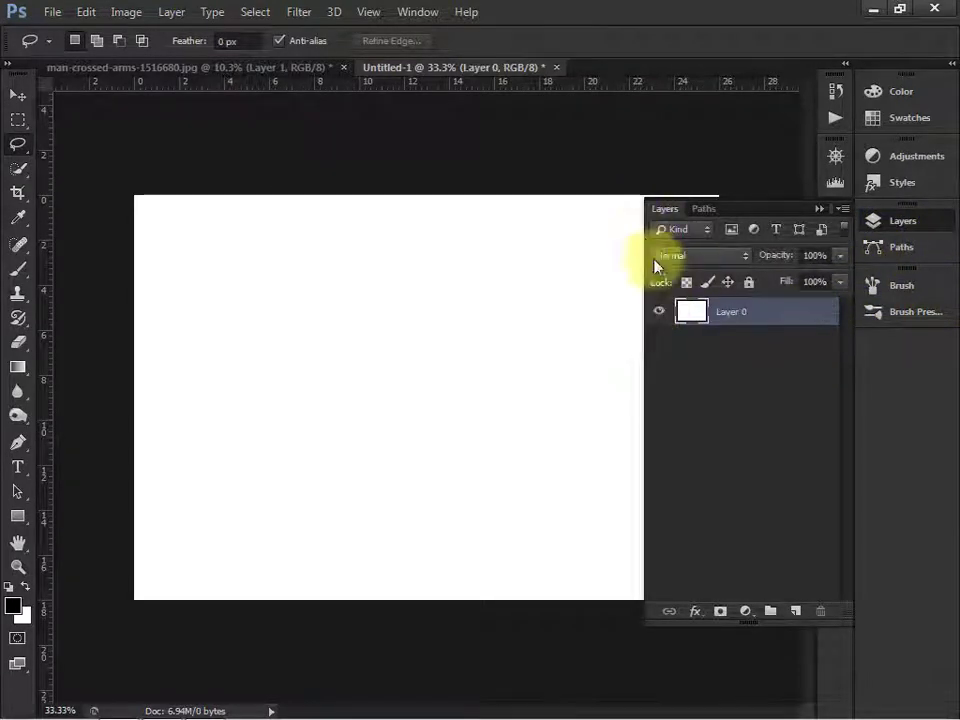
click(690, 612)
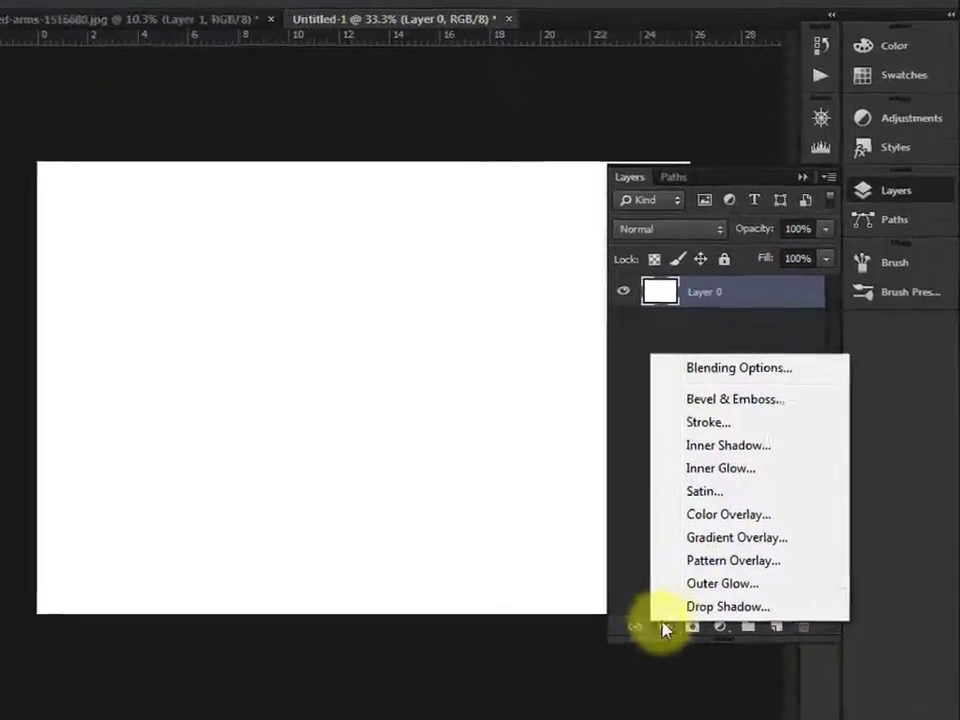
click(737, 532)
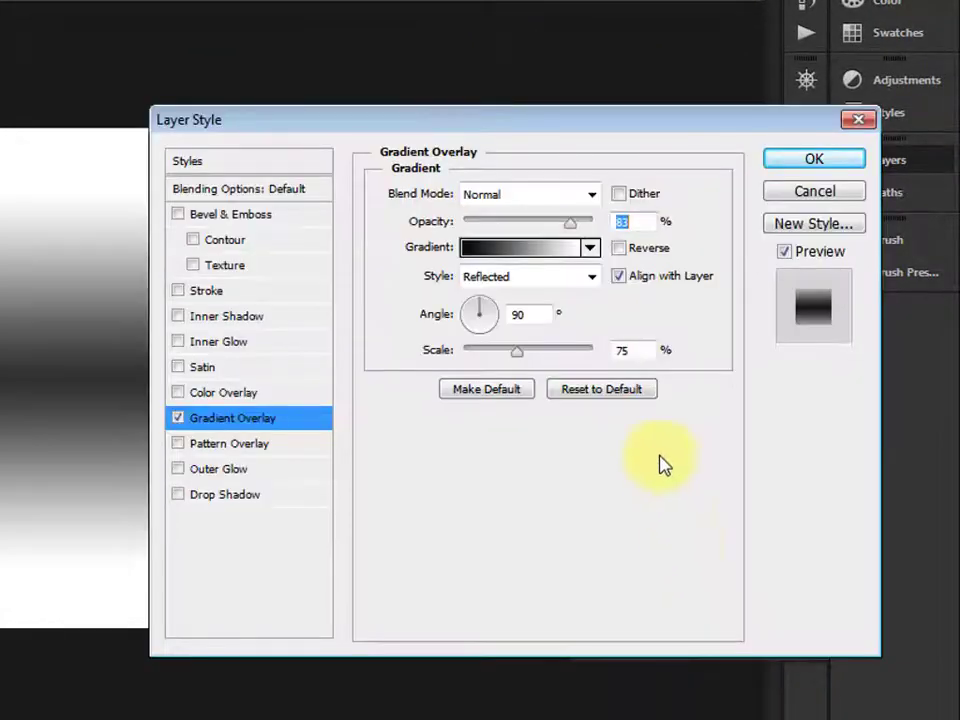
- Set the black-white gradient overlay to Radial, reversed, 150% scale, and apply it
click(590, 250)
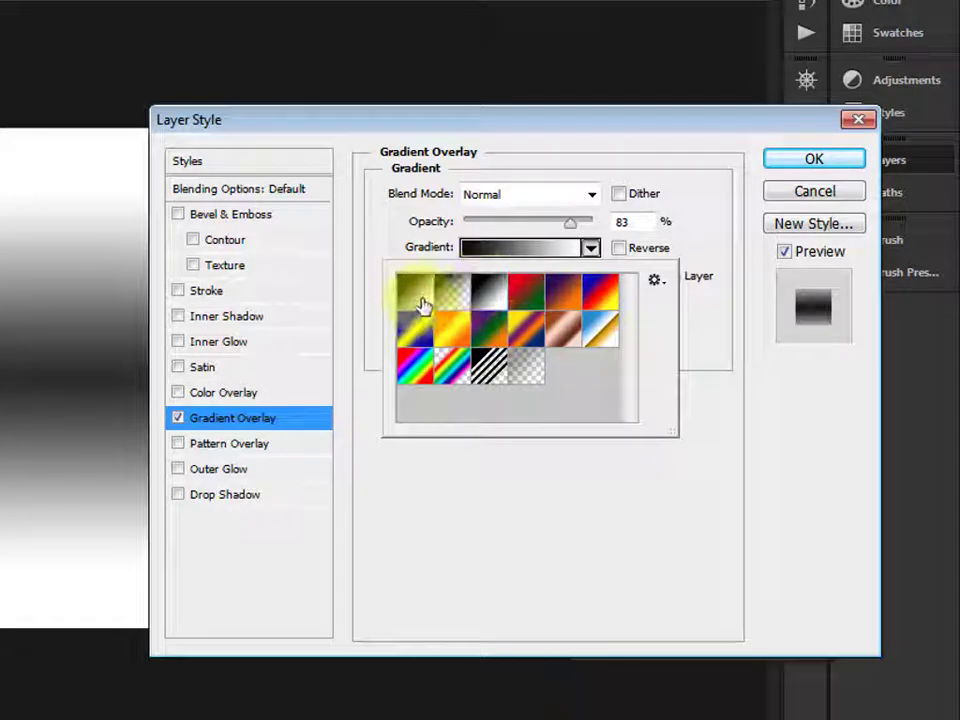
click(731, 468)
click(553, 280)
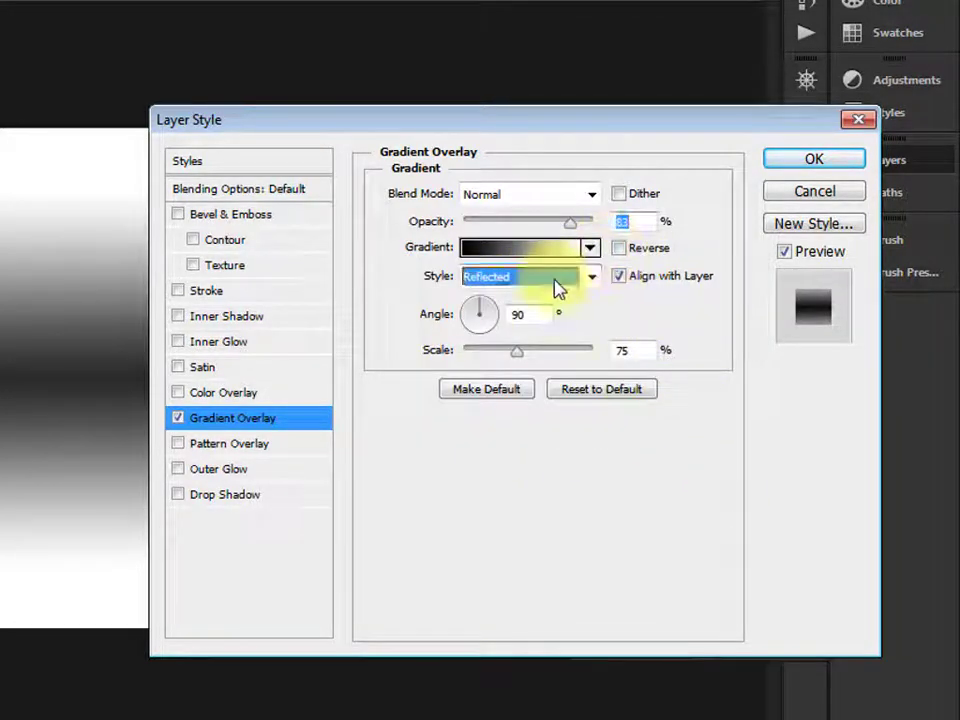
click(526, 322)
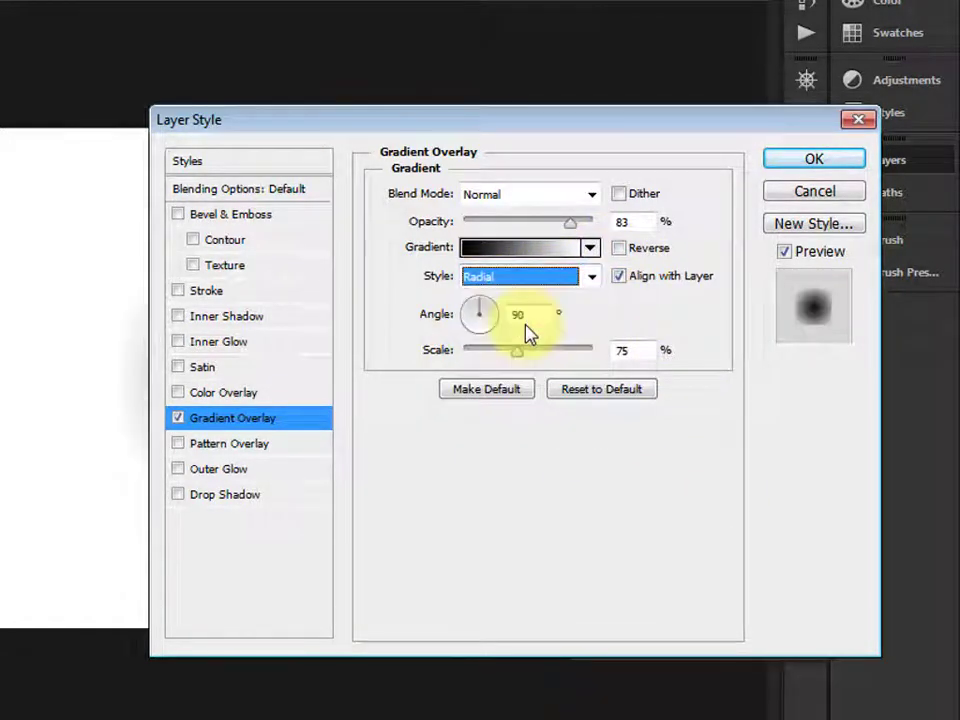
click(620, 248)
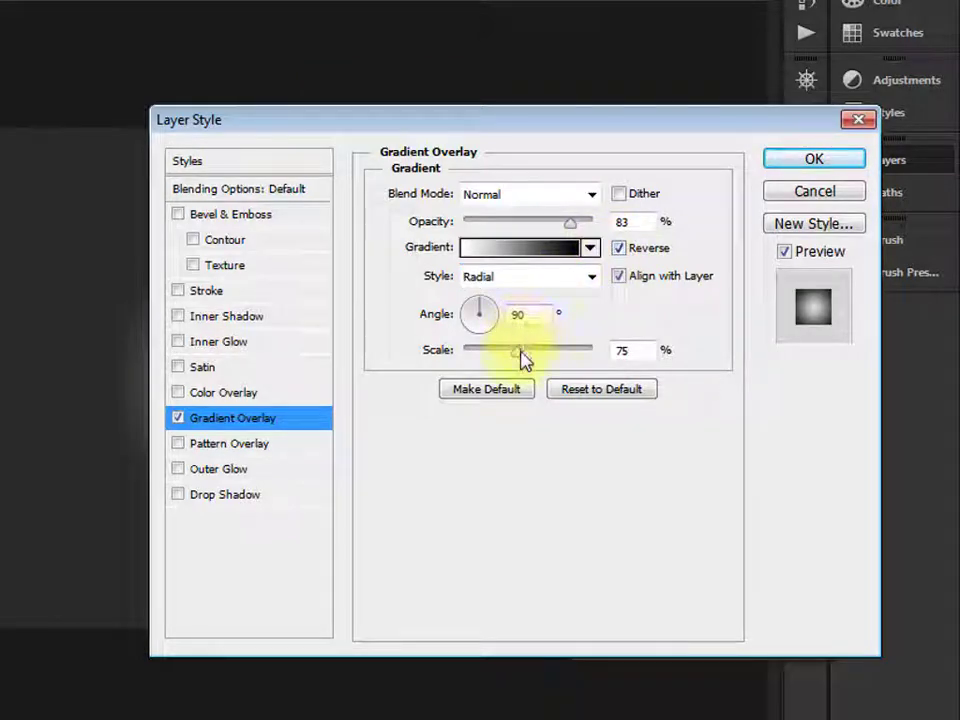
drag(523, 358, 602, 360)
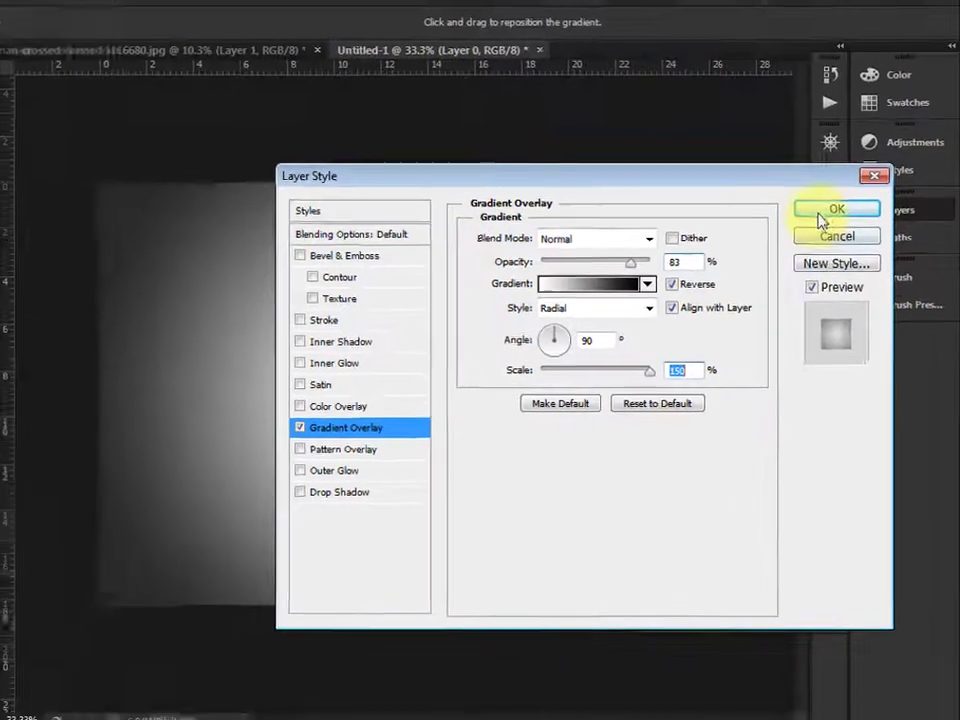
click(835, 209)
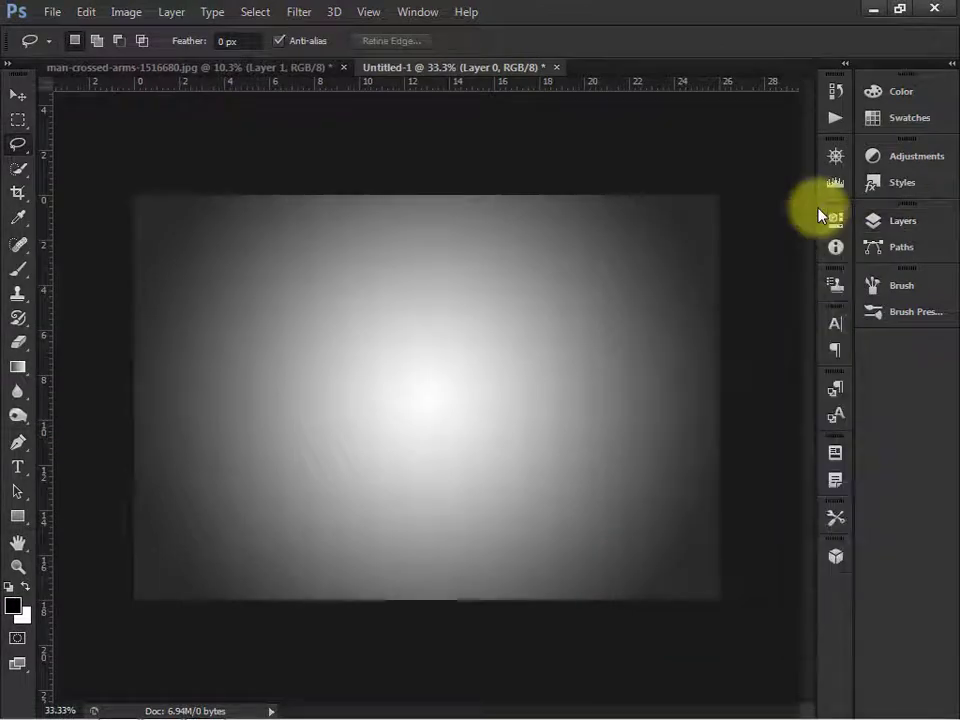
- Move the selected face from the photo onto the Untitled-1 canvas
click(270, 67)
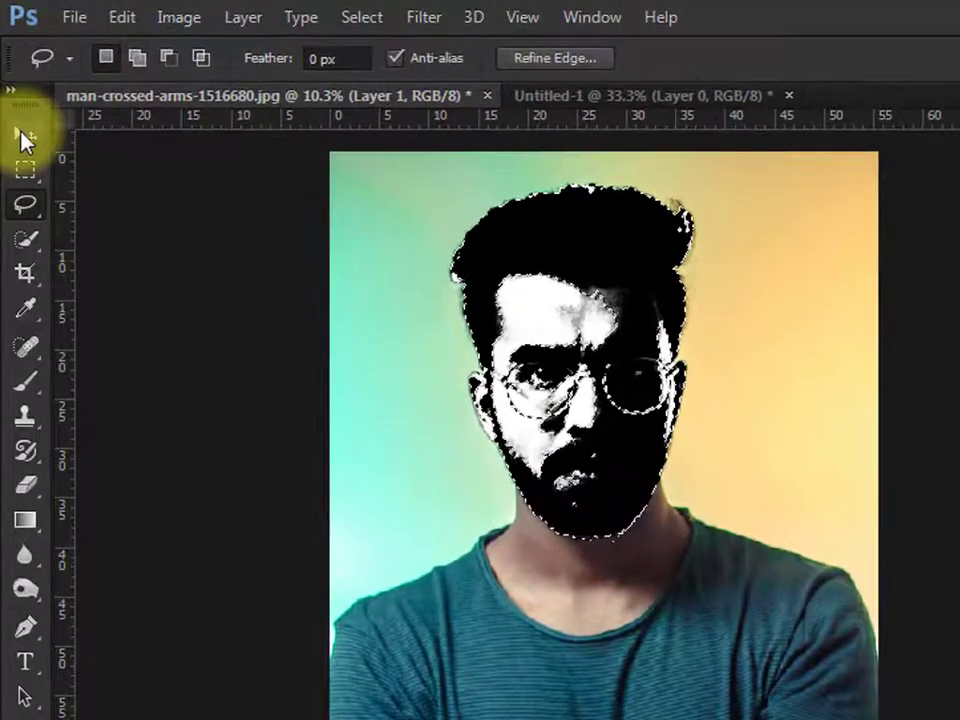
click(25, 140)
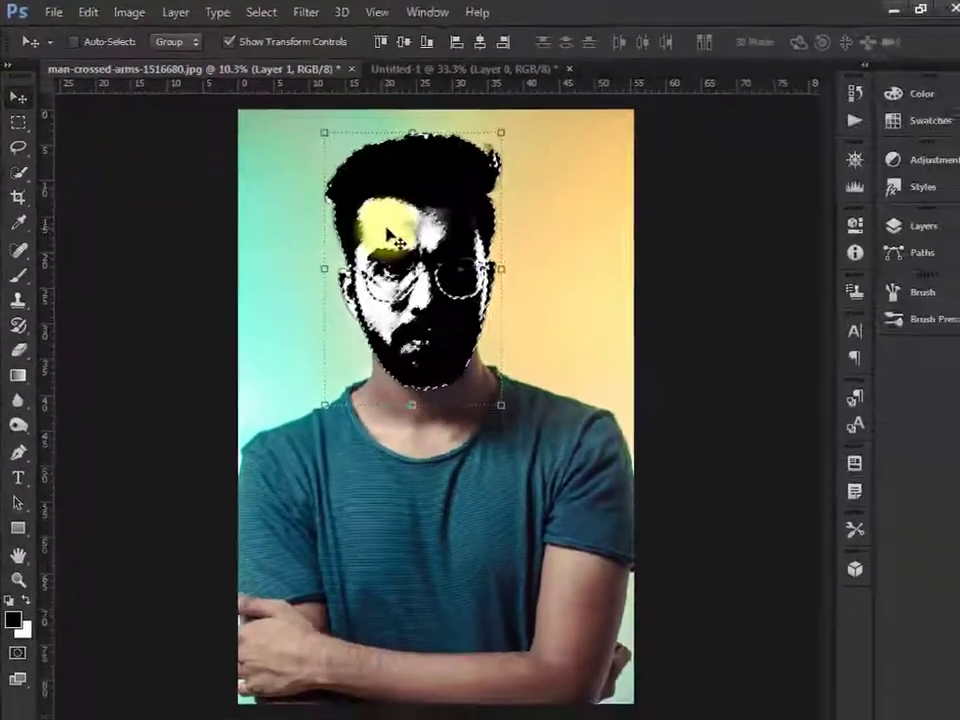
drag(418, 300, 428, 160)
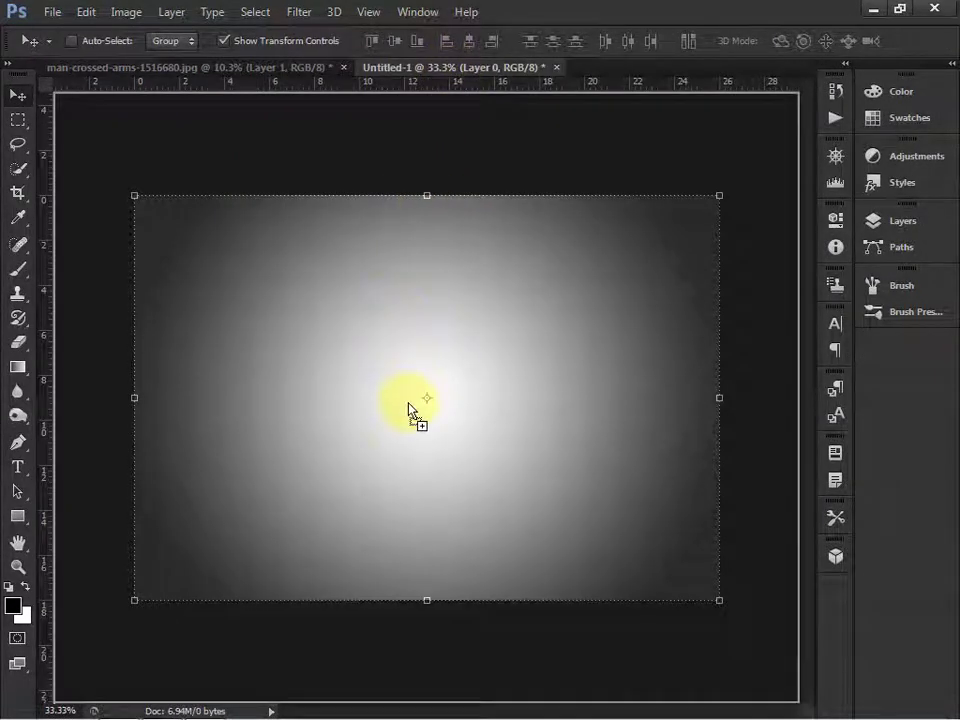
drag(408, 403, 410, 404)
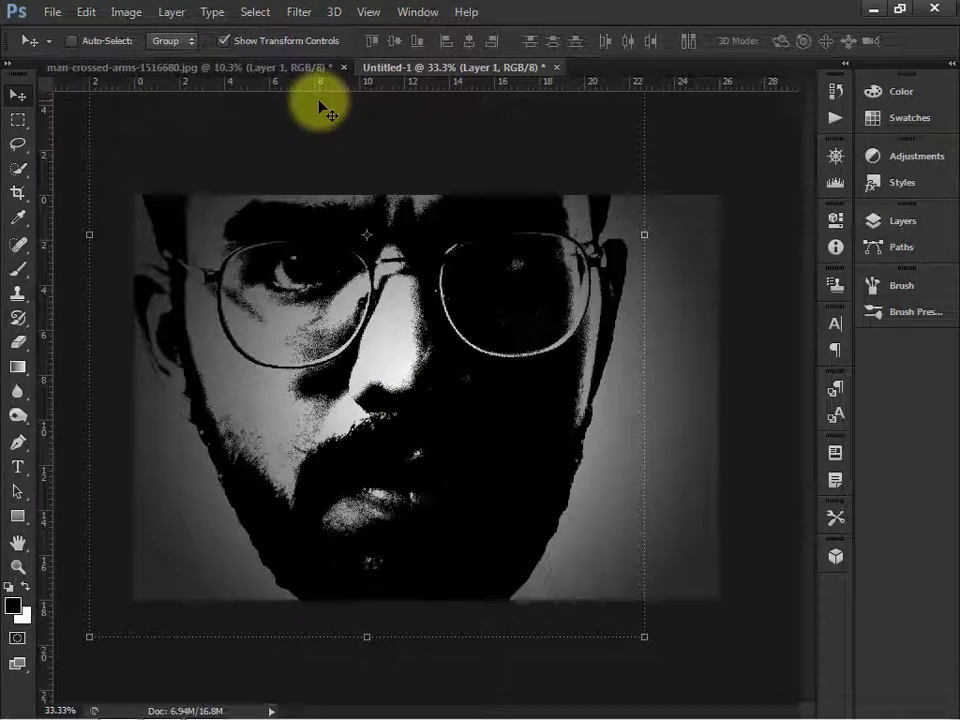
- Scale the face down to about 37% and centre it on the glow
mouse_move(367, 390)
mouse_down()
mouse_move(672, 456)
mouse_move(343, 454)
mouse_move(346, 432)
mouse_up()
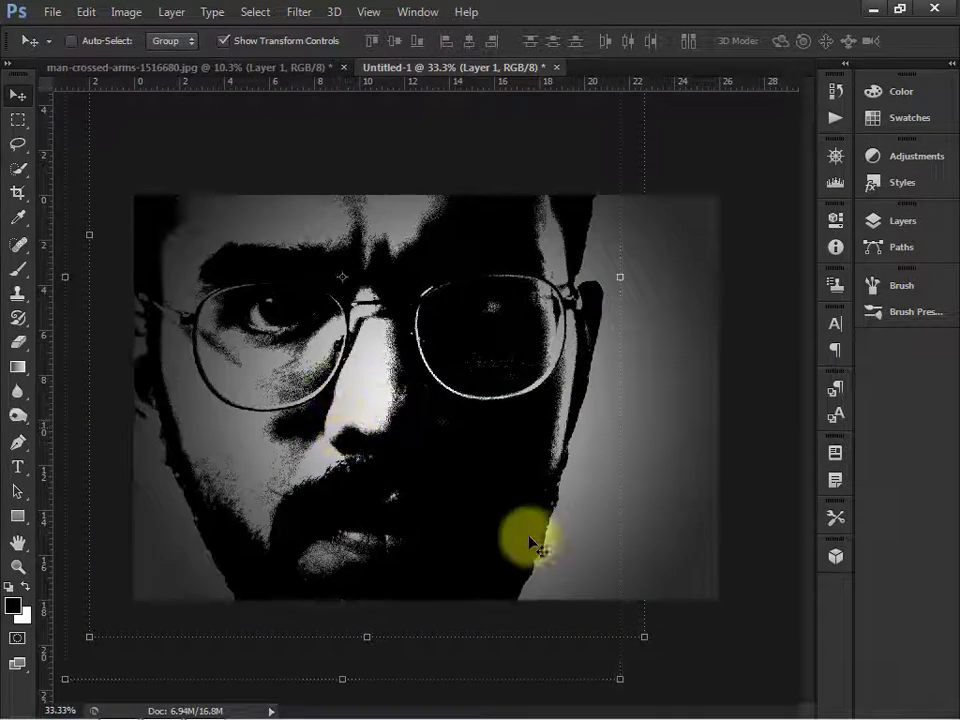
drag(619, 677, 386, 377)
mouse_move(289, 266)
mouse_down()
mouse_move(454, 439)
mouse_move(456, 508)
mouse_move(500, 497)
mouse_move(639, 516)
mouse_move(522, 516)
mouse_move(536, 454)
mouse_move(564, 424)
mouse_move(589, 429)
mouse_move(467, 444)
mouse_move(437, 471)
mouse_up()
mouse_move(537, 576)
mouse_down()
mouse_move(399, 317)
mouse_move(467, 388)
mouse_move(452, 446)
mouse_move(458, 435)
mouse_up()
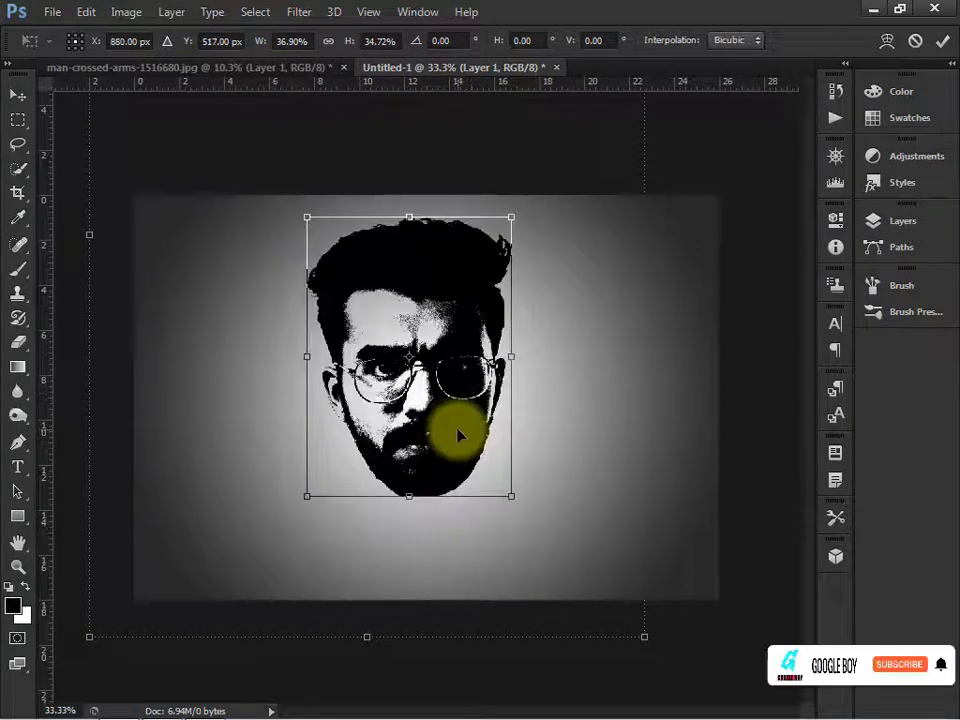
- Redo the face transform, scaling it to 22.83% × 19.46% and committing it
key(Escape)
key(ctrl+t)
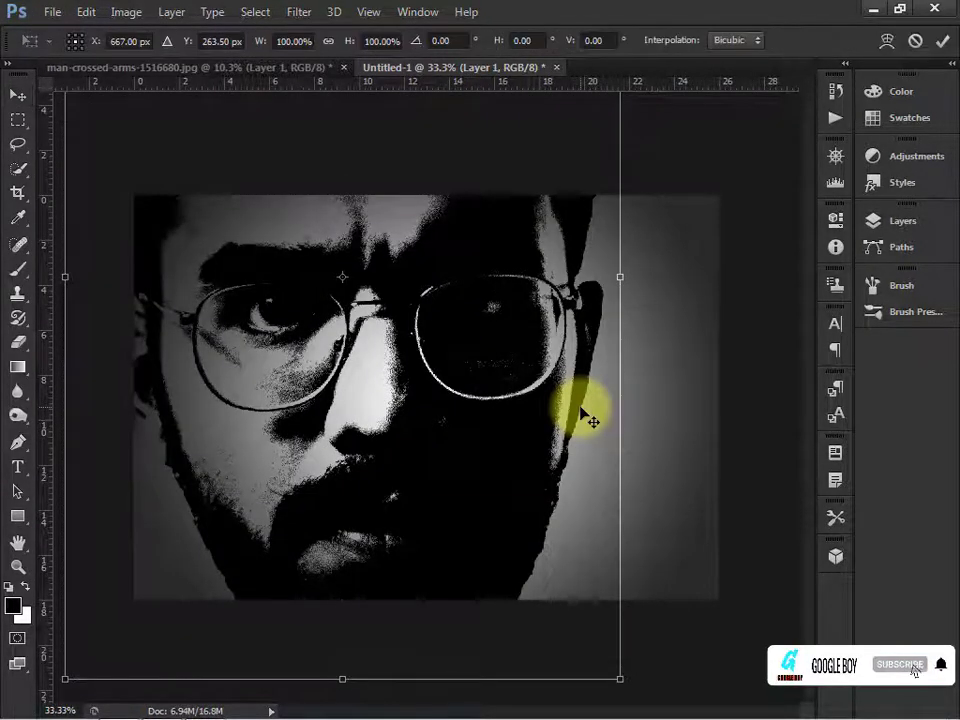
scroll(700, 320, down, 2)
scroll(640, 335, down, 2)
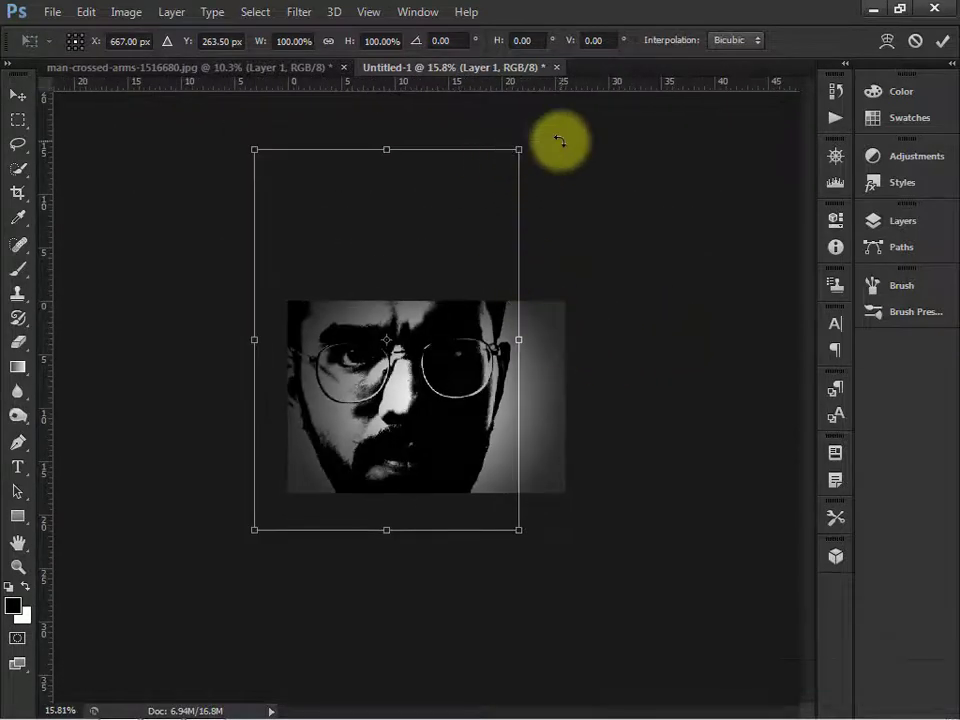
mouse_move(520, 149)
mouse_down()
mouse_move(482, 189)
mouse_move(396, 349)
mouse_move(339, 392)
mouse_move(333, 421)
mouse_move(460, 369)
mouse_move(435, 377)
mouse_up()
mouse_move(455, 453)
mouse_down()
mouse_move(431, 412)
mouse_move(439, 366)
mouse_up()
scroll(432, 410, up, 5)
scroll(430, 412, down, 3)
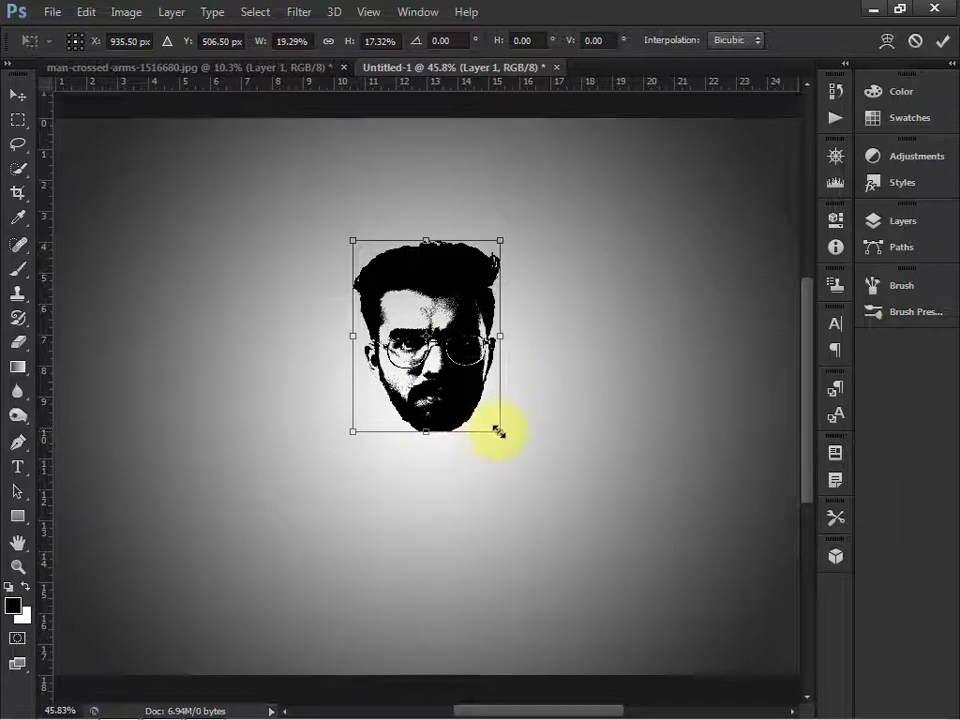
mouse_move(498, 432)
mouse_down()
mouse_move(514, 454)
mouse_move(478, 420)
mouse_up()
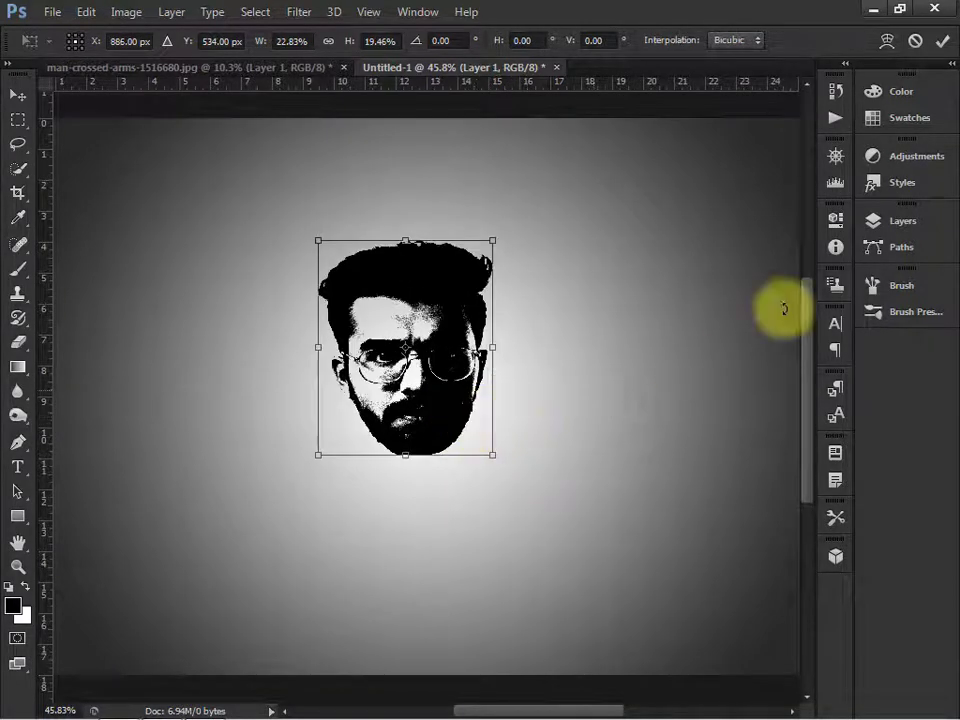
click(944, 42)
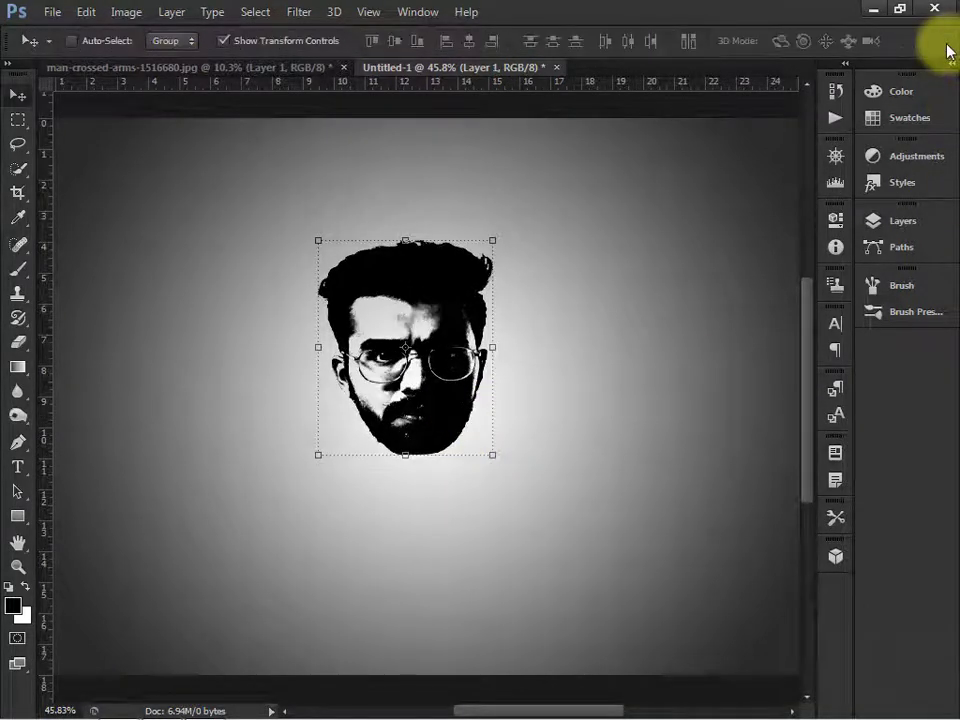
- Centre the head vertically and horizontally on the canvas by aligning both layers
click(893, 221)
ctrl+click(777, 346)
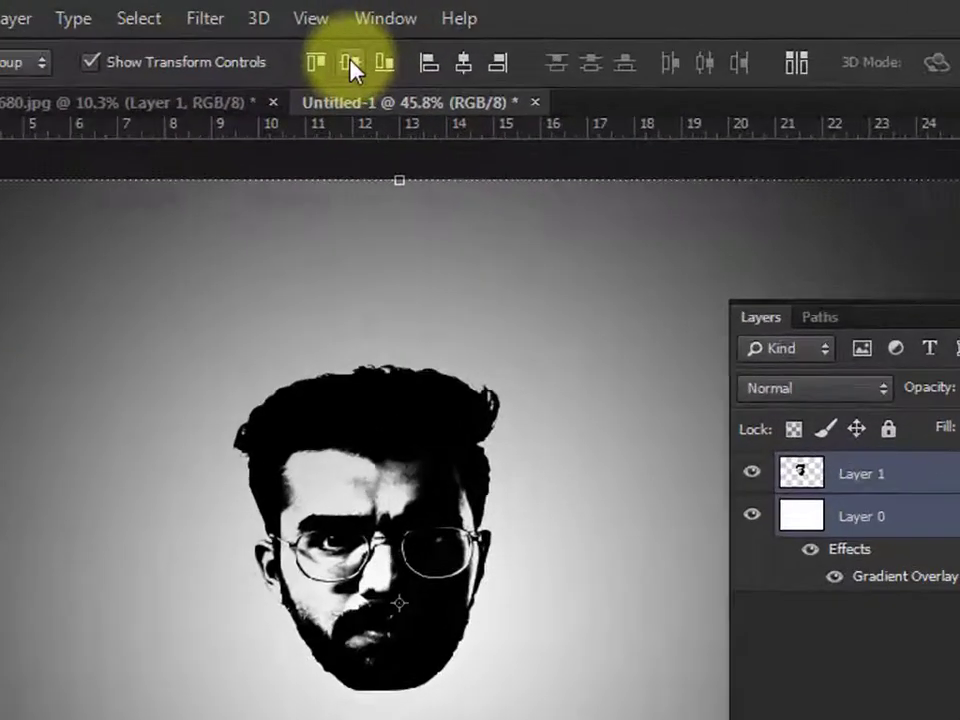
click(390, 43)
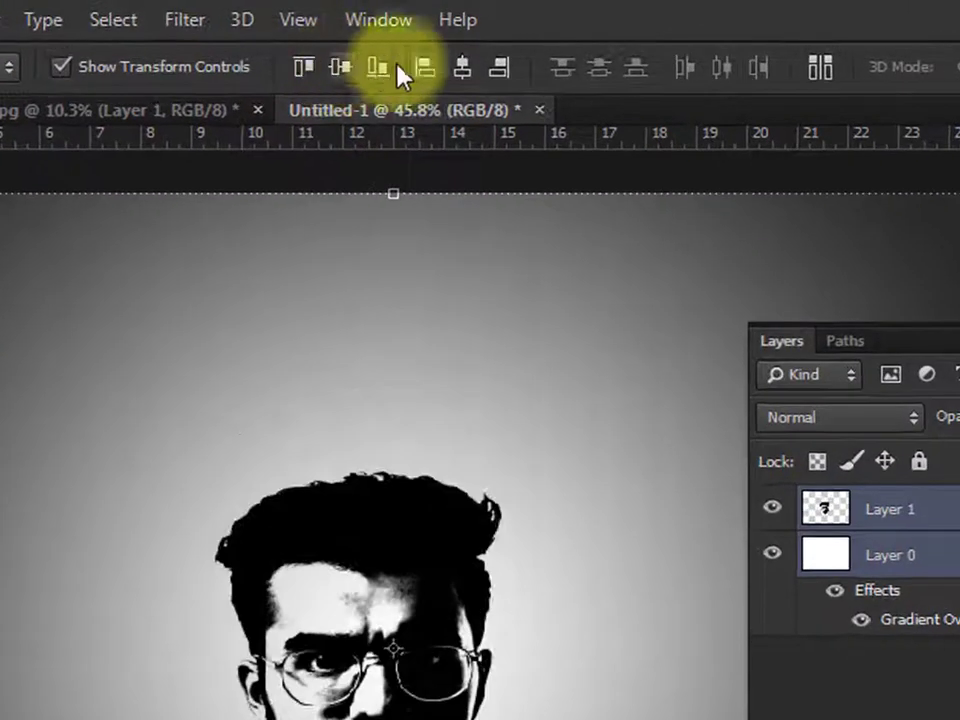
click(468, 43)
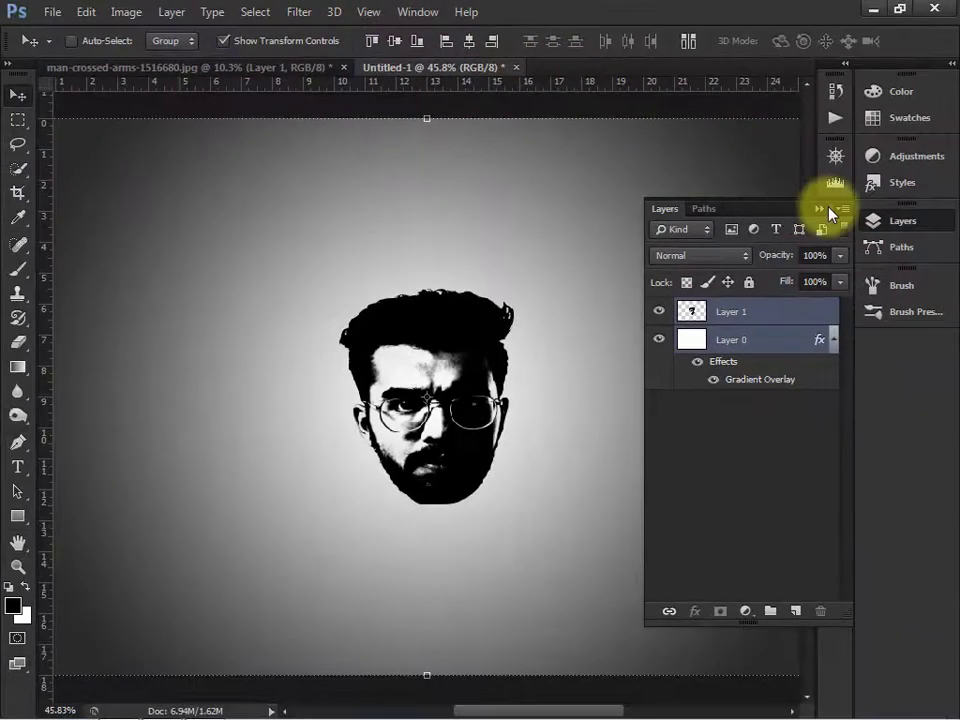
click(827, 208)
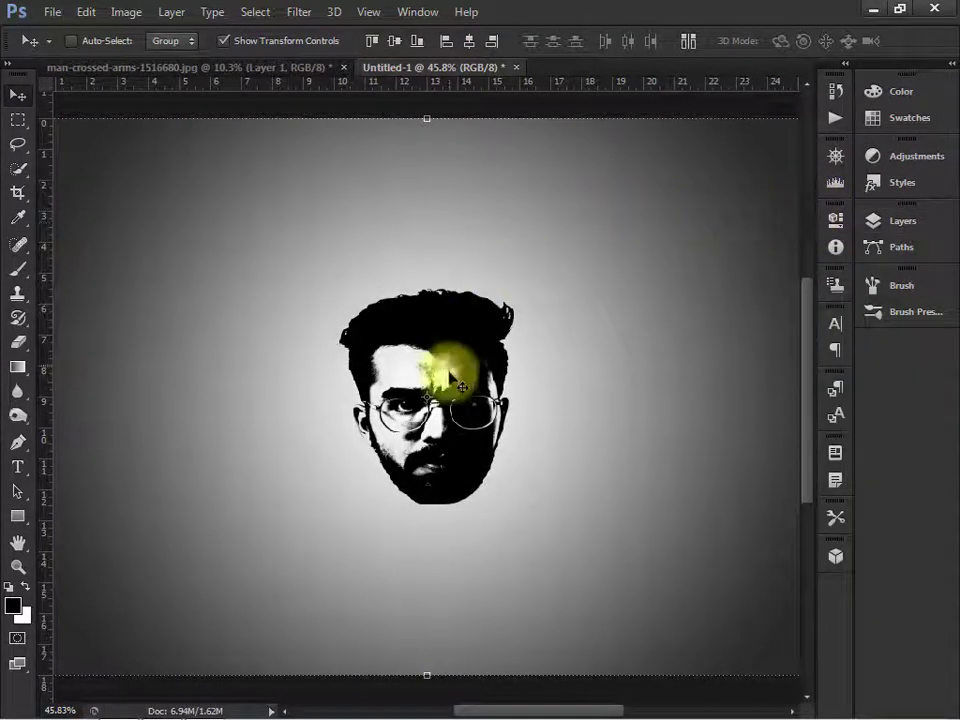
- Nudge Layer 1 slightly upward and switch to the Type tool (Impact 72 pt, Sharp)
click(903, 221)
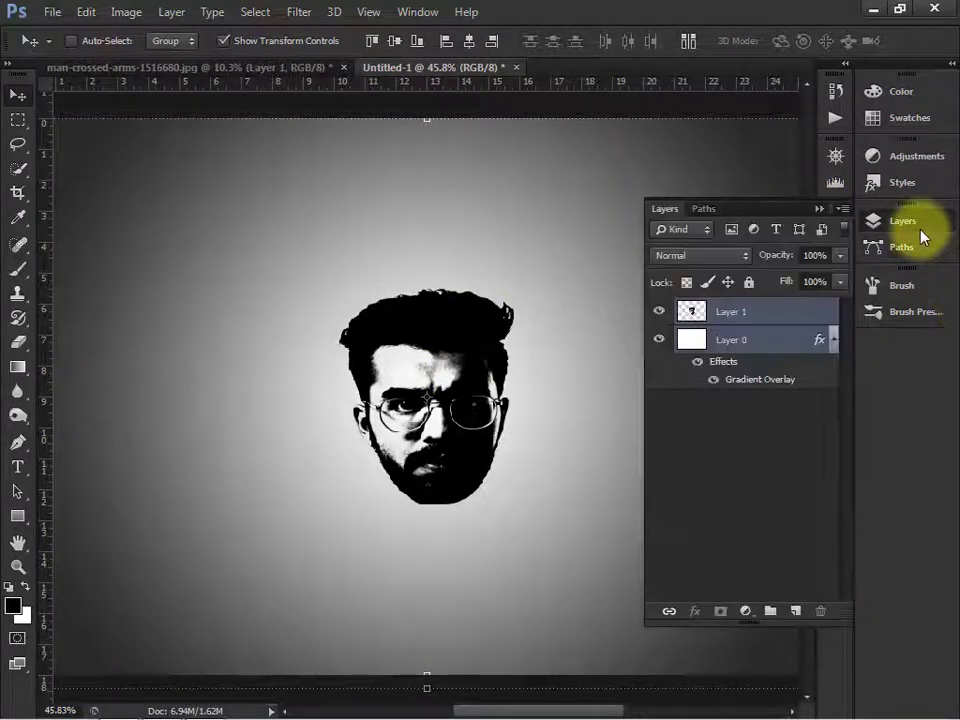
click(763, 314)
click(819, 208)
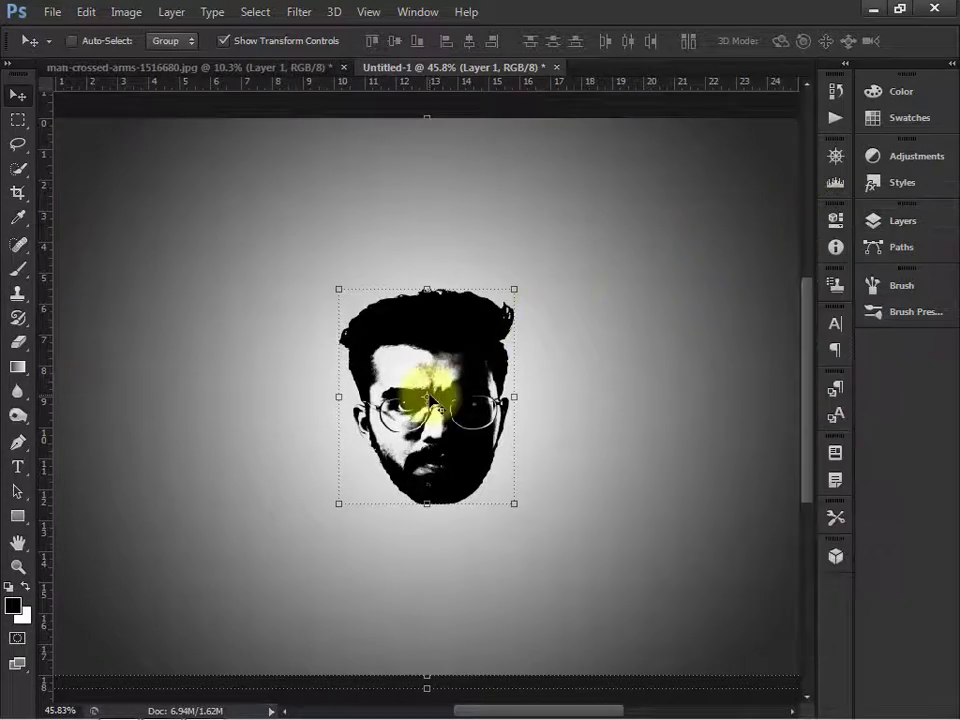
key(shift+Up)
key(shift+Up)
key(shift+Up)
key(shift+Up)
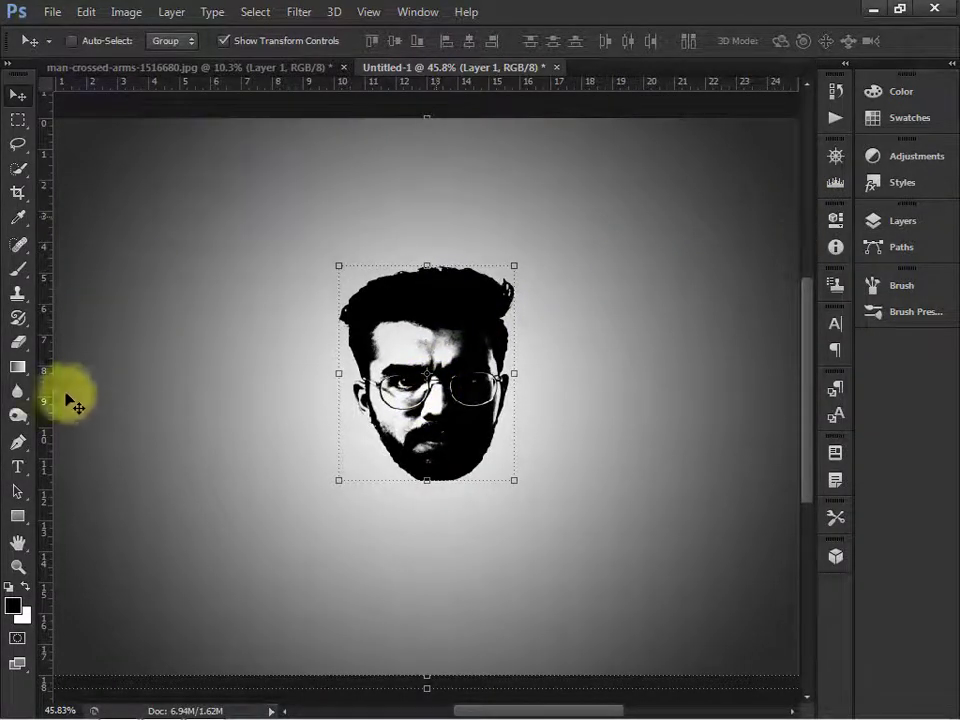
click(17, 470)
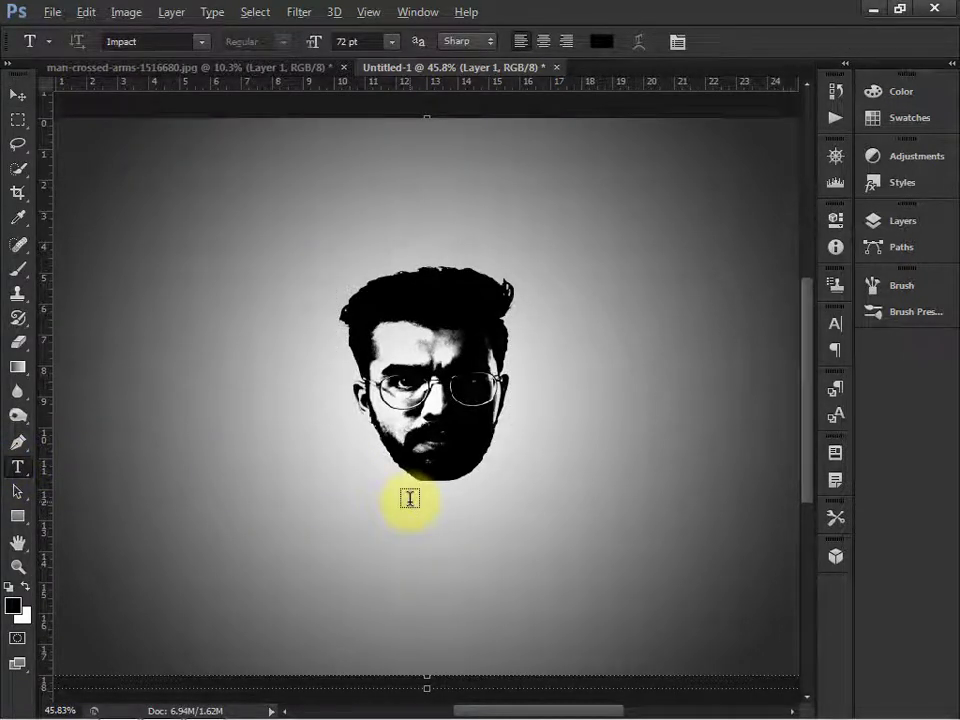
scroll(410, 498, down, 2)
scroll(440, 485, down, 2)
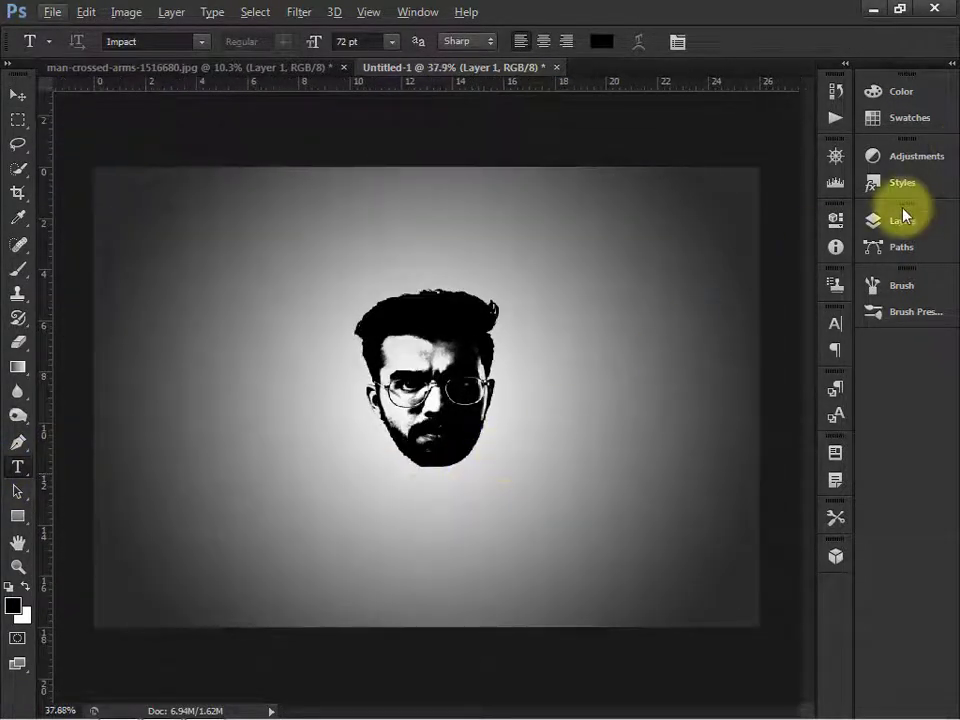
- Set Layer 1's opacity to 86% and fill to 96% in the Layers panel
click(903, 219)
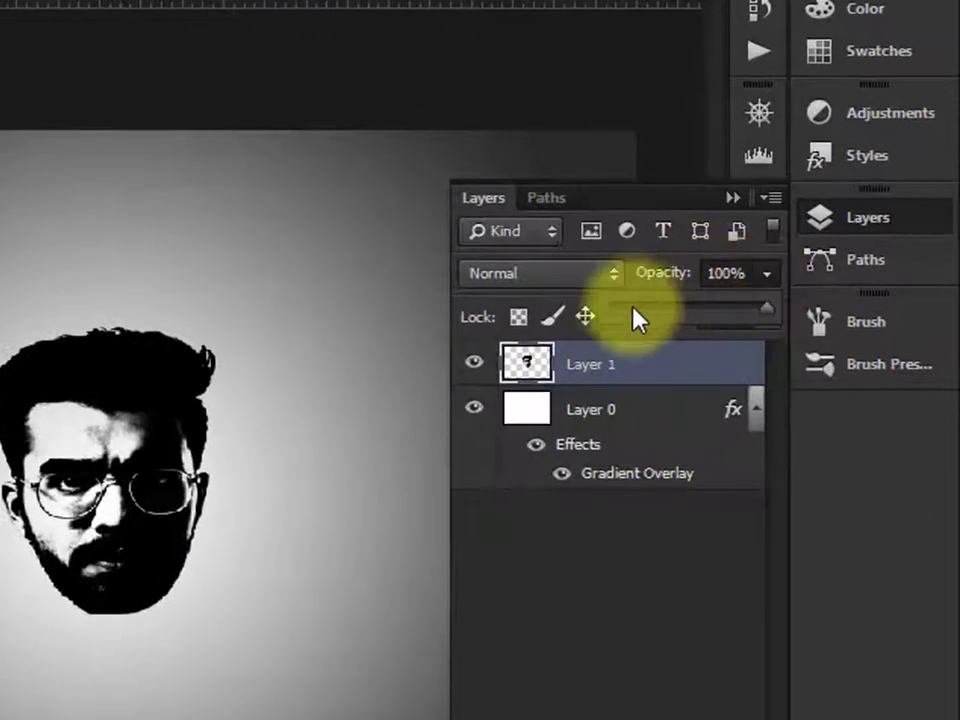
click(766, 273)
drag(774, 315, 684, 331)
click(766, 316)
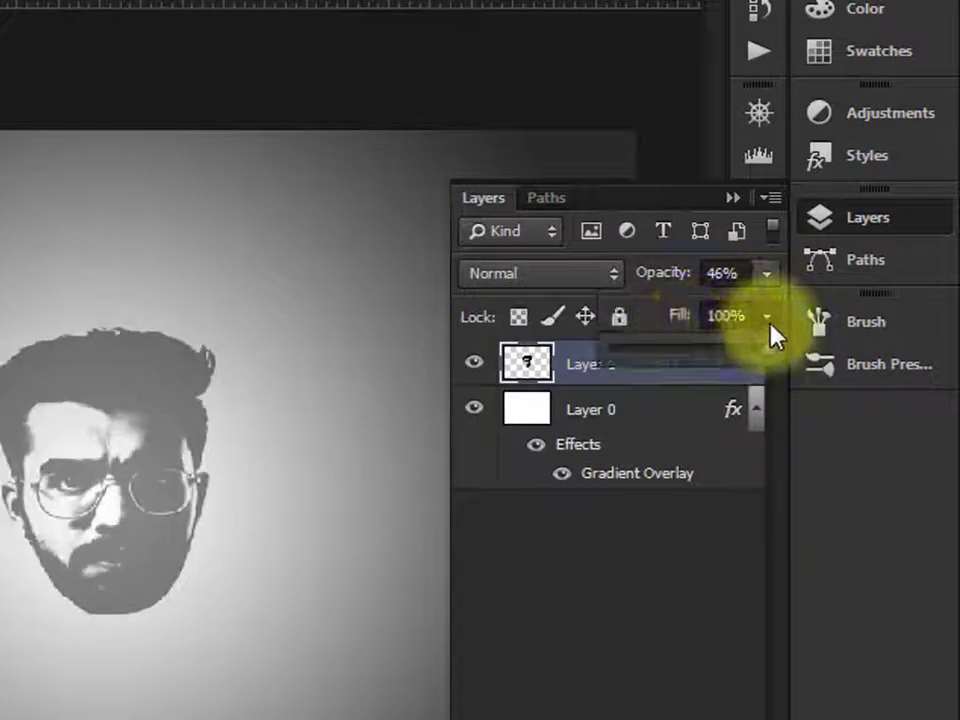
click(766, 274)
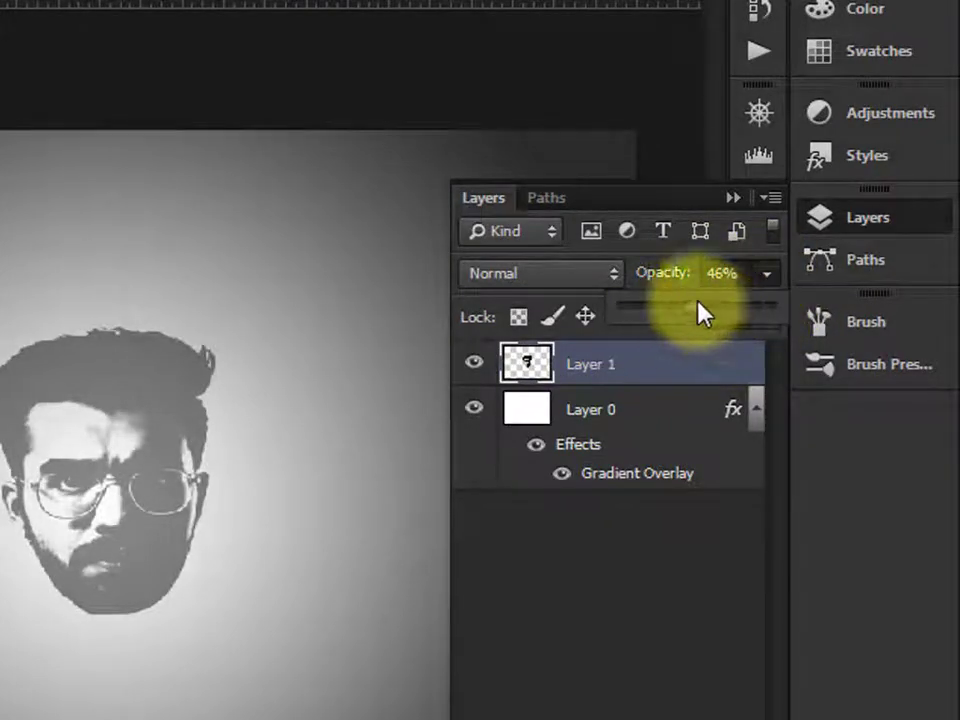
mouse_move(694, 309)
mouse_down()
mouse_move(734, 316)
mouse_move(746, 386)
mouse_up()
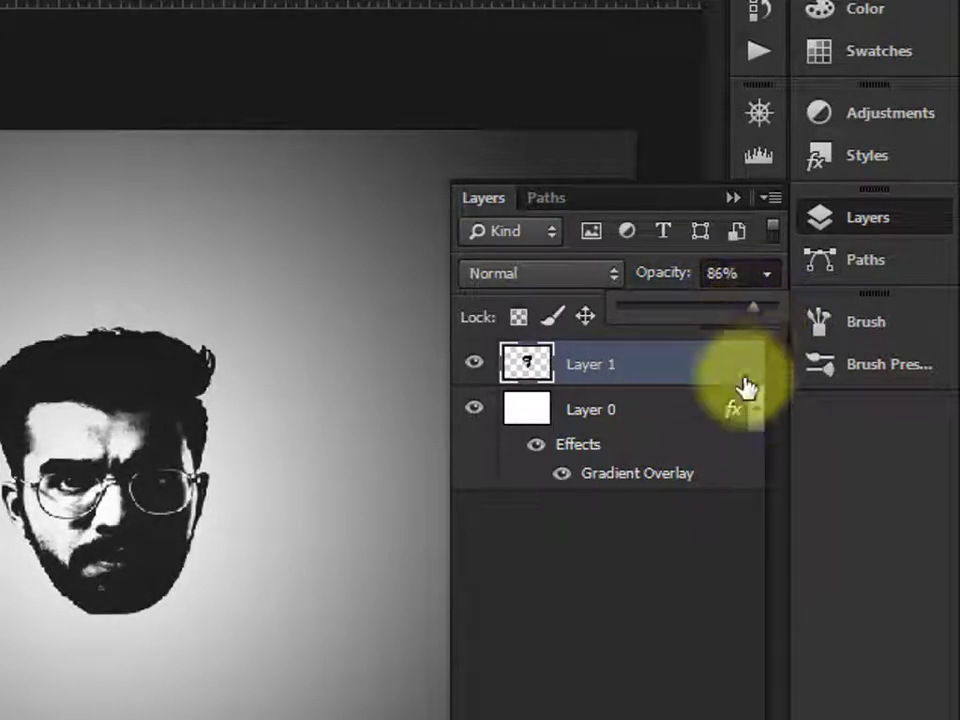
click(766, 318)
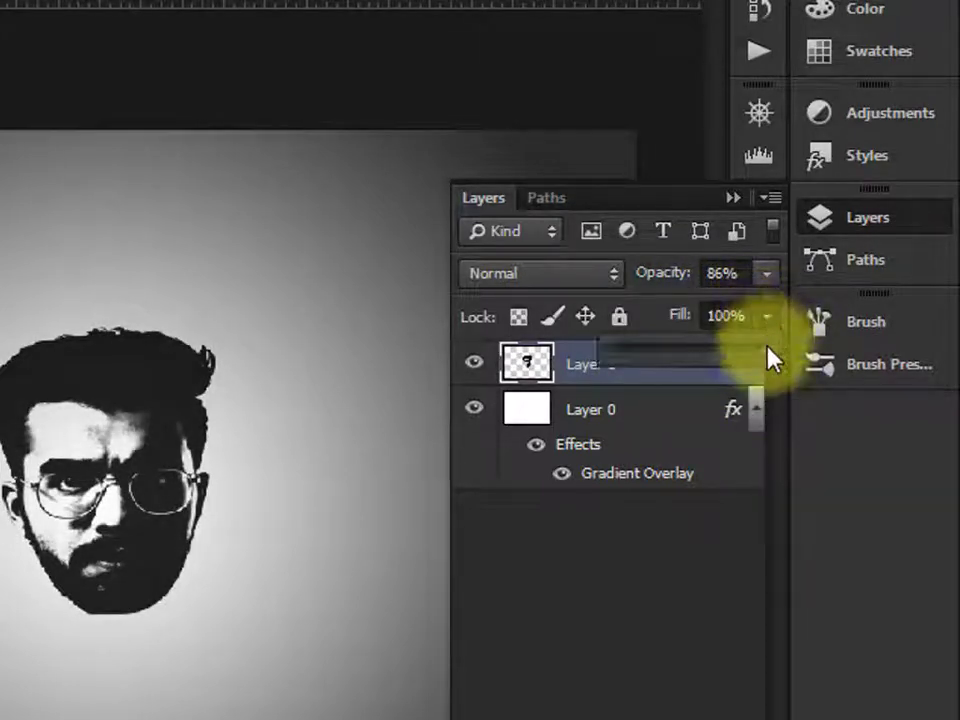
mouse_move(771, 352)
mouse_down()
mouse_move(700, 358)
mouse_move(765, 358)
mouse_up()
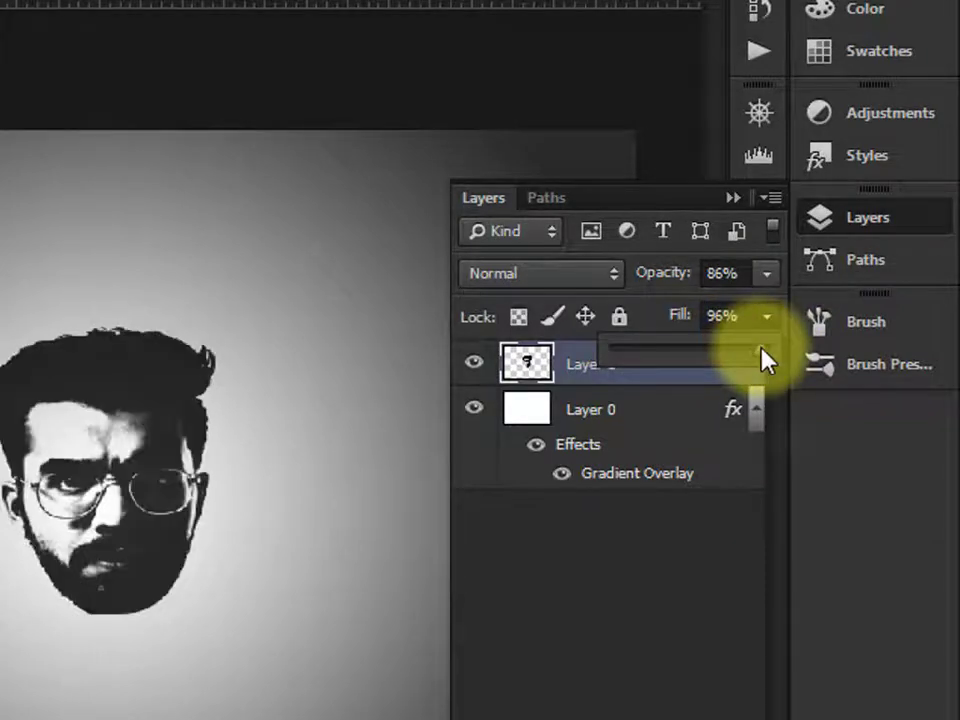
click(658, 574)
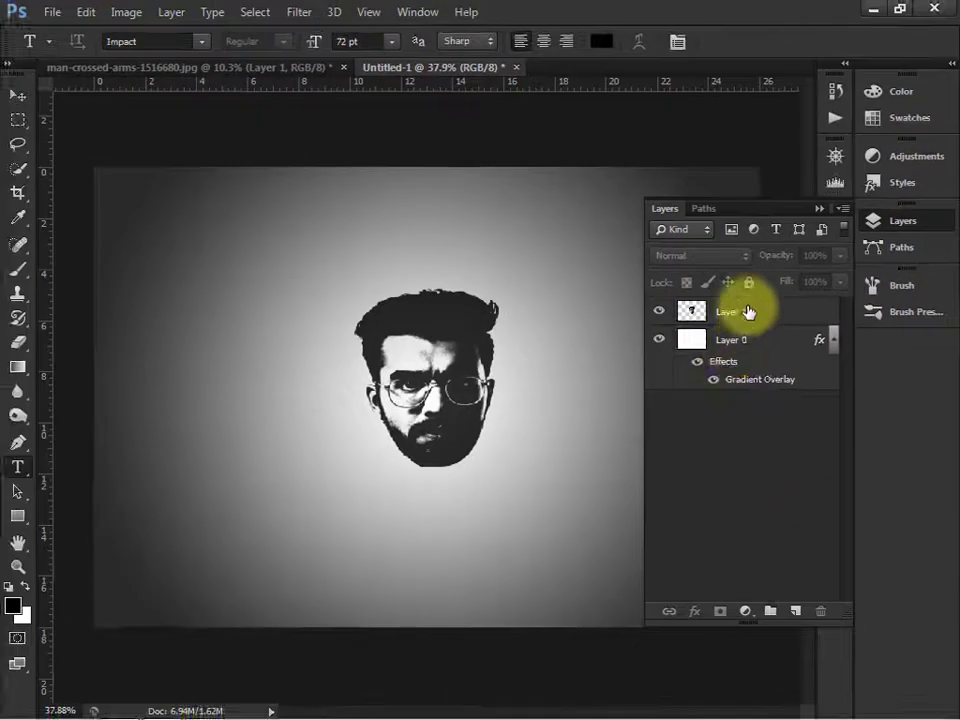
- Open Layer 1's blending options and enable Bevel & Emboss with Contour
click(748, 312)
click(694, 611)
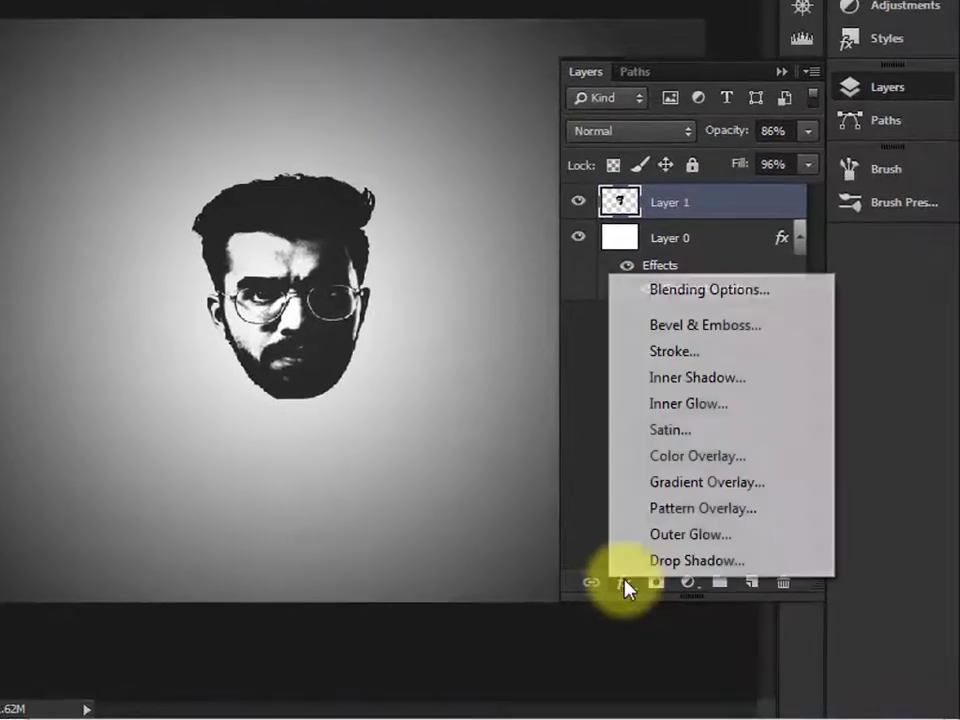
click(688, 292)
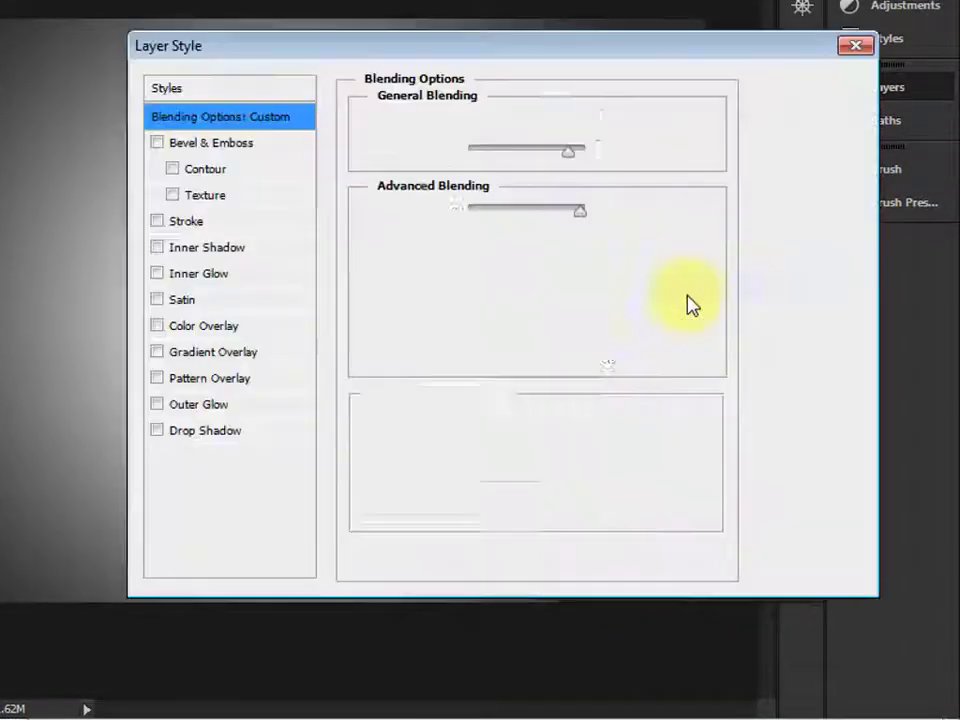
drag(422, 46, 700, 20)
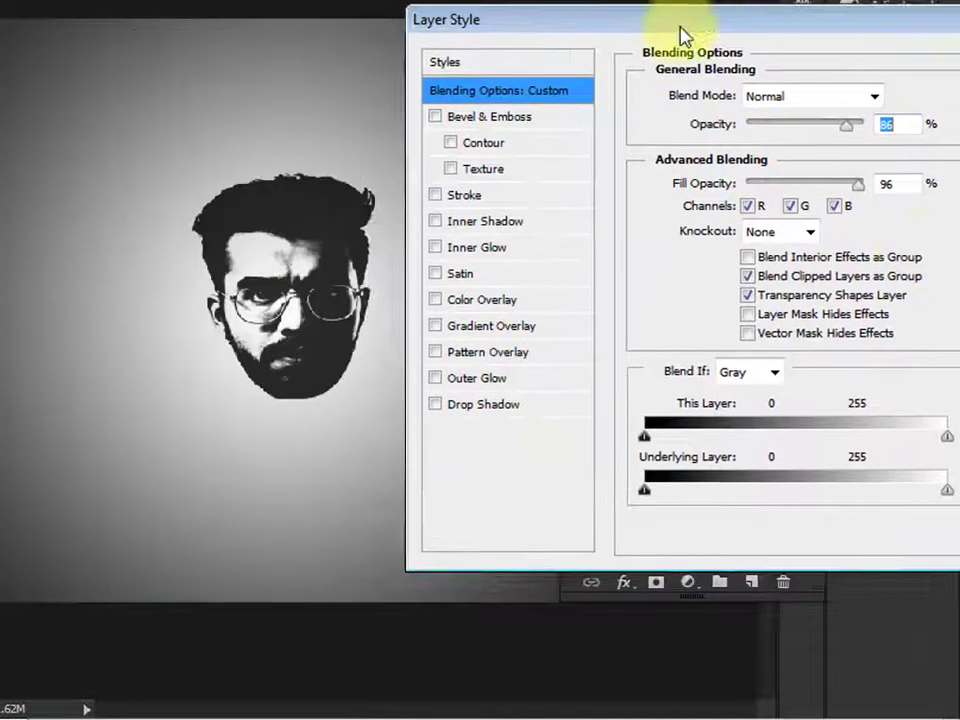
click(435, 117)
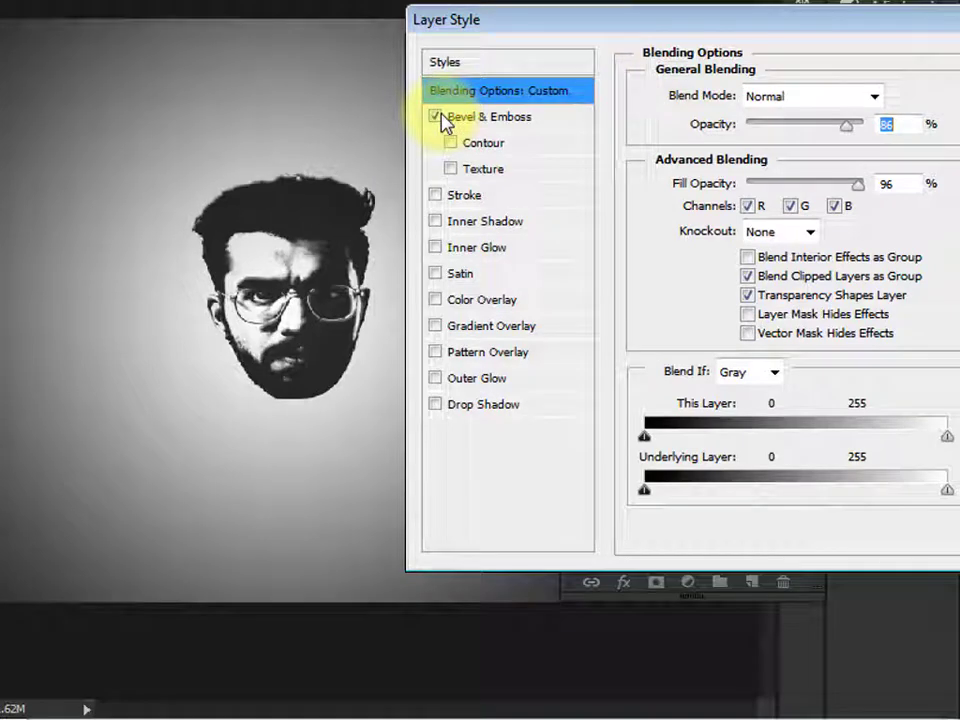
click(437, 117)
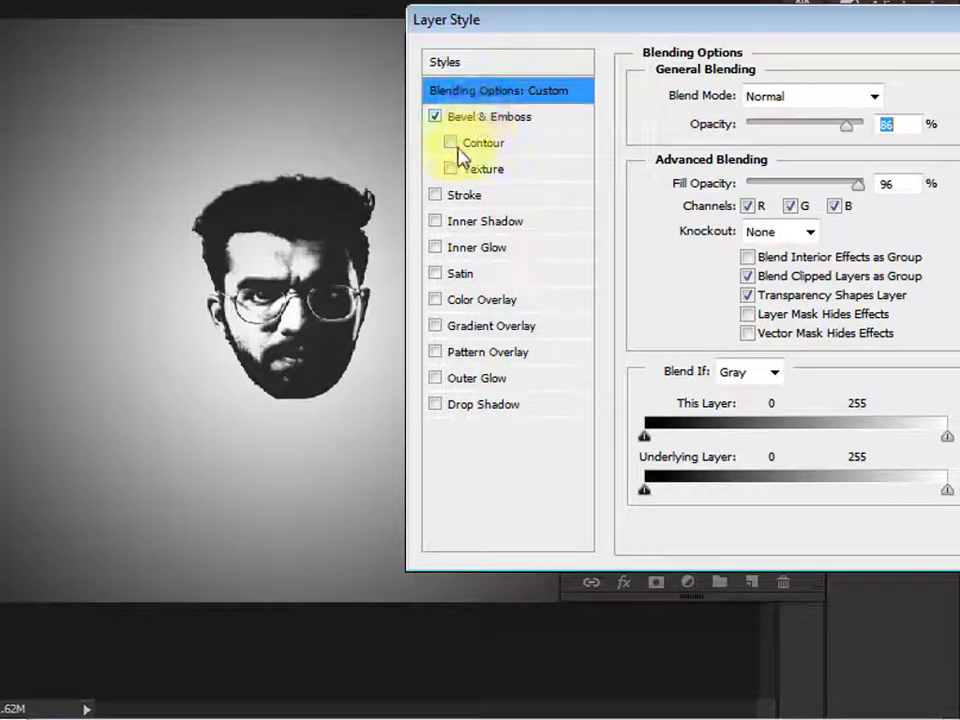
click(456, 148)
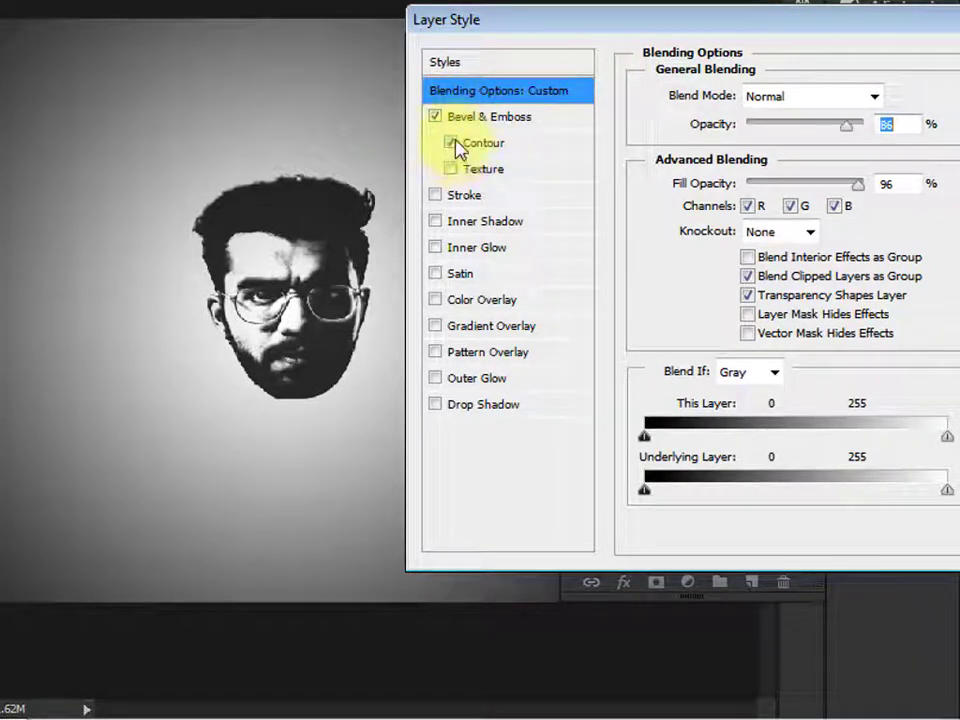
- Set the Smooth Inner Bevel to 103% depth, 250 px size and soften 0, then confirm
click(505, 118)
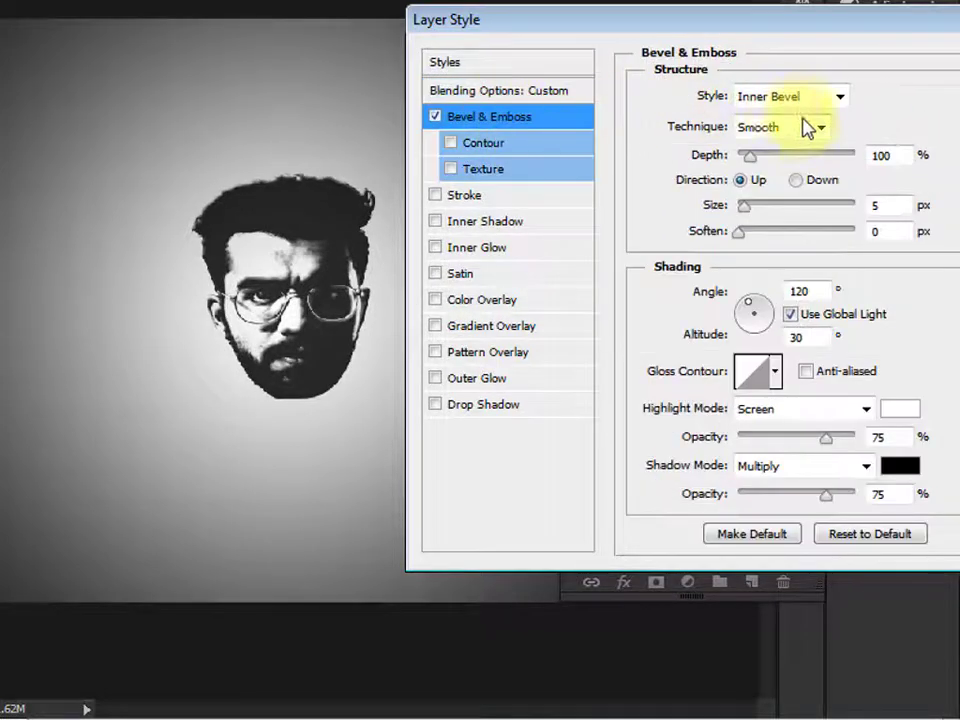
drag(783, 162, 866, 162)
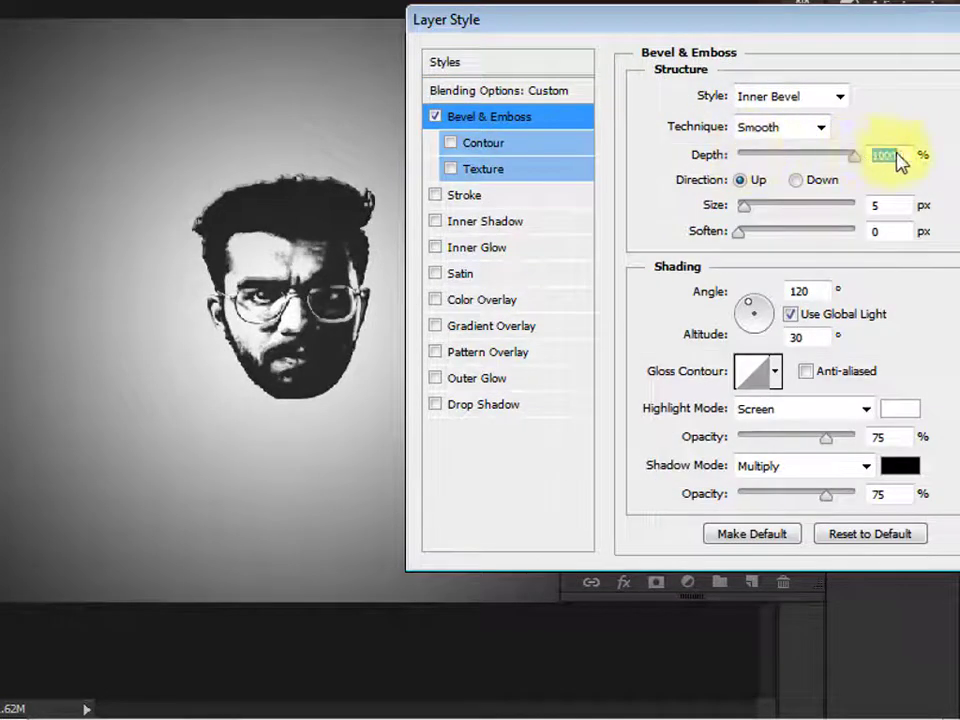
drag(799, 159, 701, 171)
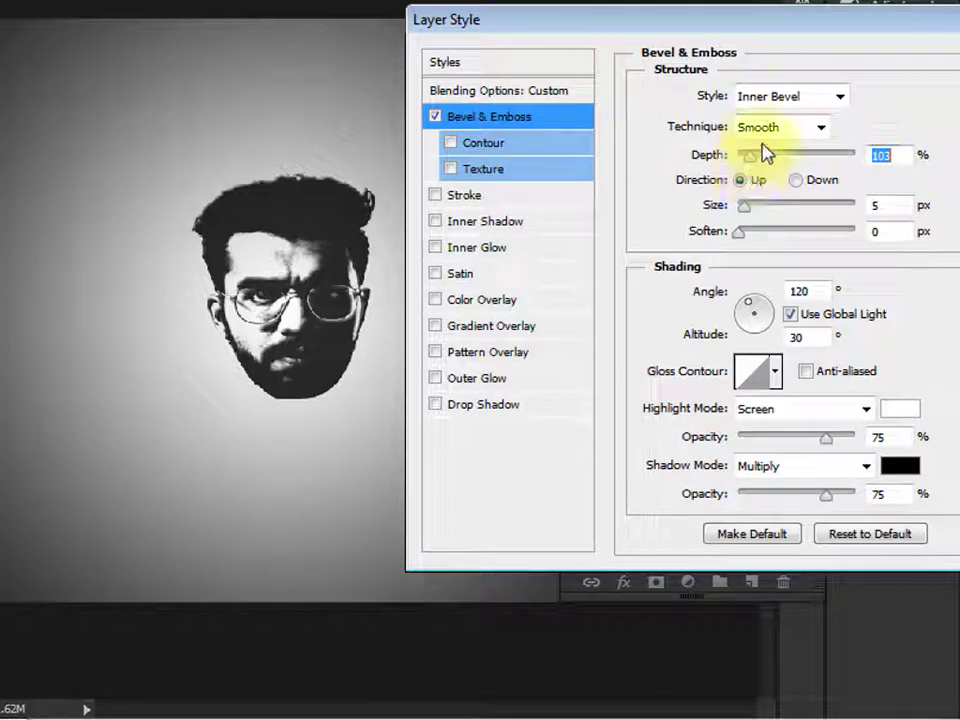
drag(752, 214, 876, 210)
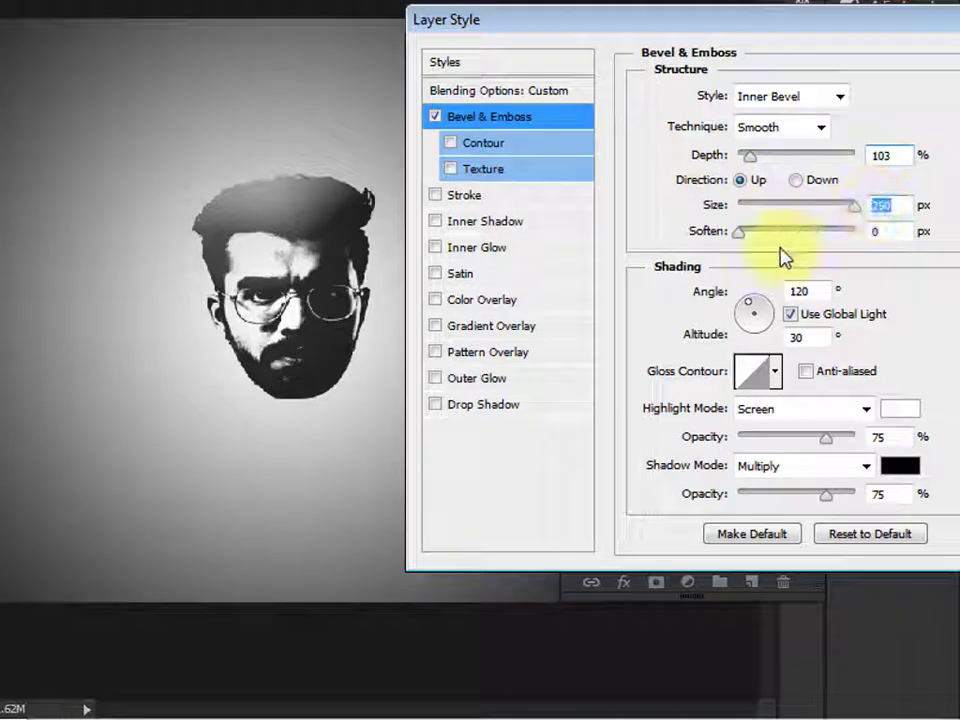
drag(812, 238, 865, 238)
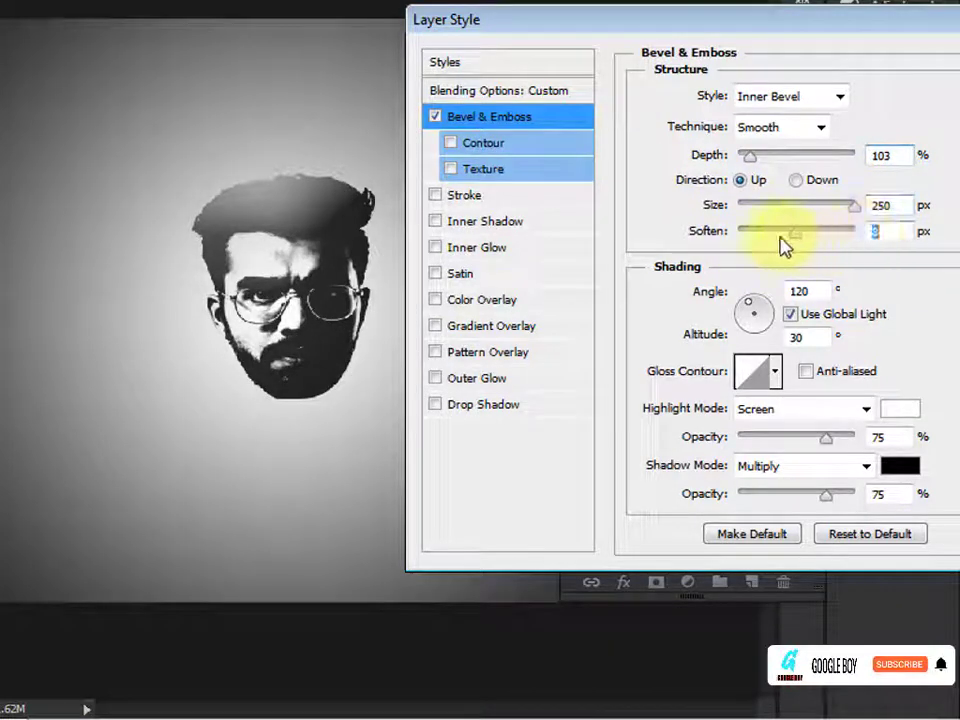
drag(803, 26, 555, 79)
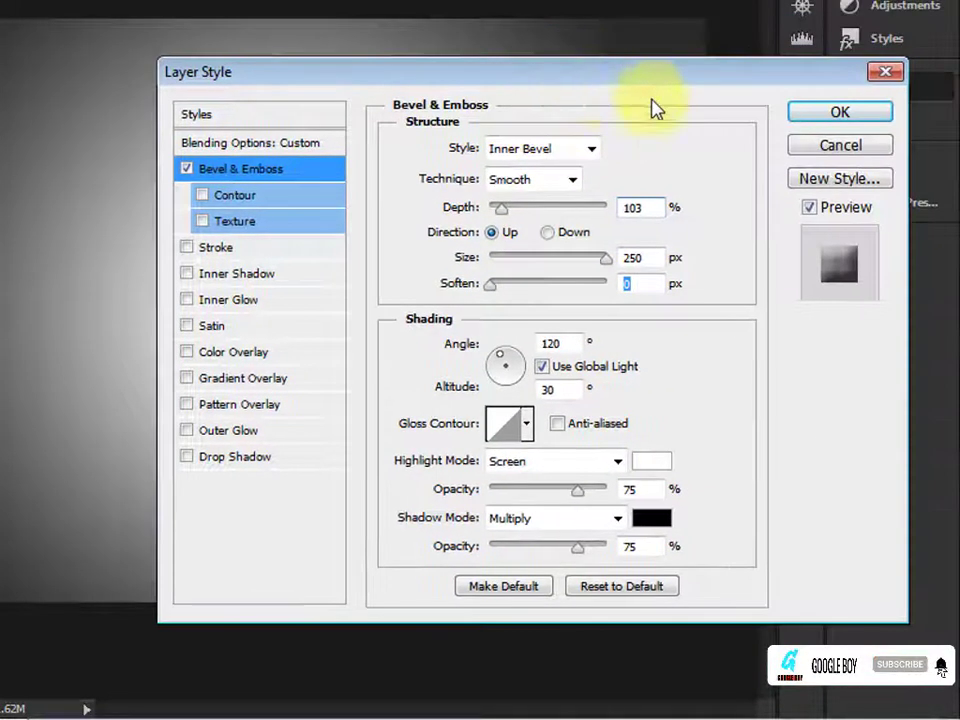
click(806, 120)
- Draw a text box below the face for the GOOGLE BOY caption in Impact
click(828, 212)
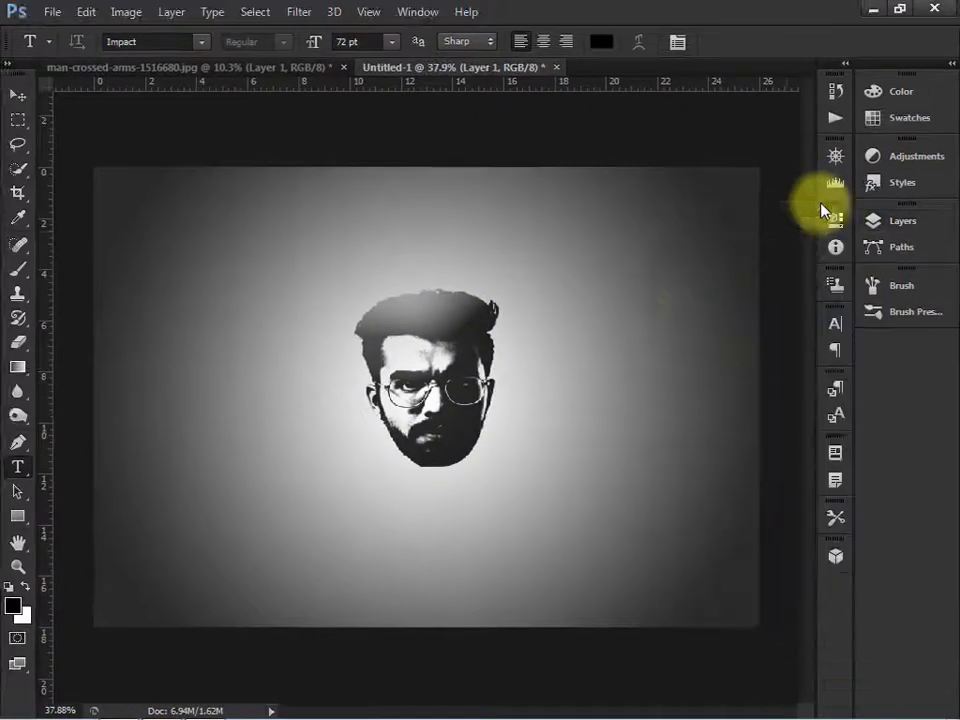
scroll(491, 327, down, 1)
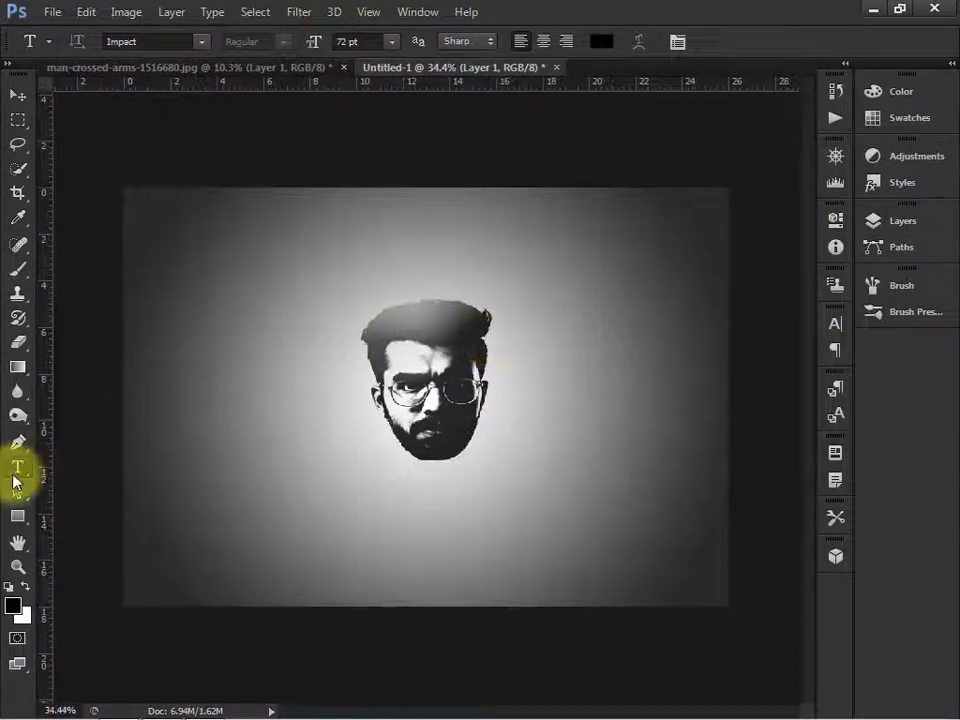
drag(325, 484, 544, 501)
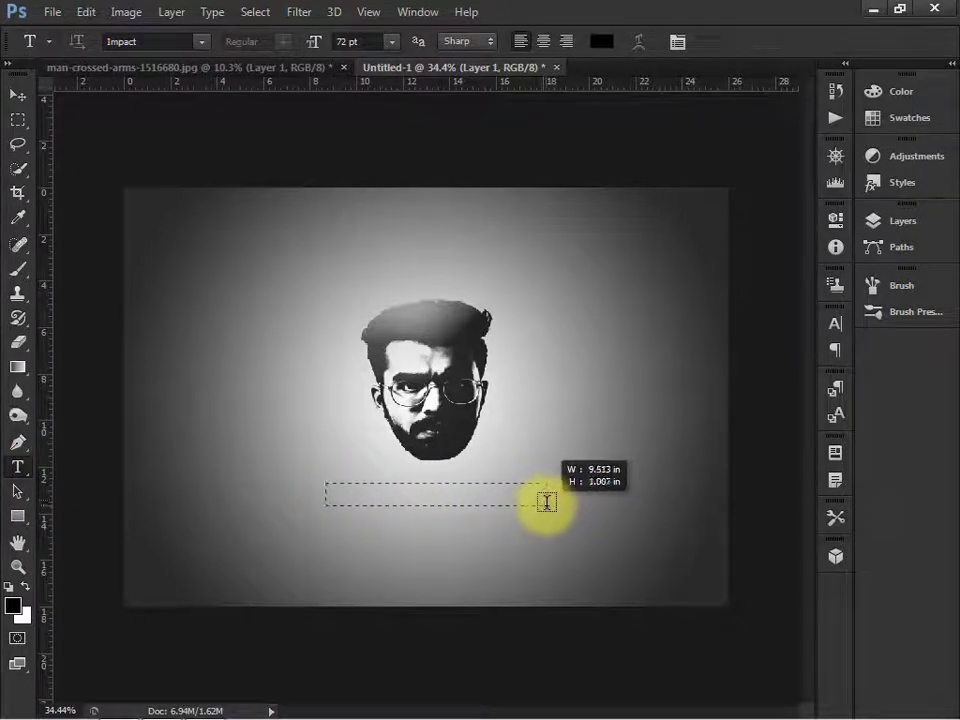
drag(548, 501, 551, 503)
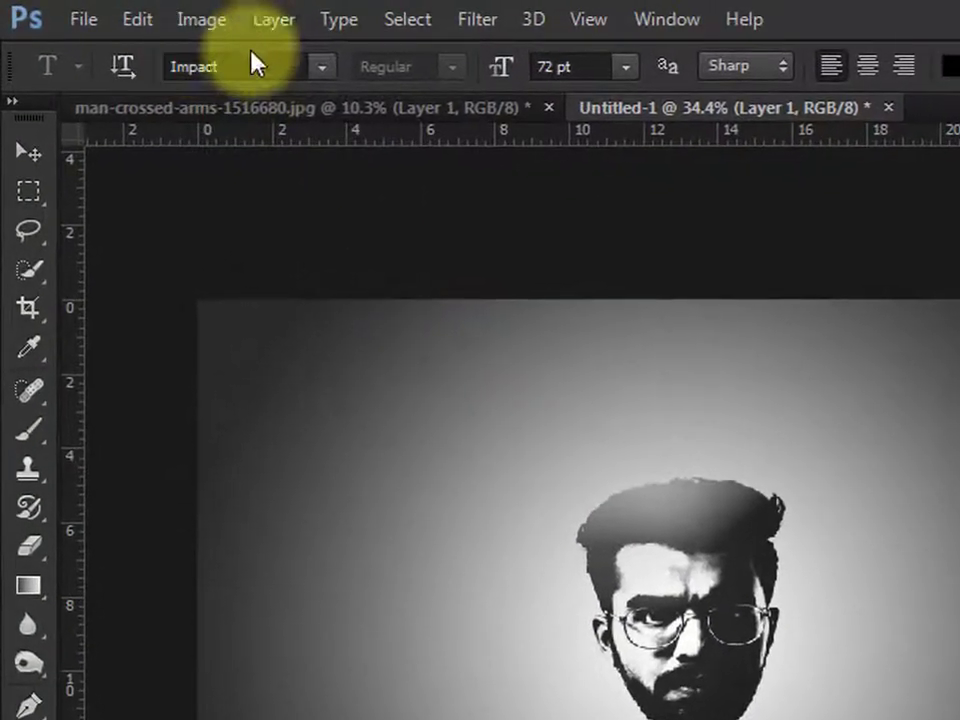
click(322, 66)
click(322, 66)
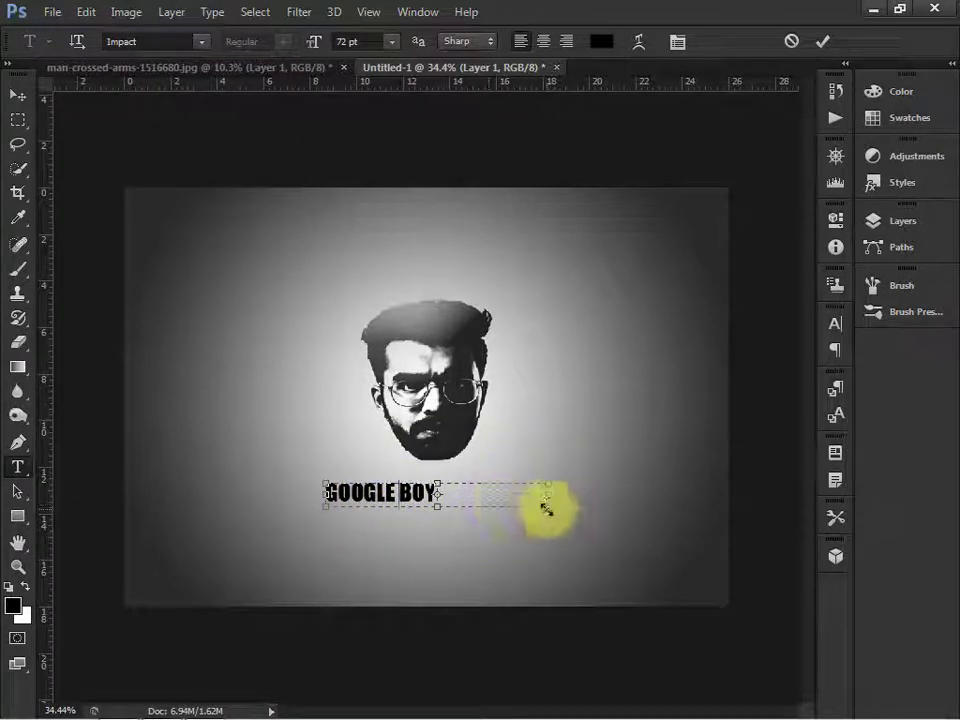
- Scale the GOOGLE BOY caption to 77.4 pt, centre it under the face, and commit
drag(535, 511, 486, 509)
mouse_move(326, 507)
mouse_down()
mouse_move(386, 506)
mouse_move(290, 515)
mouse_move(418, 525)
mouse_move(300, 519)
mouse_up()
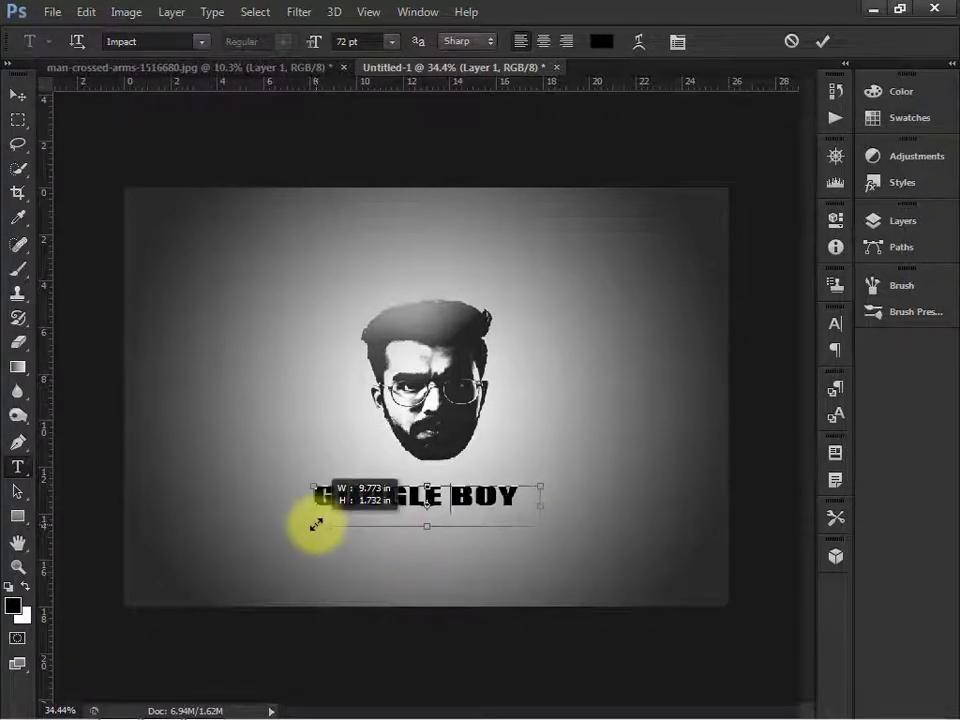
drag(386, 513, 418, 515)
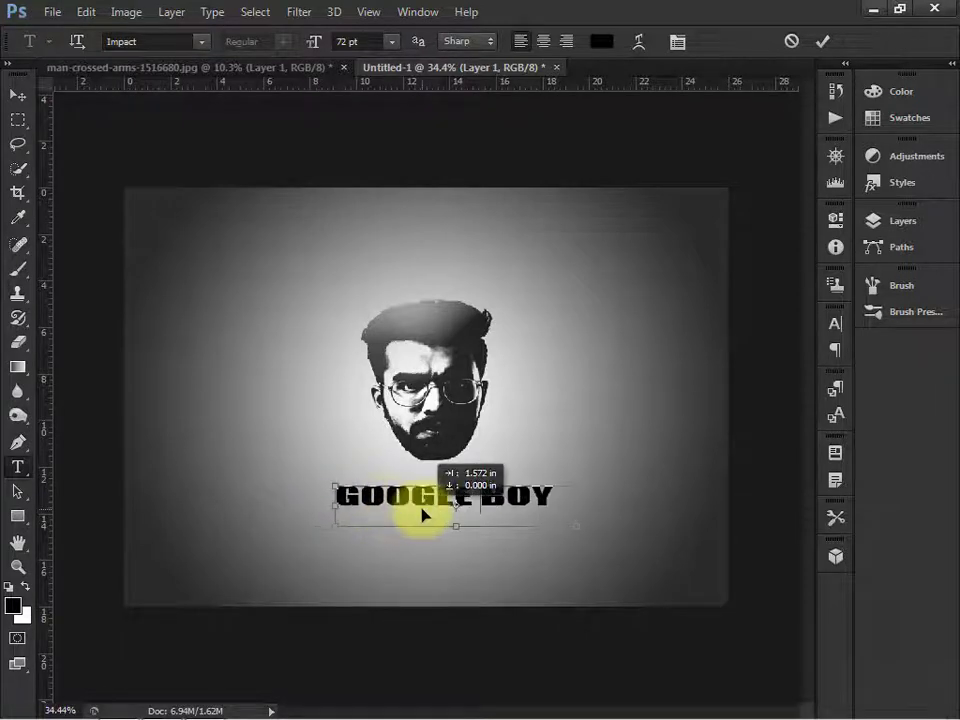
click(820, 46)
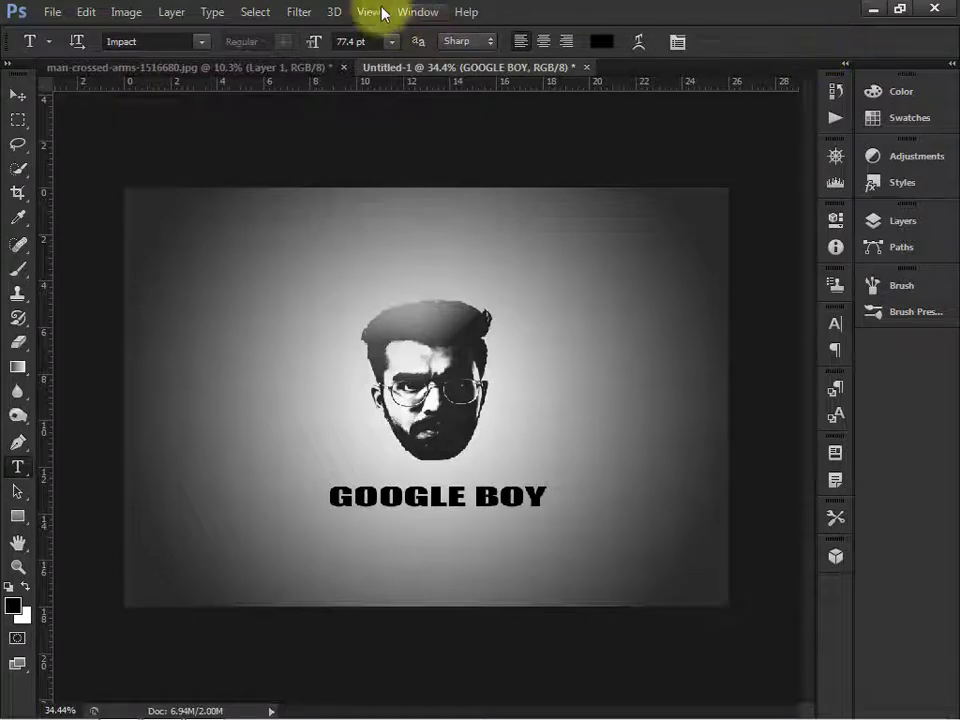
scroll(303, 214, down, 2)
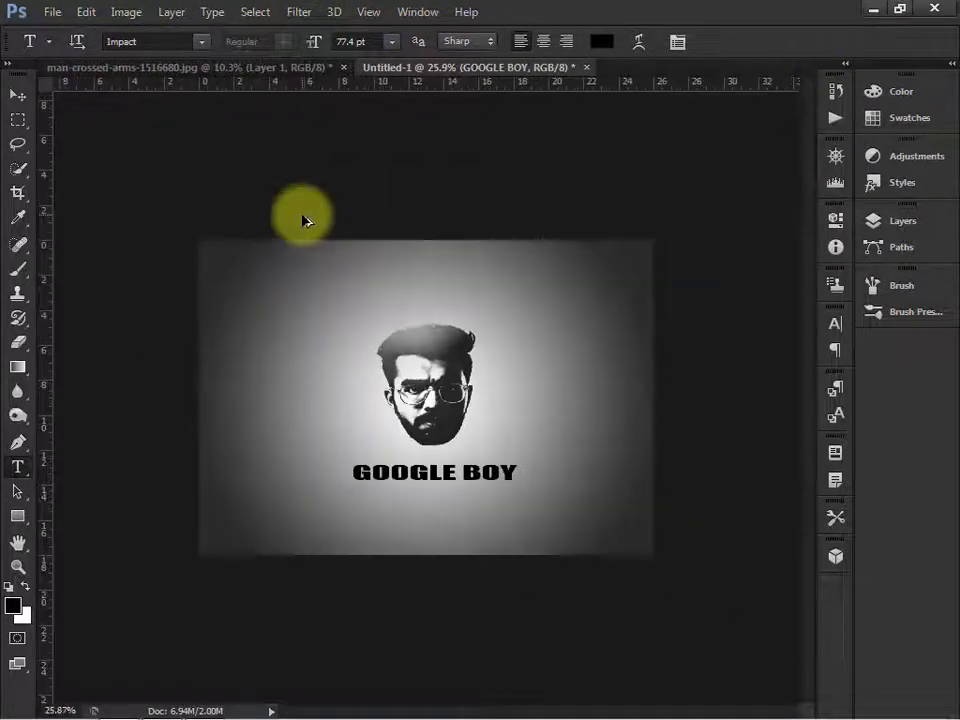
scroll(304, 218, up, 1)
scroll(303, 215, up, 1)
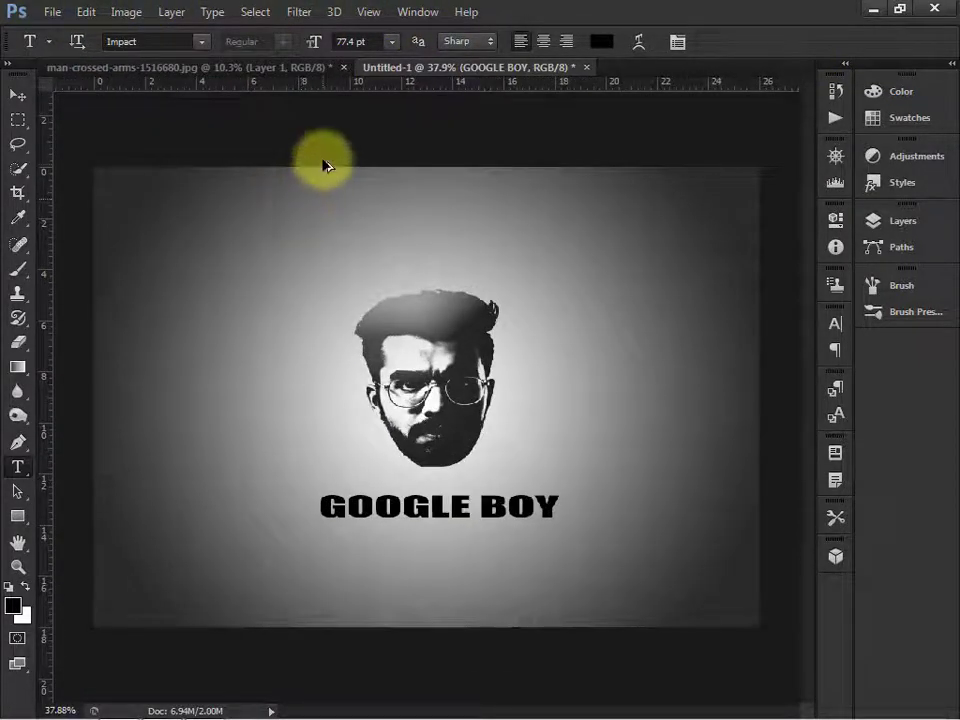
scroll(370, 185, up, 1)
mouse_move(480, 712)
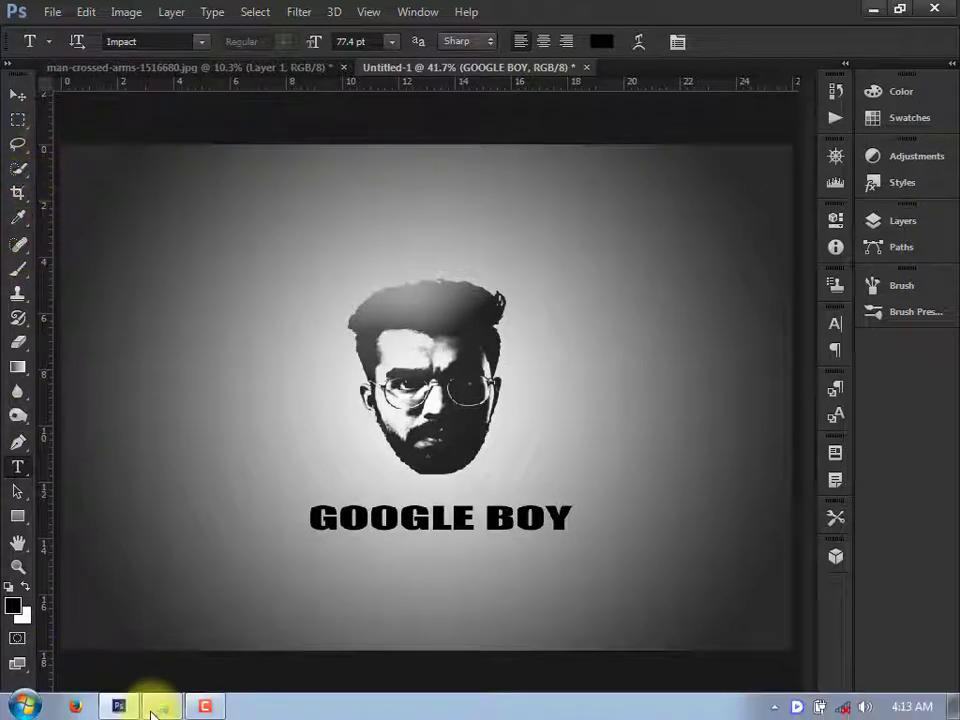
- Drag flash-2568381_1920 from File Explorer onto the canvas and size it over the face, above the caption
click(160, 705)
scroll(477, 316, down, 10)
scroll(476, 315, up, 5)
scroll(476, 315, down, 5)
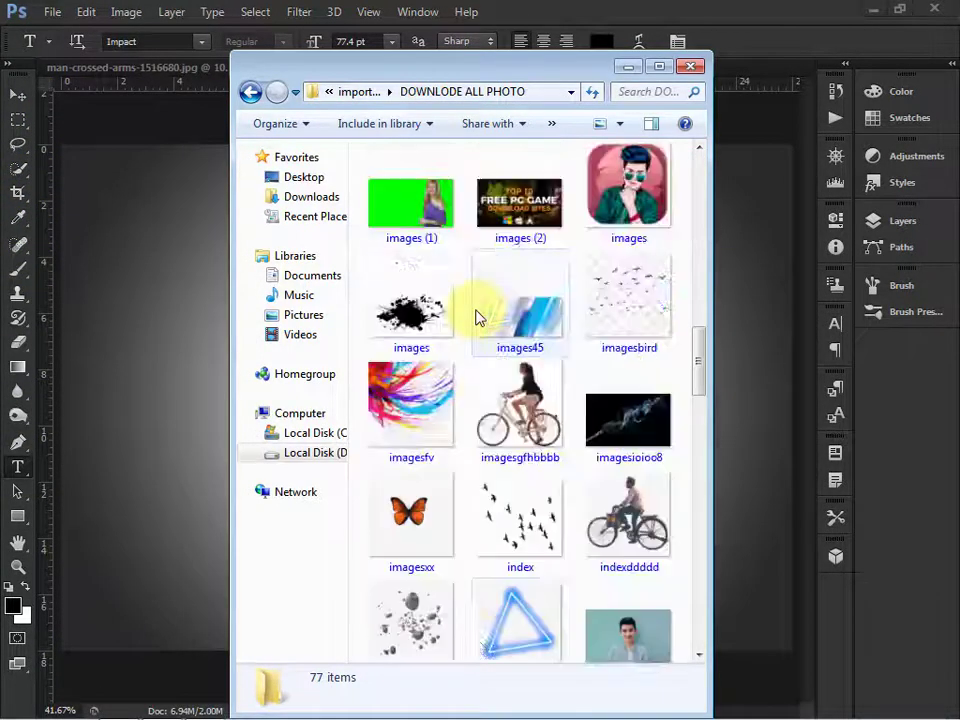
scroll(476, 315, up, 5)
drag(654, 429, 195, 332)
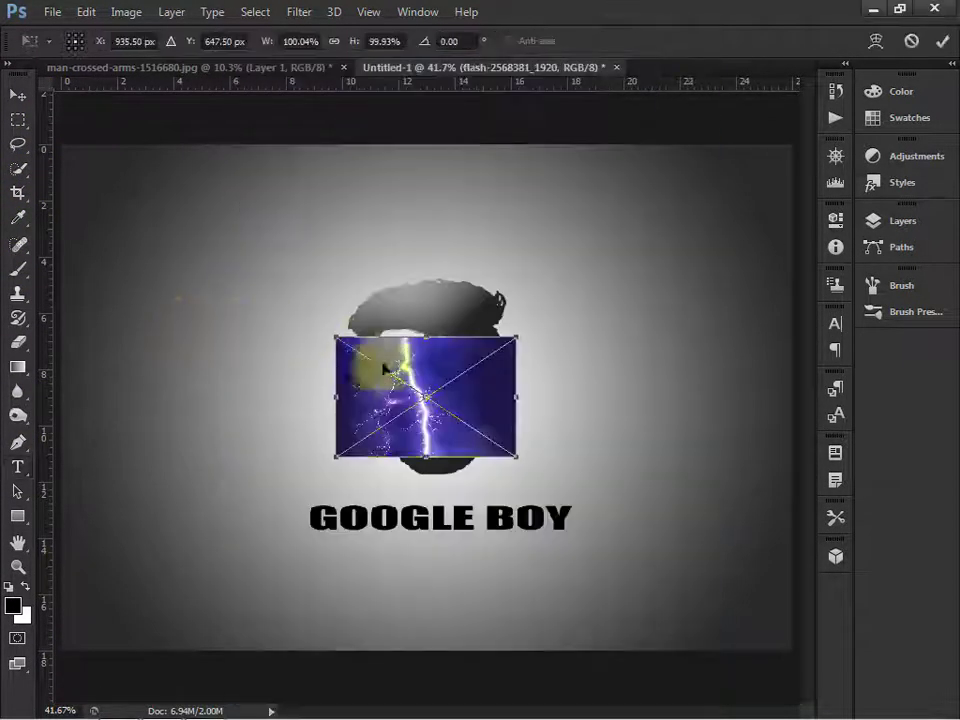
drag(515, 457, 583, 594)
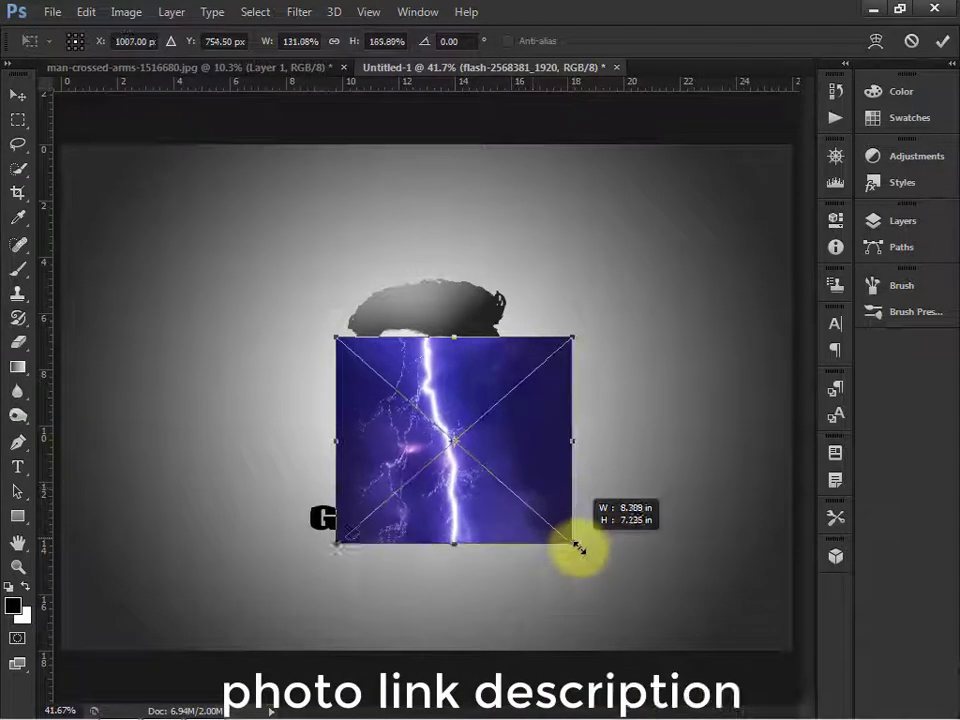
drag(580, 548, 518, 457)
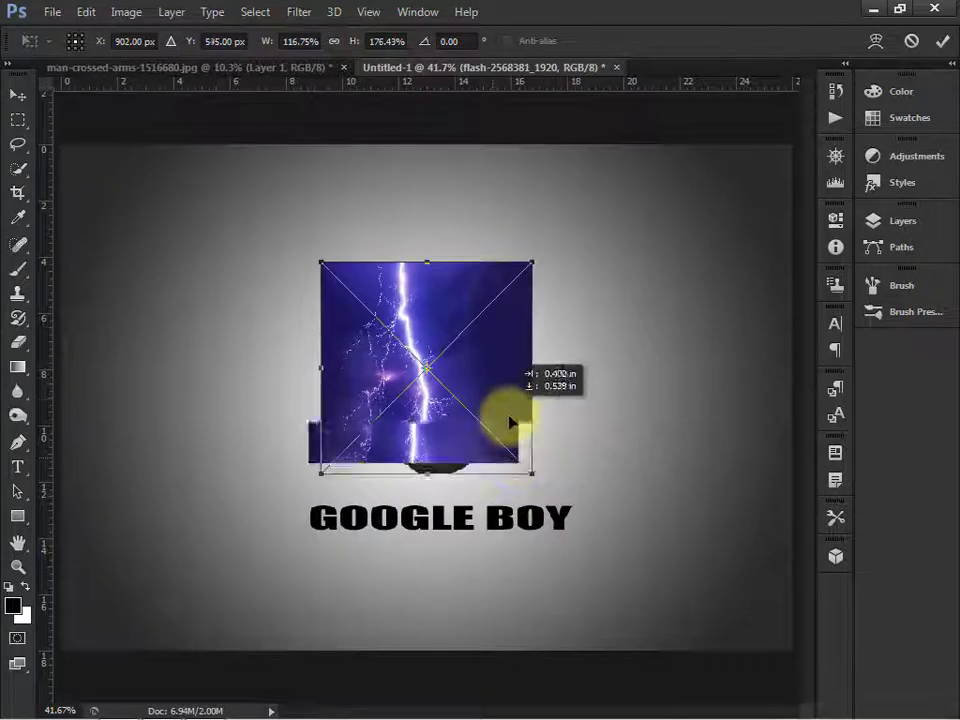
drag(510, 412, 524, 436)
- Commit the lightning placement and set the flash-2568381_1920 layer's blend mode to Screen
click(943, 41)
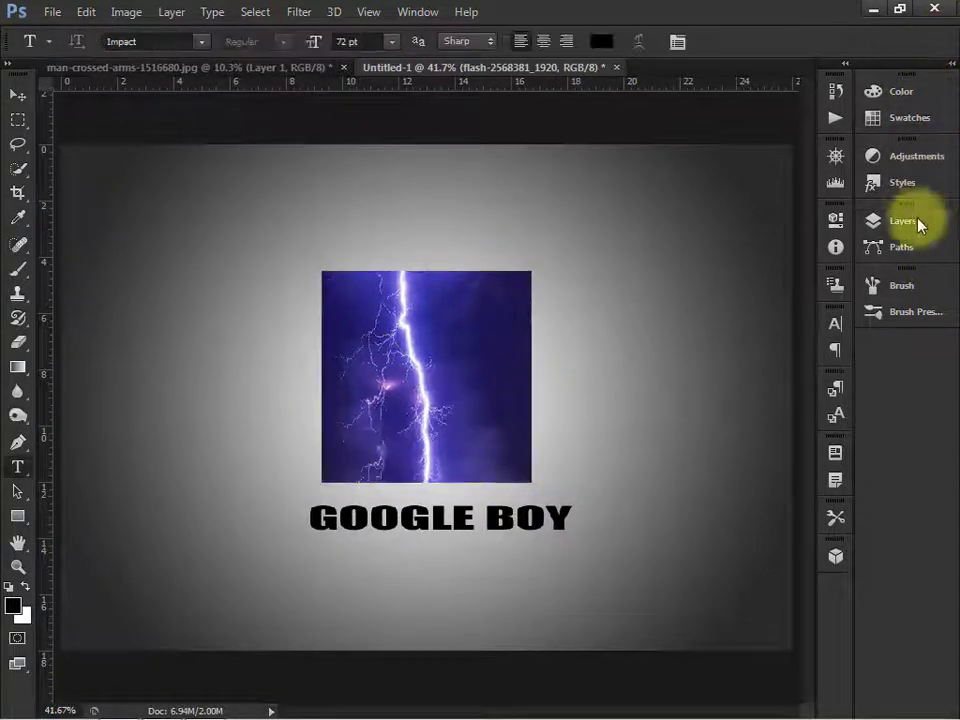
click(902, 221)
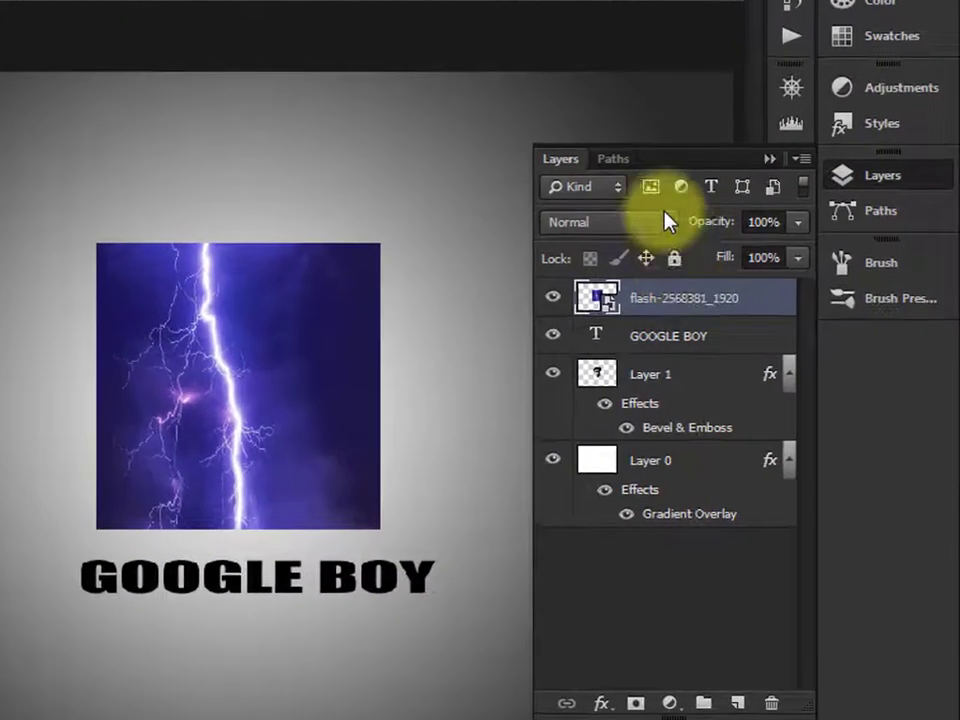
click(738, 255)
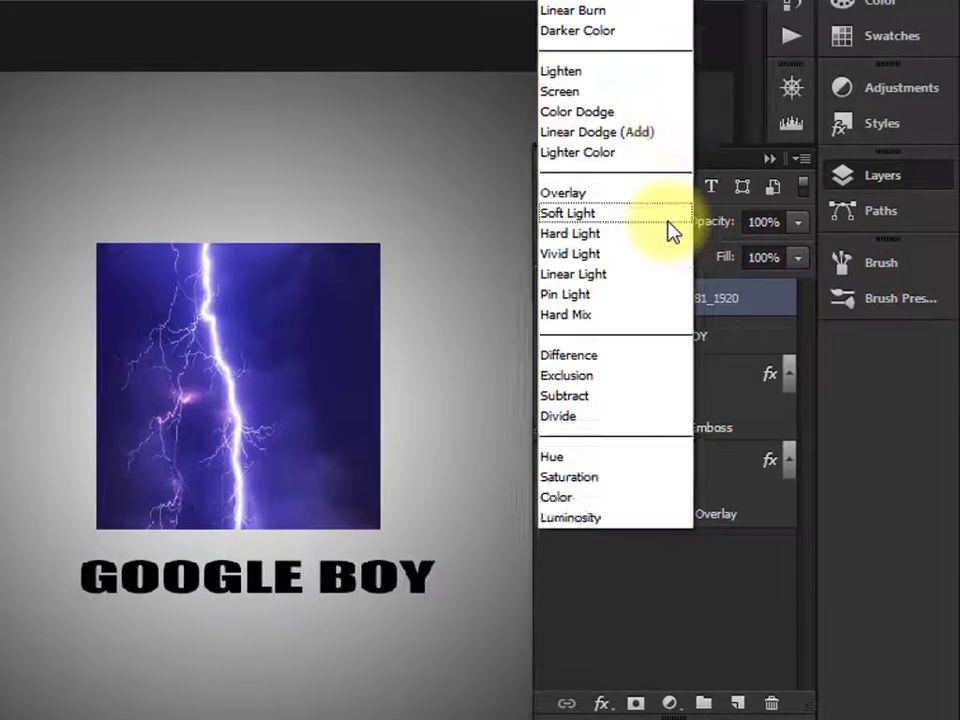
click(618, 93)
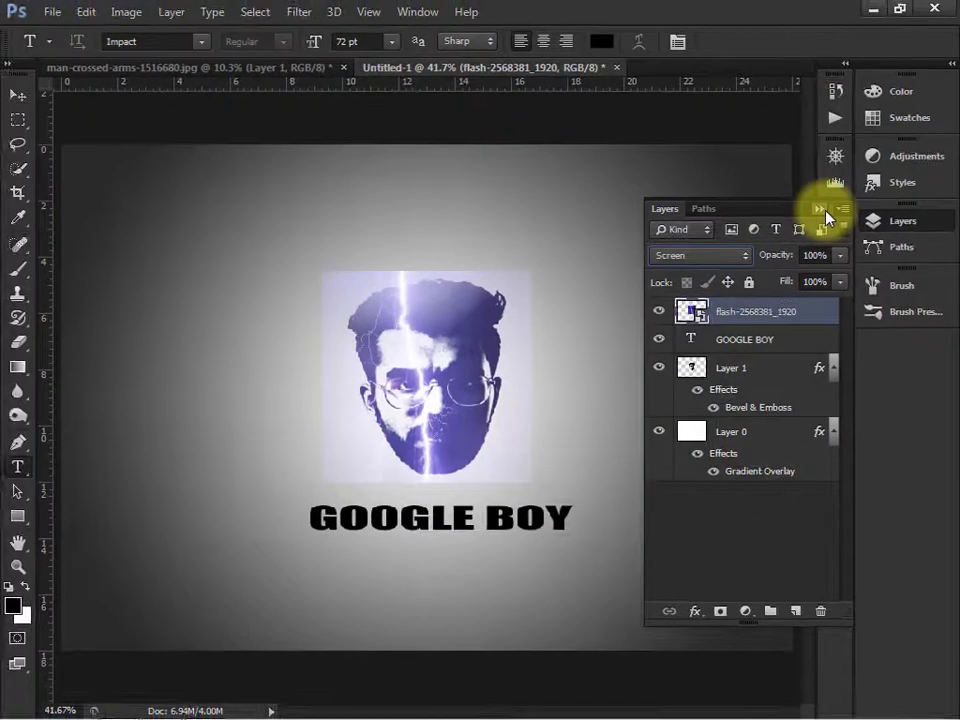
click(820, 208)
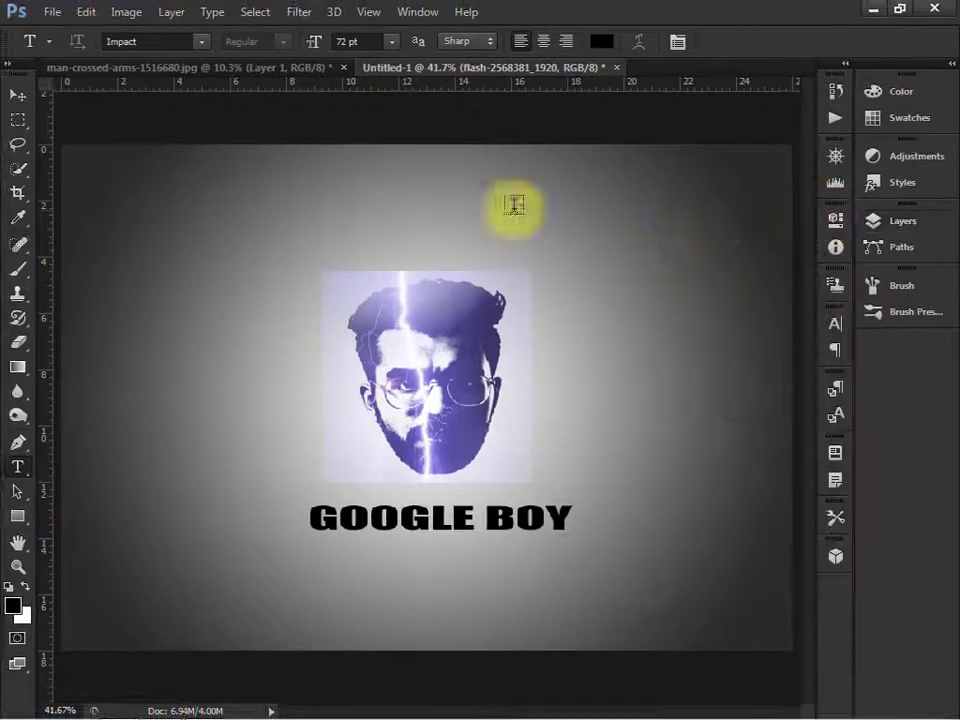
- Stretch the lightning layer to 211.06% × 188.60%, placing the strike right of the face
key(ctrl+t)
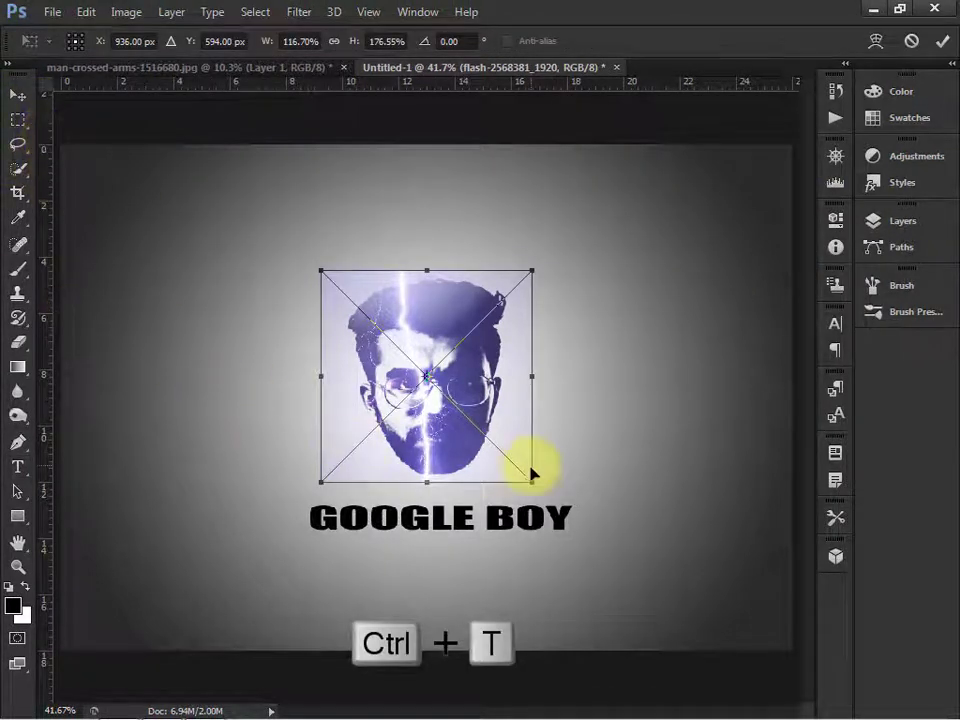
mouse_move(535, 482)
mouse_down()
mouse_move(498, 441)
mouse_move(574, 464)
mouse_up()
mouse_move(522, 422)
mouse_down()
mouse_move(548, 422)
mouse_move(540, 435)
mouse_move(535, 428)
mouse_move(551, 416)
mouse_up()
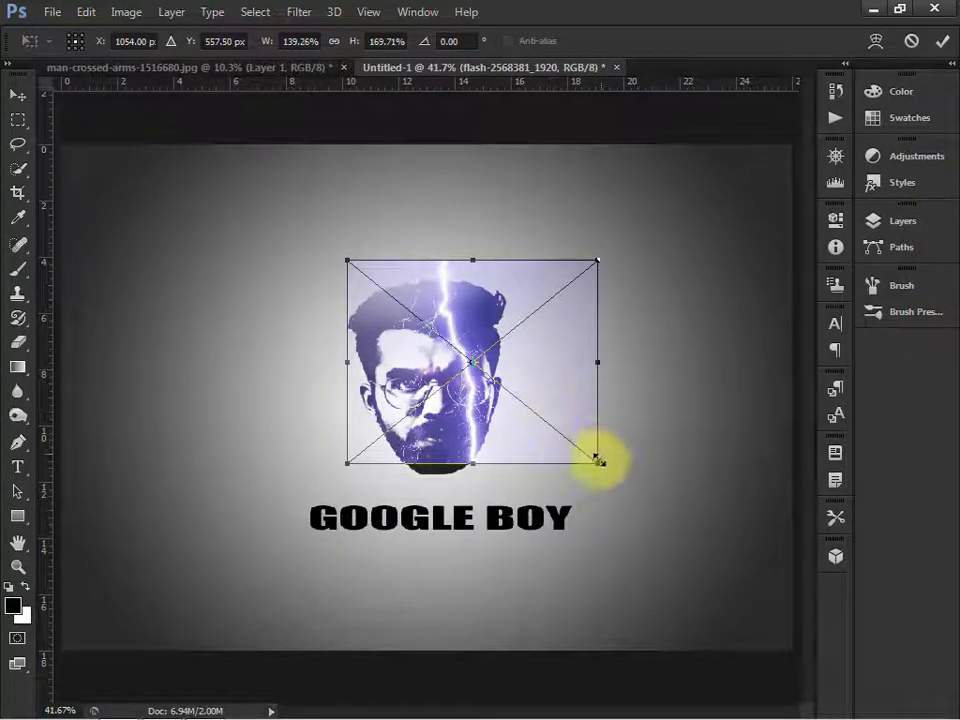
mouse_move(598, 460)
mouse_down()
mouse_move(634, 484)
mouse_move(729, 484)
mouse_move(720, 482)
mouse_up()
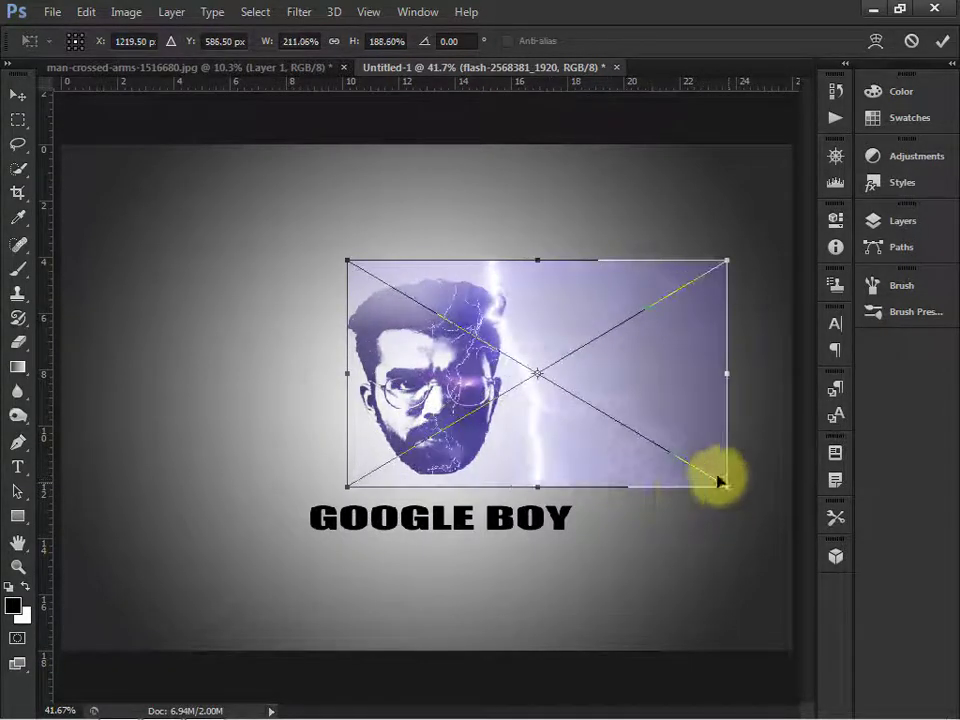
drag(632, 460, 632, 468)
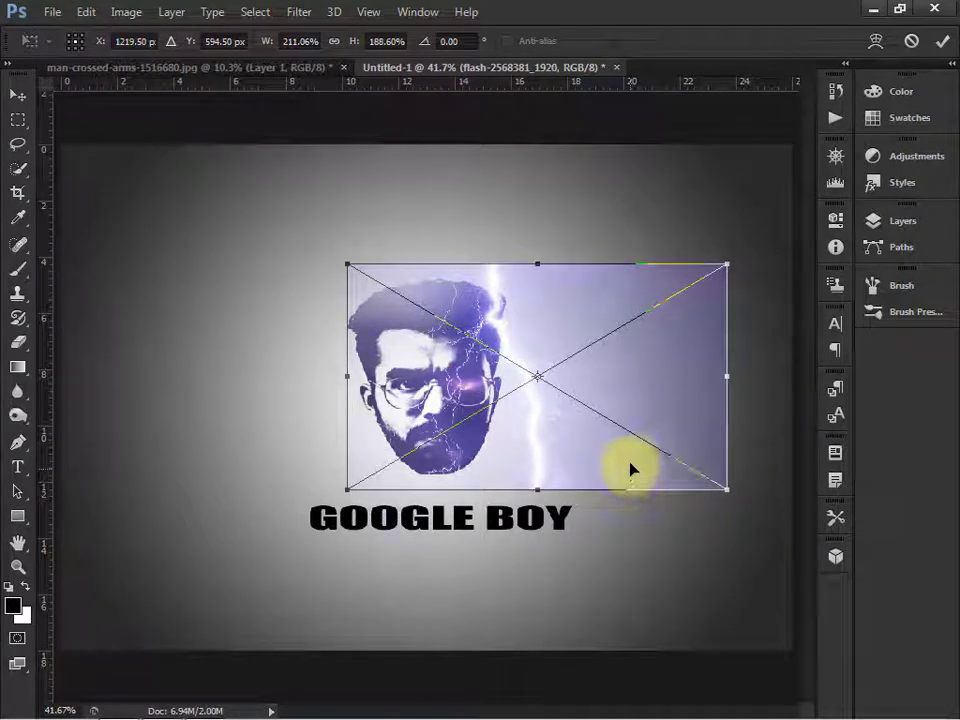
click(948, 41)
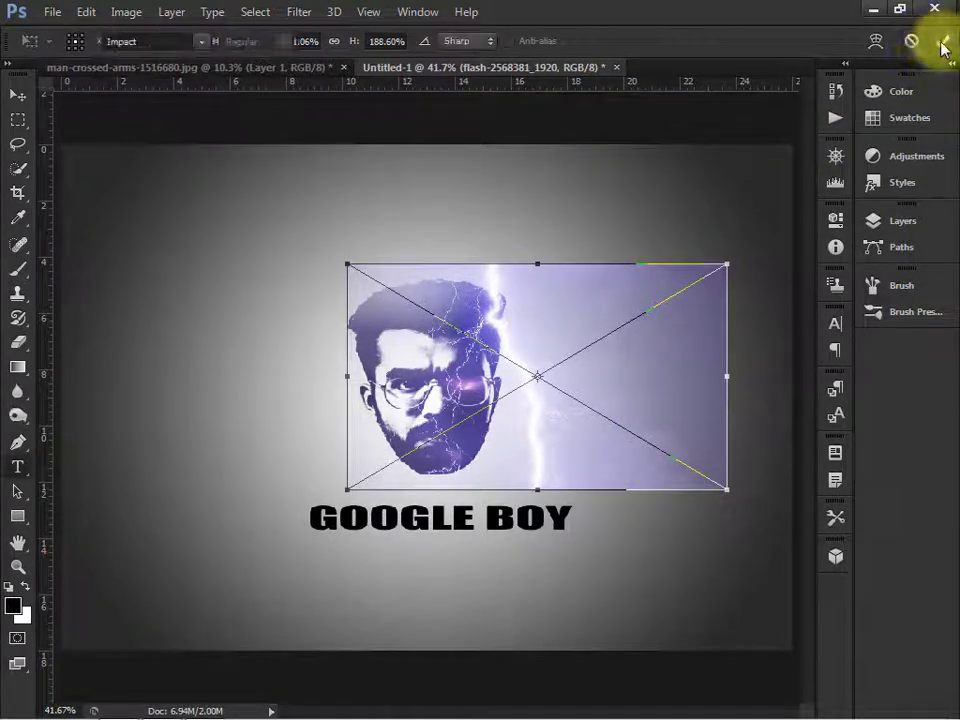
- Rasterize the lightning layer and set the Eraser to 93% opacity and 100% flow
click(18, 343)
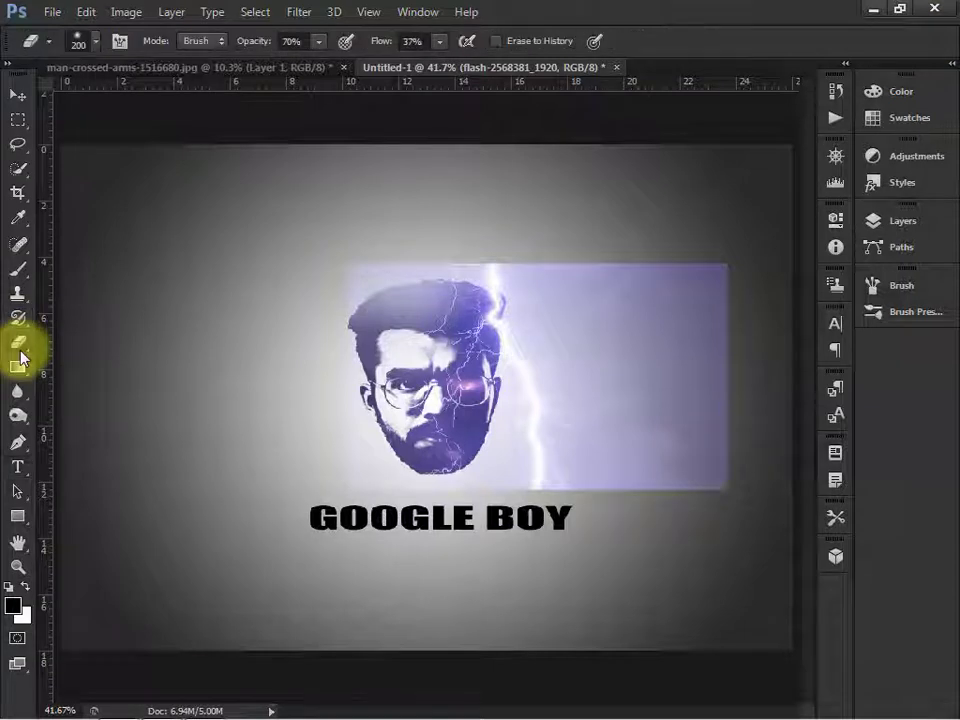
click(600, 368)
click(298, 262)
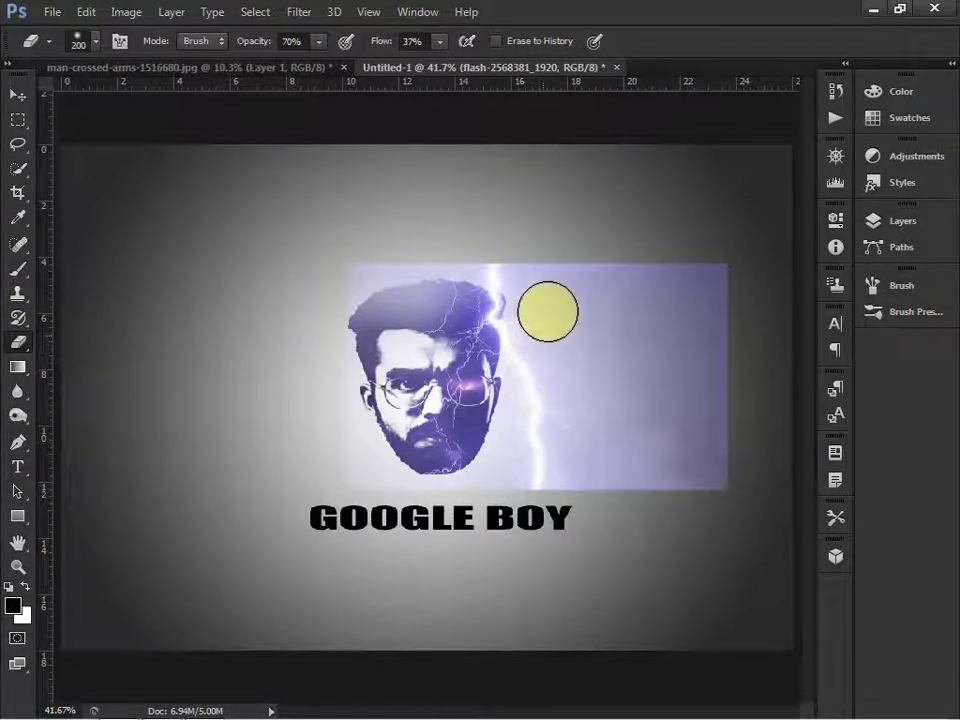
scroll(545, 284, up, 3)
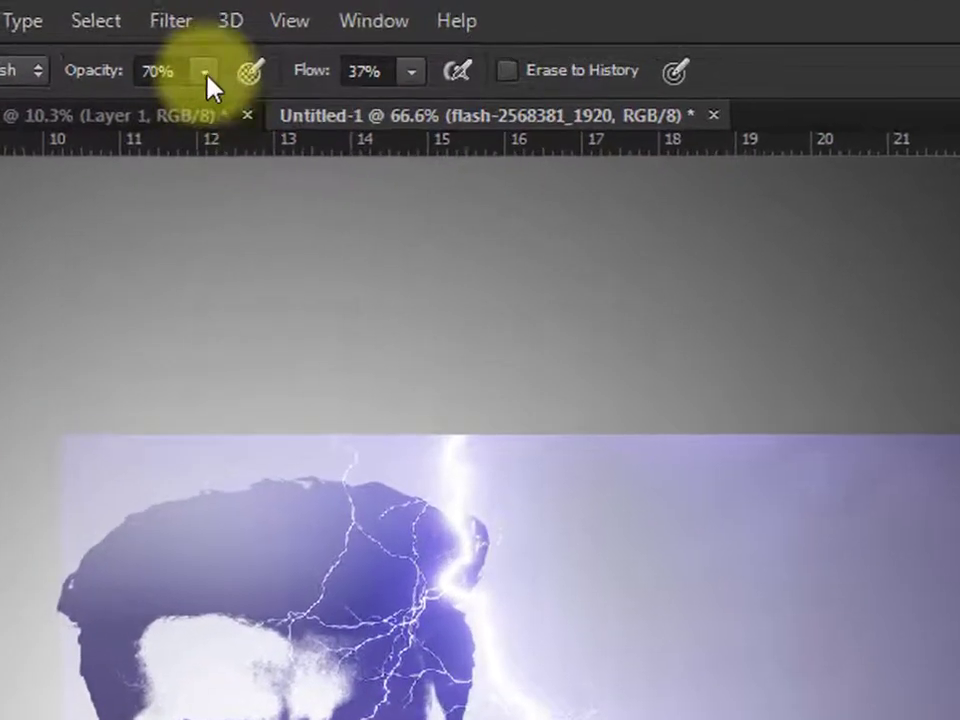
click(207, 75)
click(242, 118)
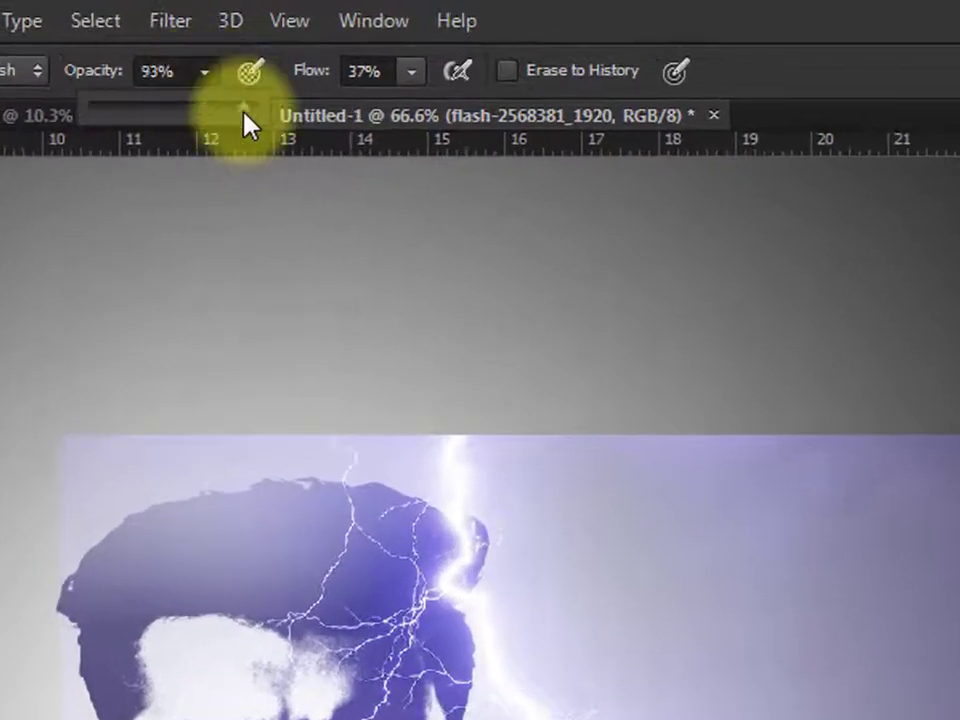
click(415, 75)
drag(429, 103, 527, 107)
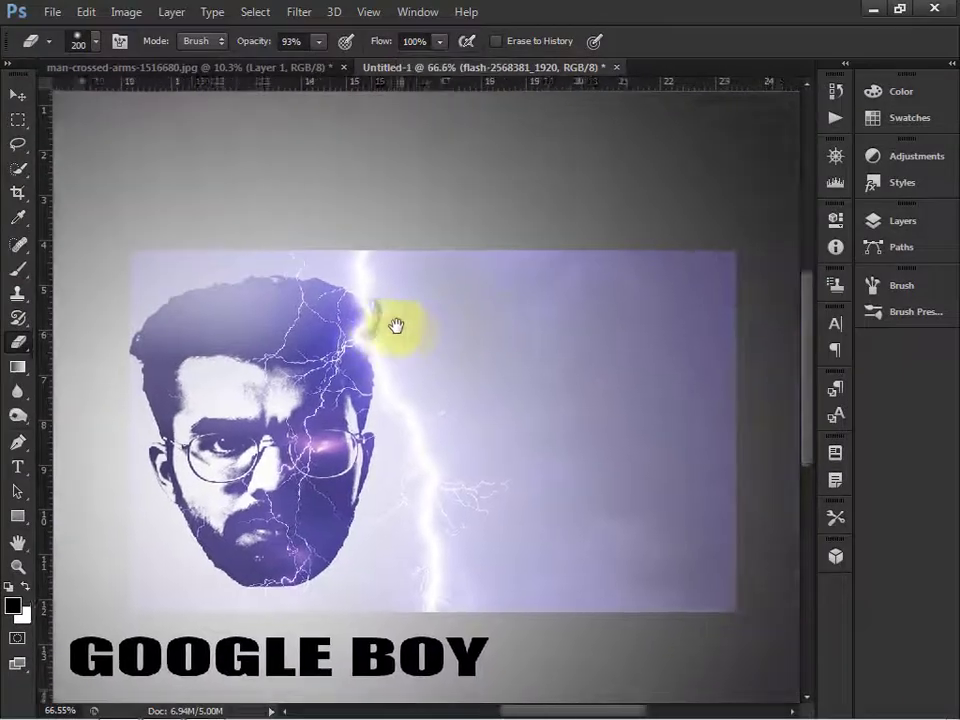
- Erase the lightning's lower-right edge, lower-middle glow and the halo along the head's left side
drag(396, 325, 366, 317)
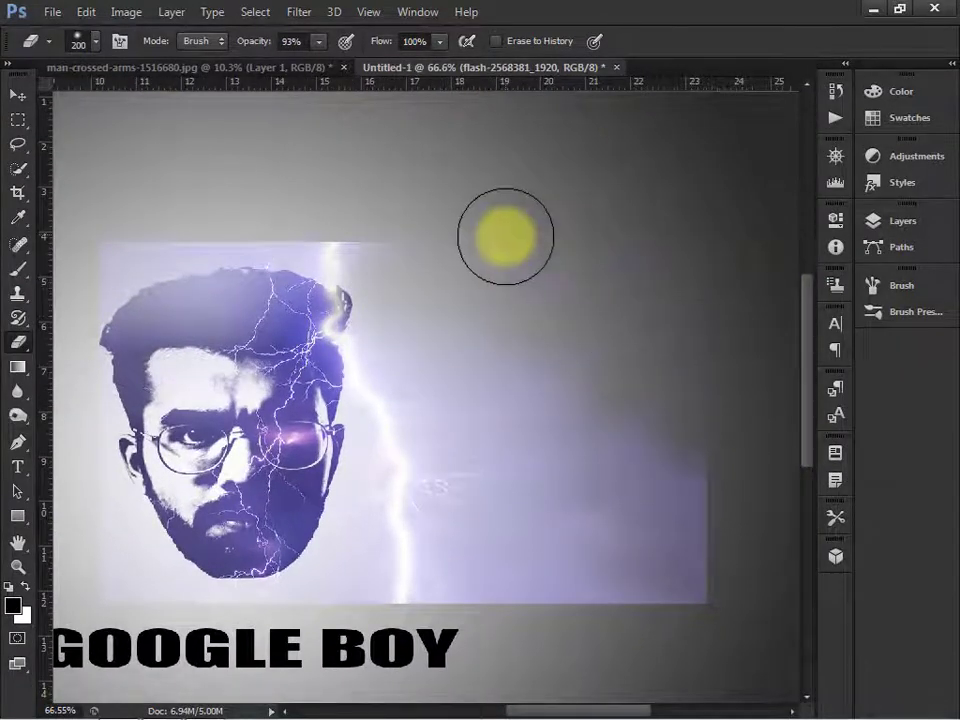
drag(696, 568, 705, 490)
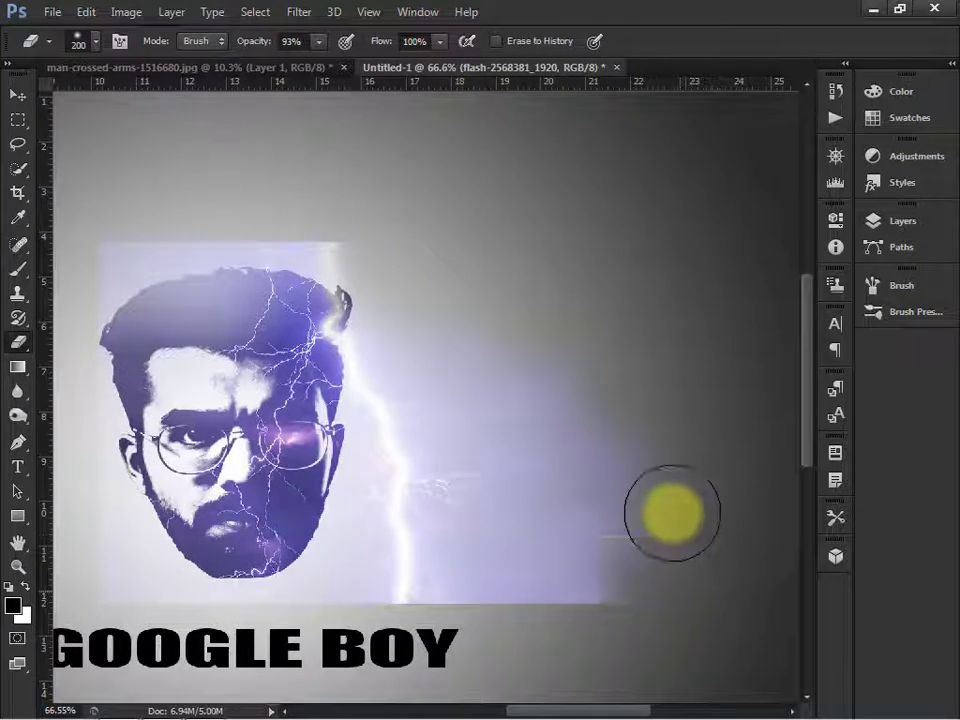
mouse_move(671, 583)
mouse_down()
mouse_move(485, 563)
mouse_move(418, 300)
mouse_move(358, 214)
mouse_move(214, 208)
mouse_move(266, 203)
mouse_move(142, 222)
mouse_up()
scroll(260, 205, left, 5)
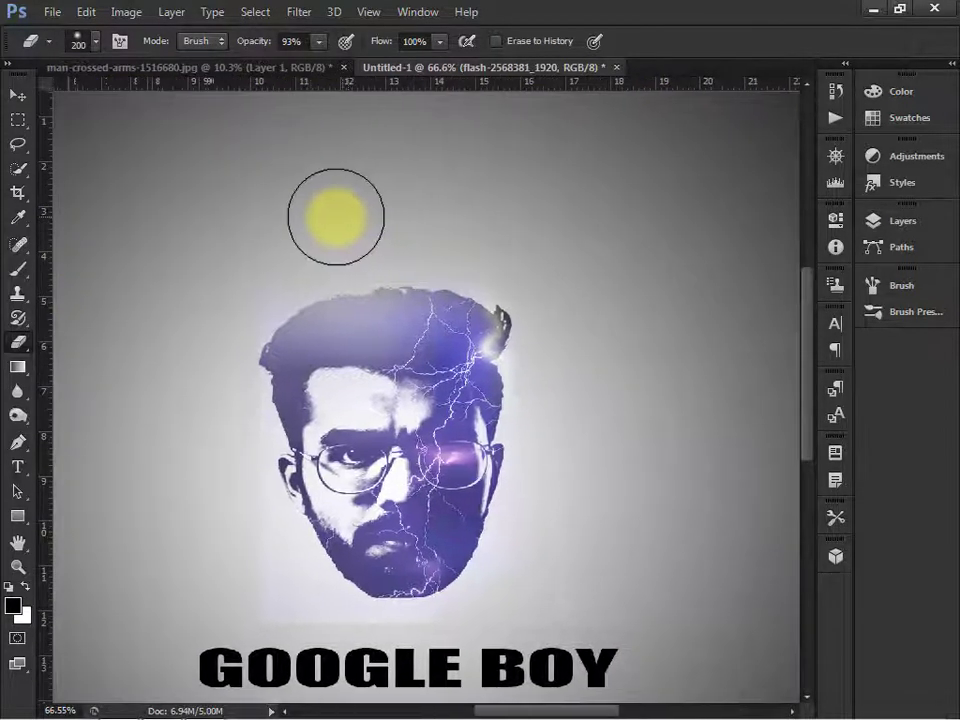
mouse_move(210, 272)
mouse_down()
mouse_move(227, 313)
mouse_move(216, 441)
mouse_move(222, 527)
mouse_move(285, 626)
mouse_move(390, 640)
mouse_move(491, 620)
mouse_up()
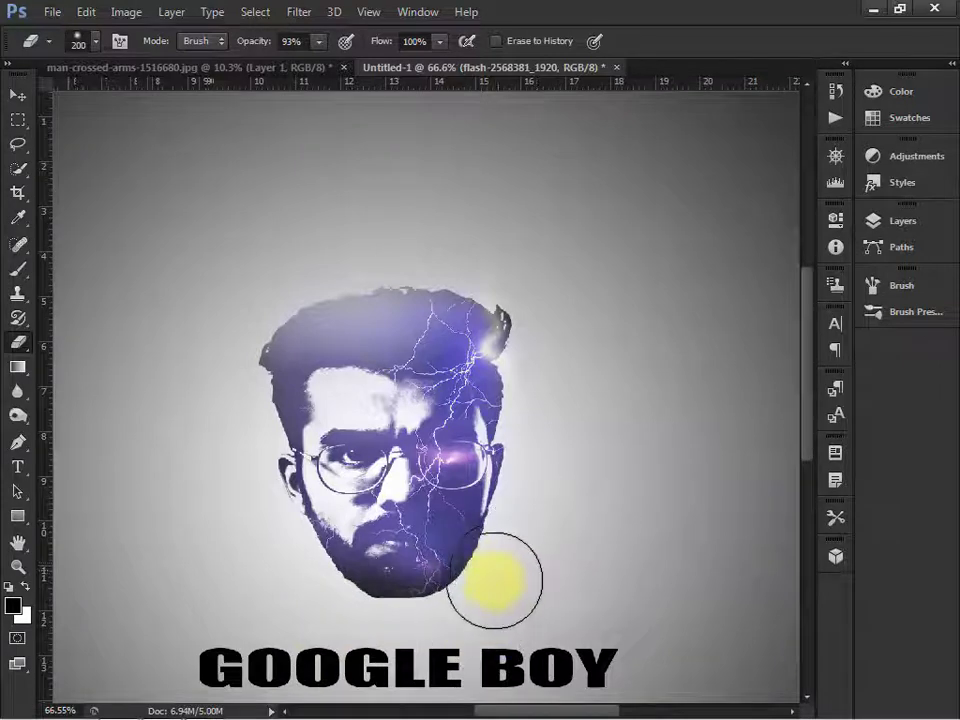
scroll(603, 455, down, 2)
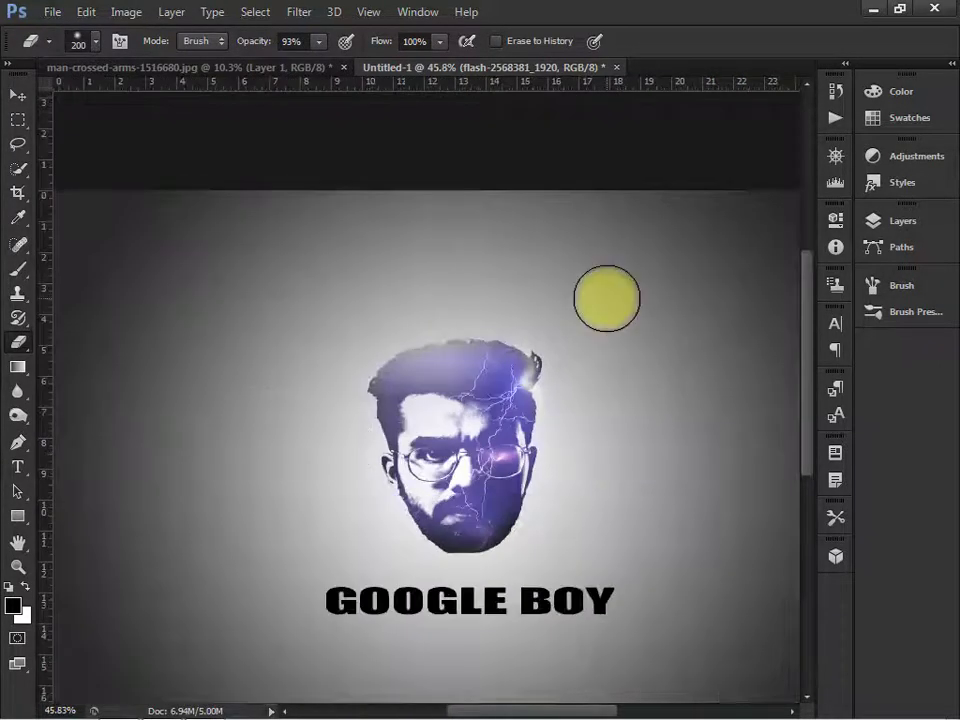
scroll(604, 298, up, 2)
scroll(612, 415, up, 1)
drag(613, 418, 607, 335)
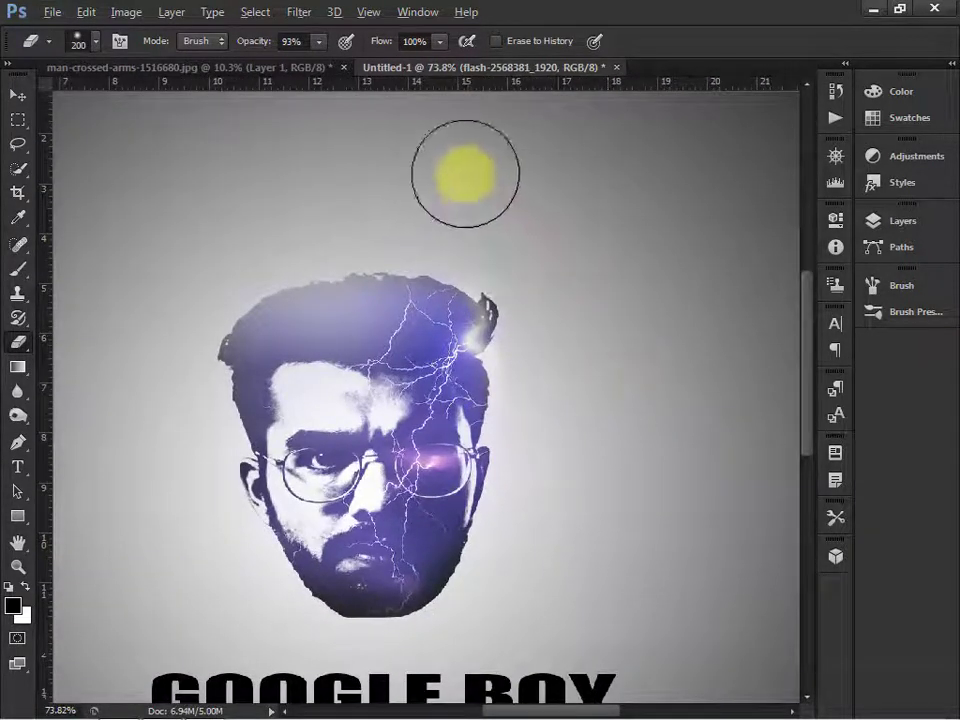
scroll(455, 150, up, 1)
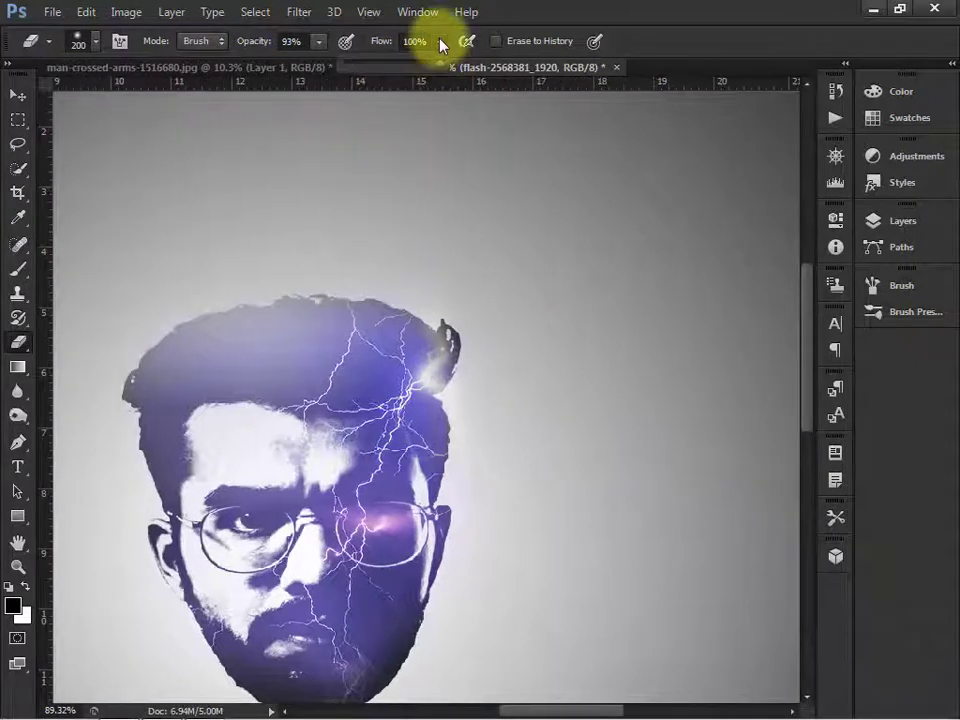
- Lower the eraser to 30% flow and 36% opacity, then erase the whitish haze over the hair
drag(418, 63, 377, 70)
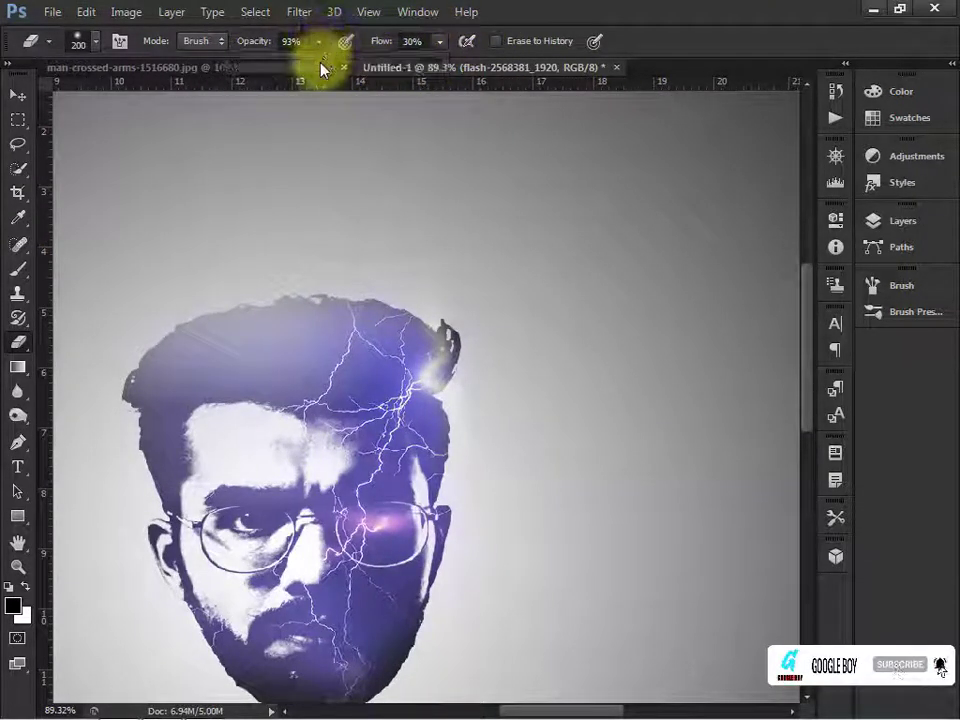
drag(321, 63, 275, 88)
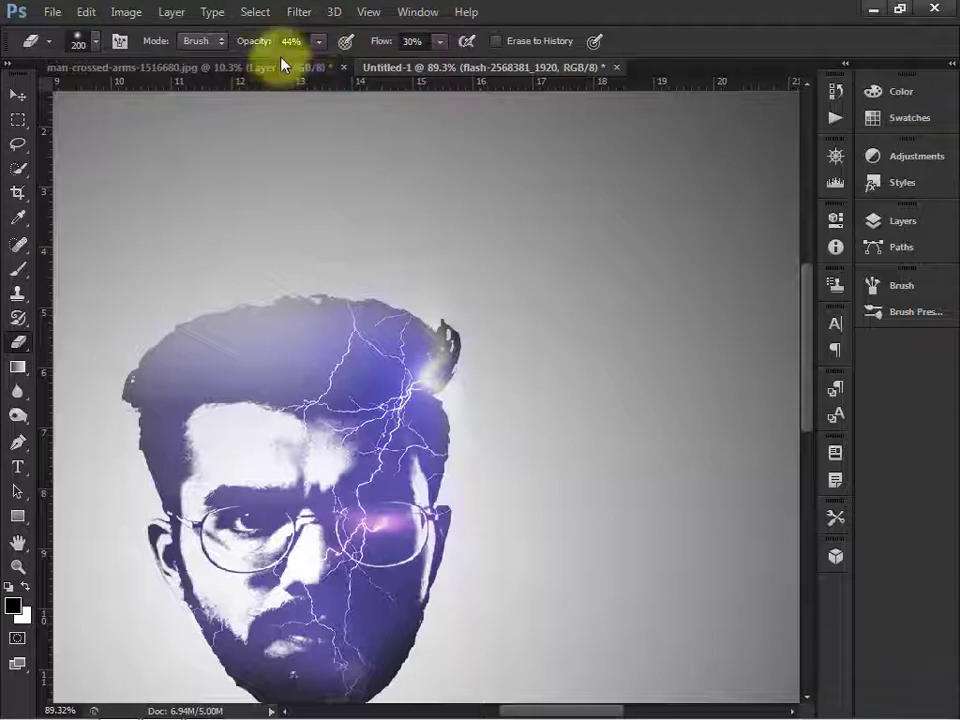
drag(311, 64, 303, 66)
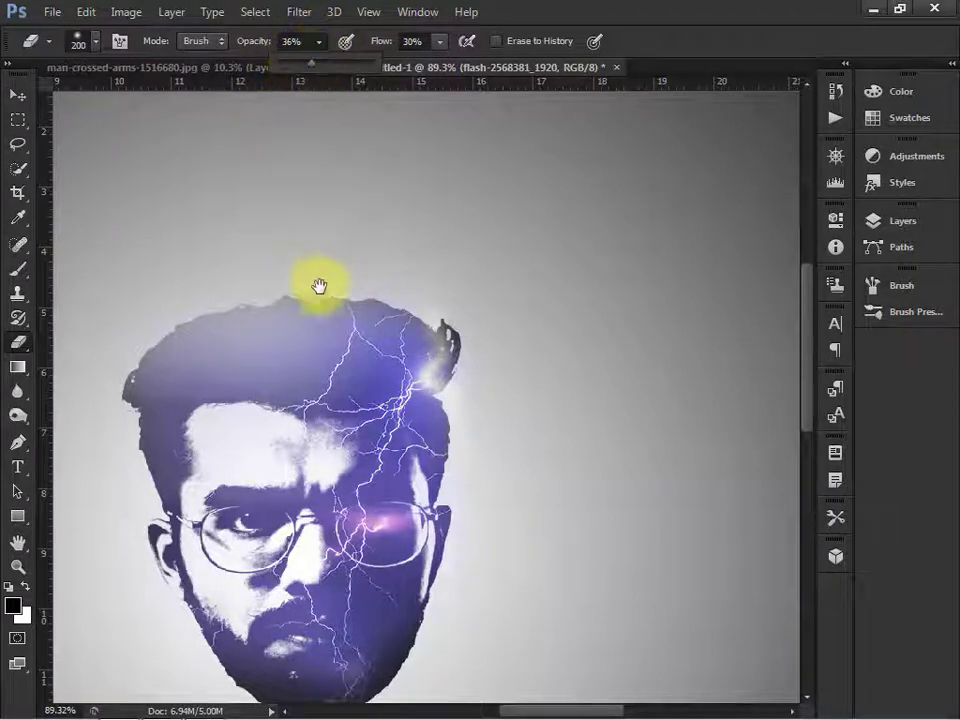
scroll(317, 285, down, 3)
mouse_move(283, 188)
mouse_down()
mouse_move(147, 216)
mouse_move(394, 270)
mouse_move(535, 274)
mouse_up()
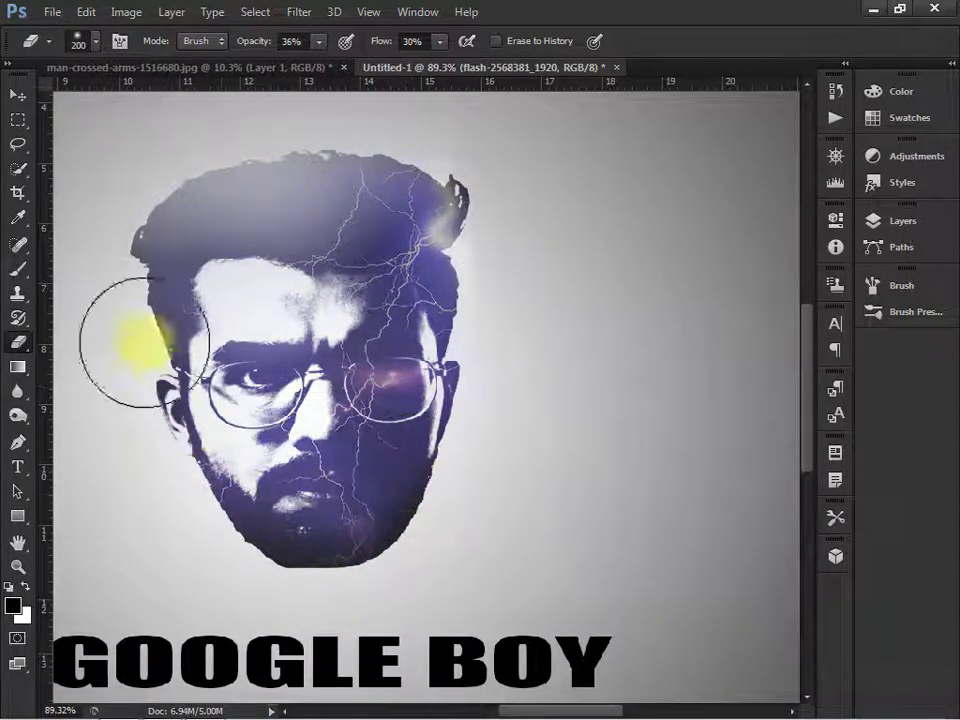
scroll(534, 274, down, 5)
scroll(536, 279, up, 1)
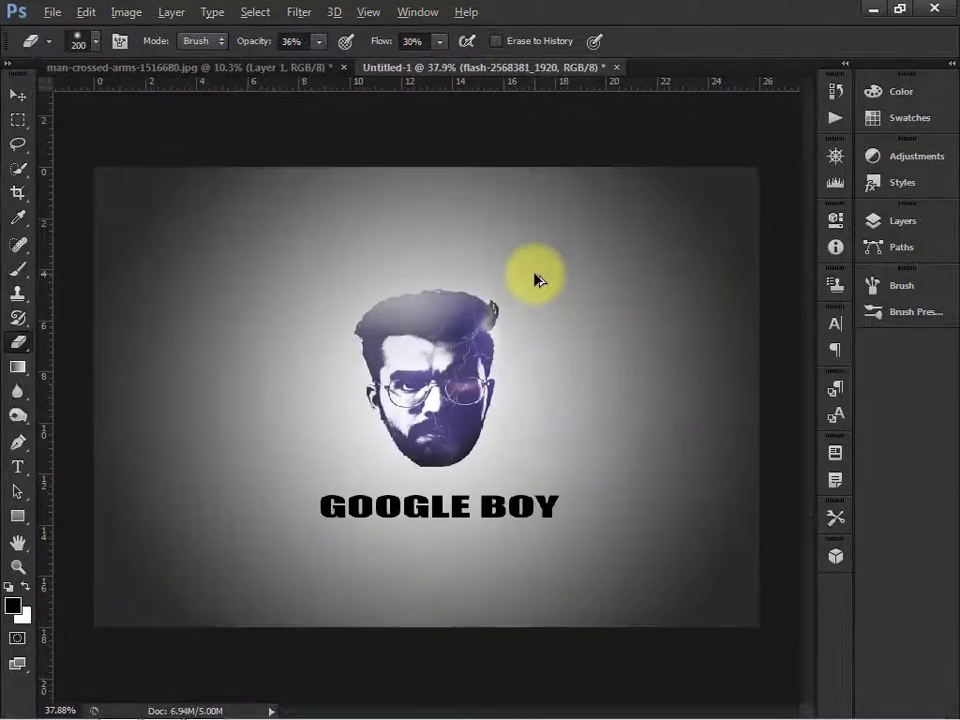
- Save the artwork as the JPEG 'magik boy' in the edit pik folder at quality 12
click(53, 11)
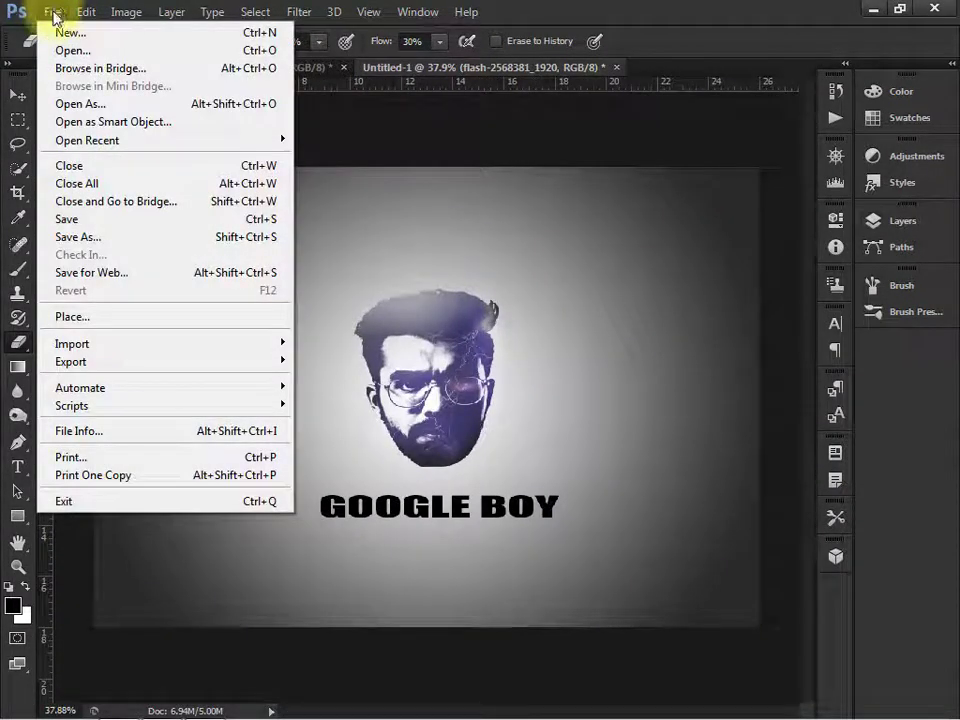
click(96, 237)
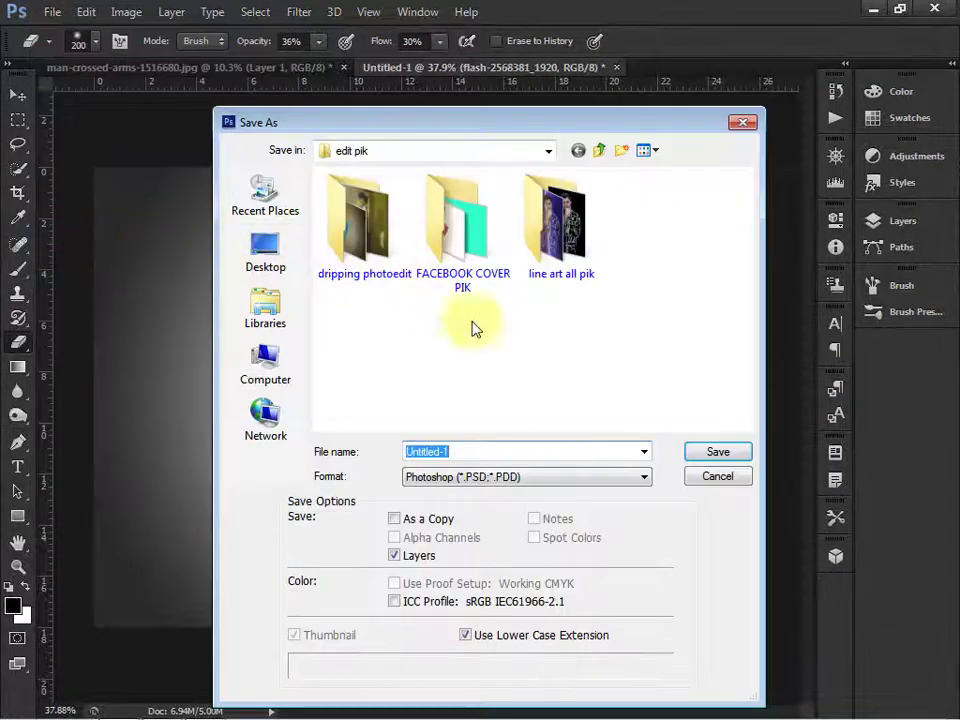
key(BackSpace)
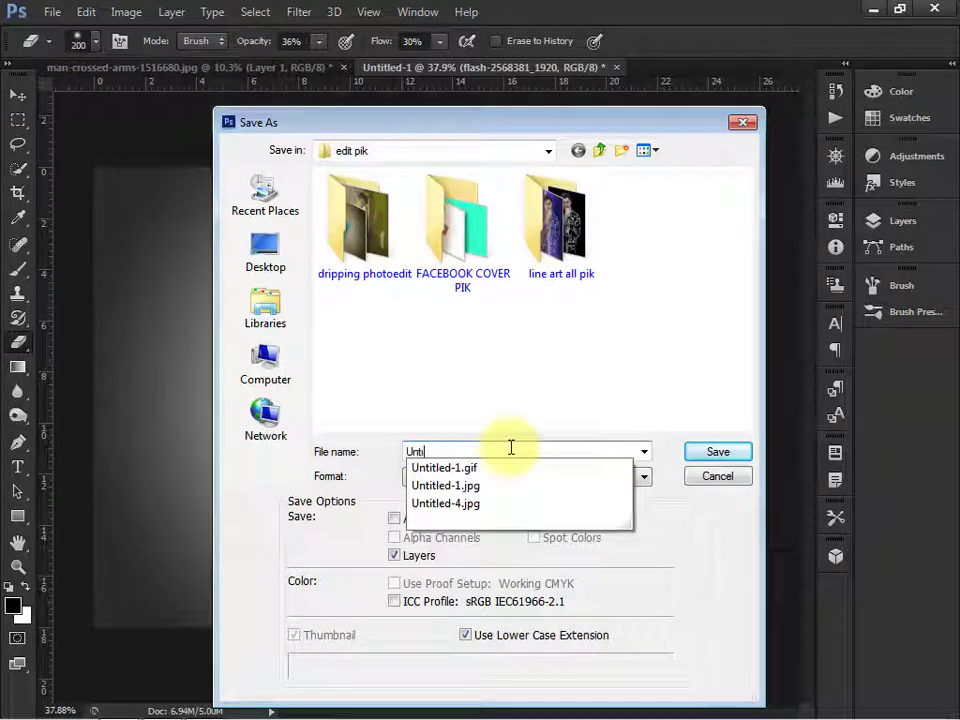
key(BackSpace)
key(BackSpace)
key(BackSpace)
text(magik boy)
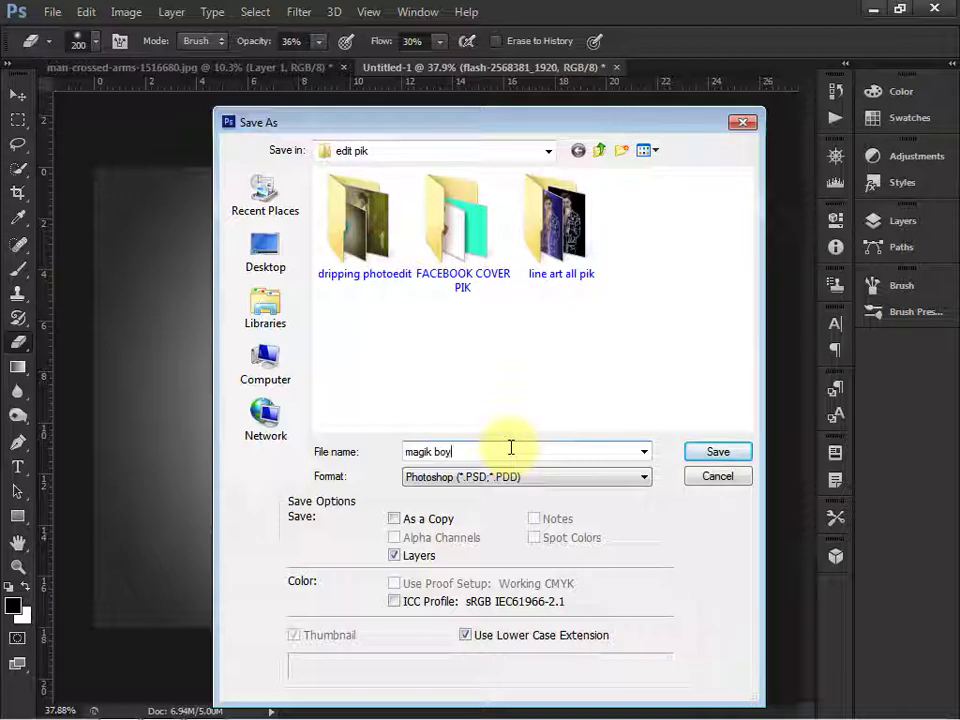
click(508, 477)
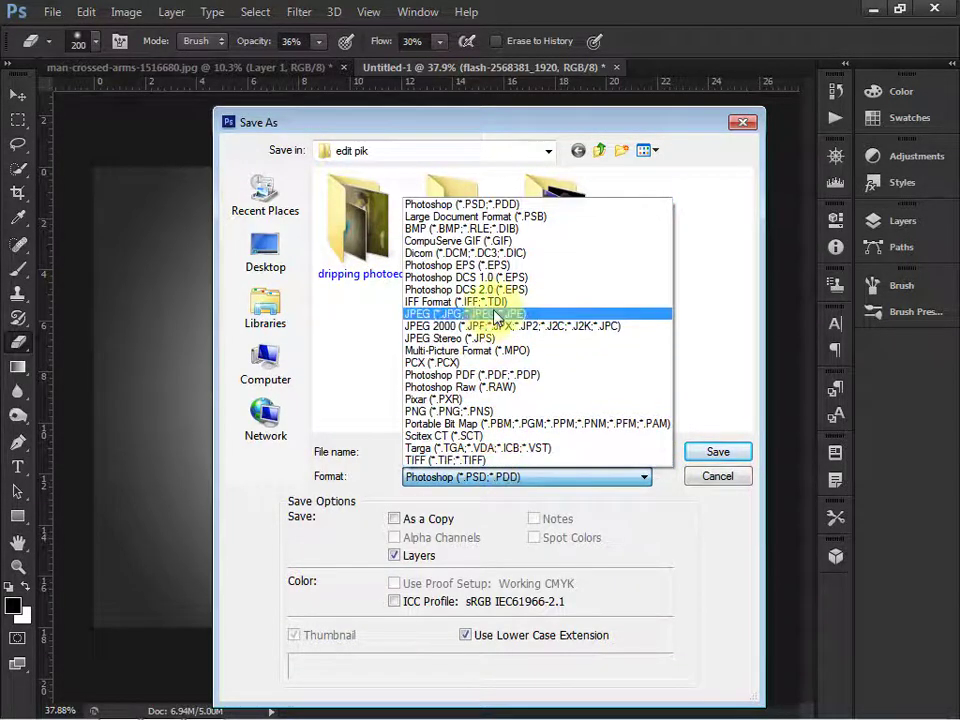
click(512, 373)
click(712, 453)
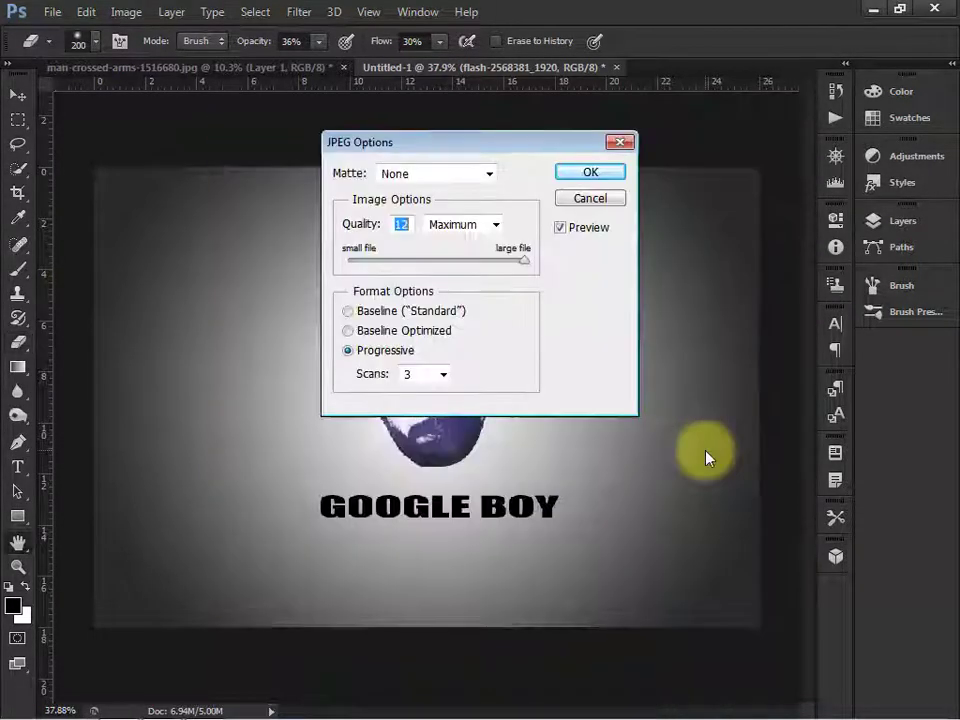
click(567, 177)
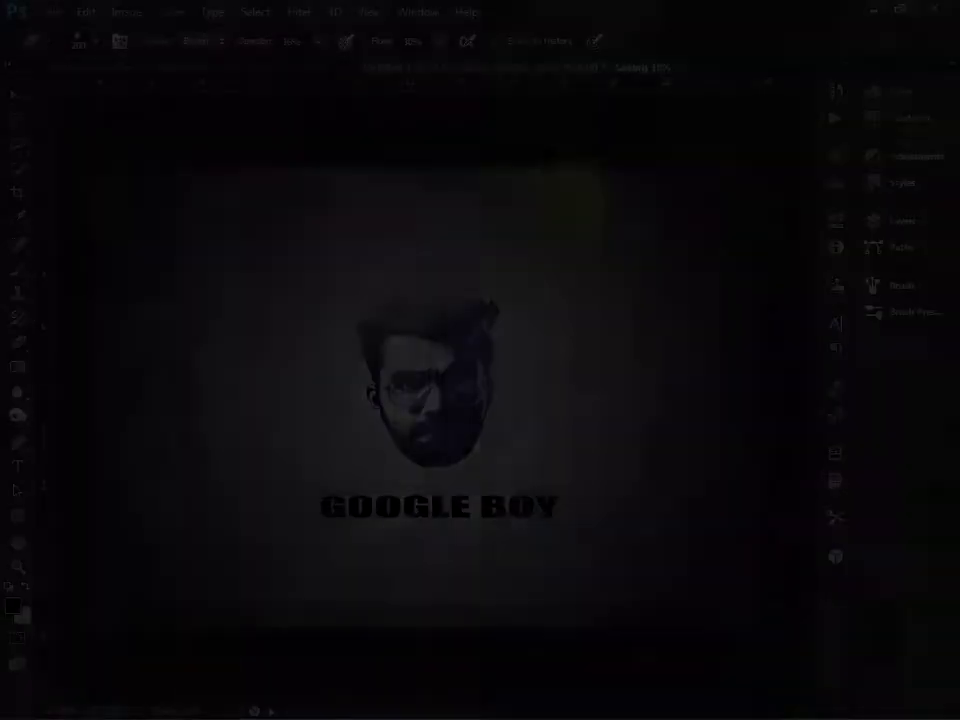